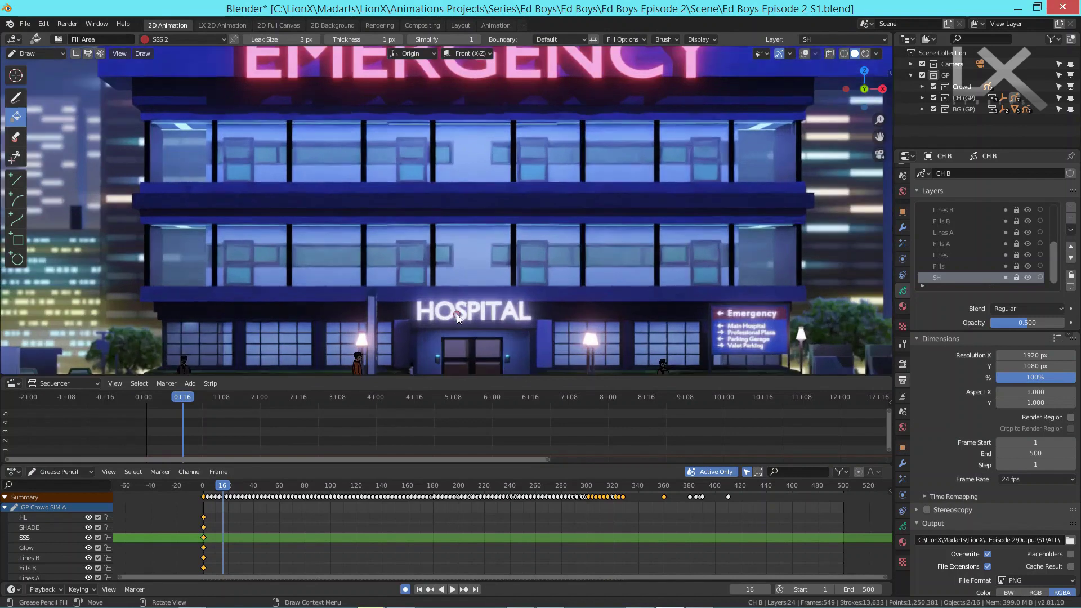
# Step: Play the hospital street scene in two stretches to watch the walking crowd character, stopping playback after each
pyautogui.keyDown('shift'); pyautogui.moveTo(460, 281); pyautogui.dragTo(516, 158, button='middle'); pyautogui.keyUp('shift')
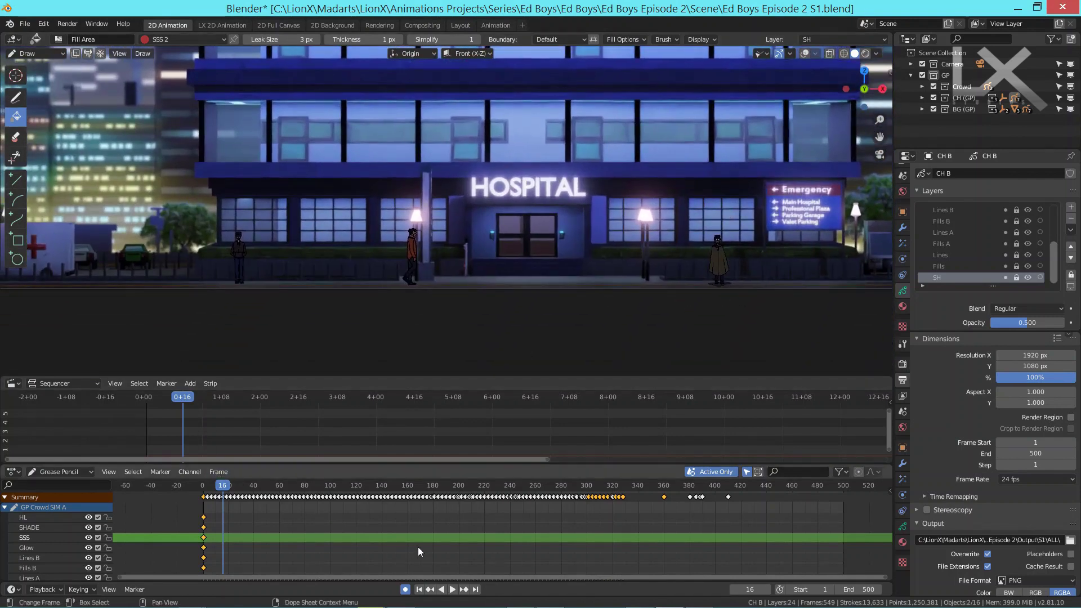
pyautogui.click(452, 589)
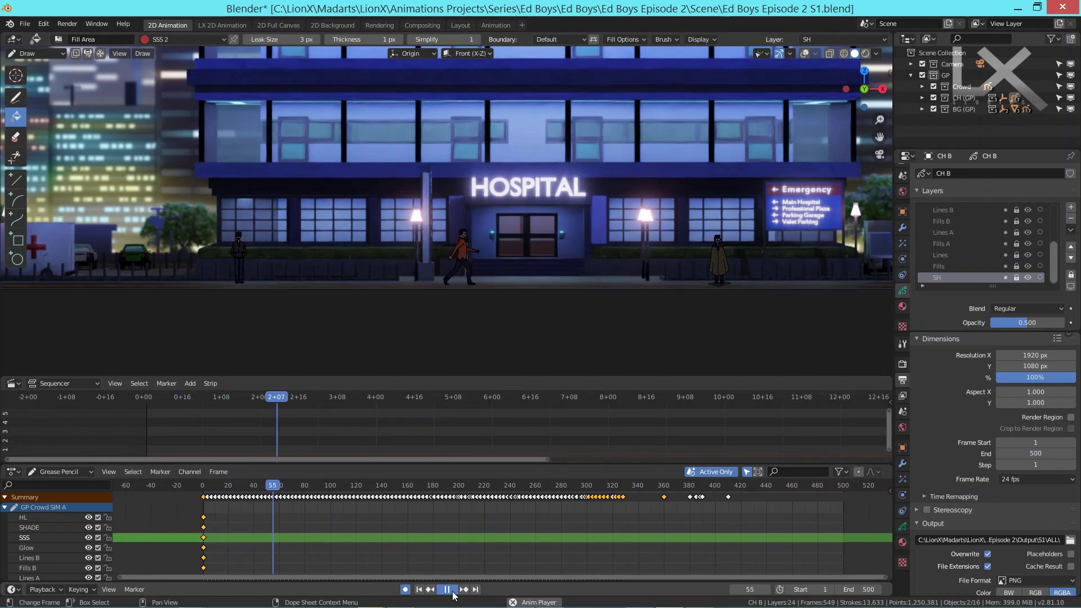
pyautogui.click(449, 589)
pyautogui.keyDown('shift'); pyautogui.moveTo(534, 275); pyautogui.dragTo(540, 300, button='middle'); pyautogui.keyUp('shift')
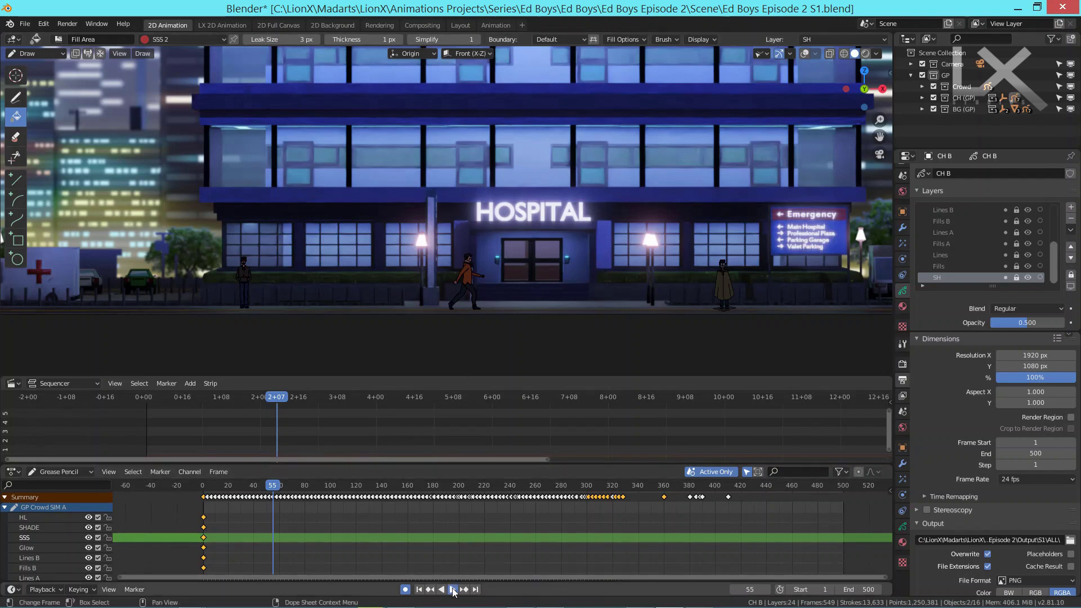
pyautogui.click(453, 589)
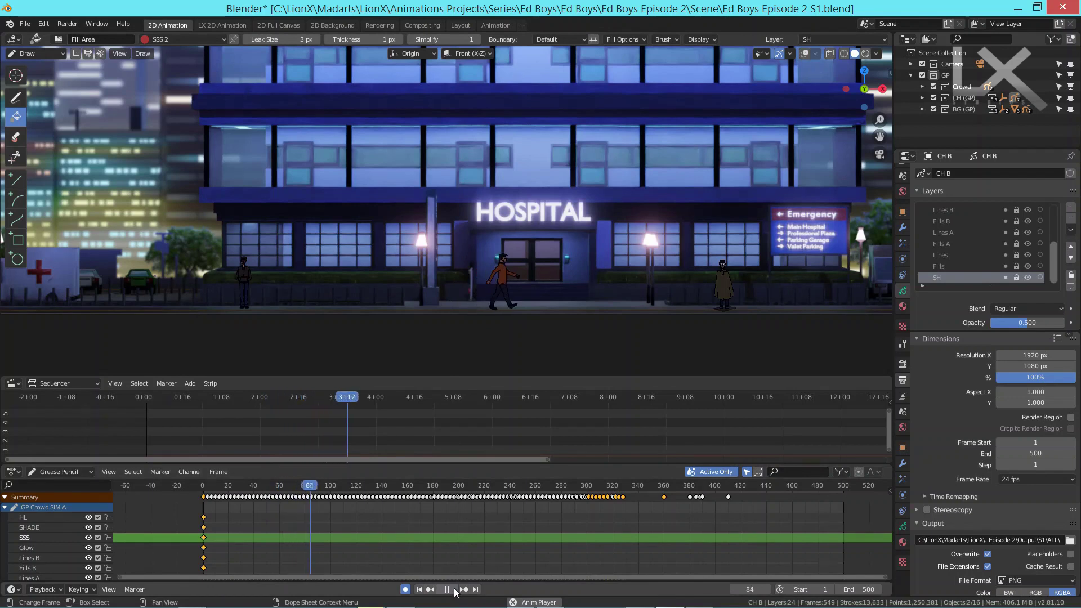
pyautogui.click(447, 589)
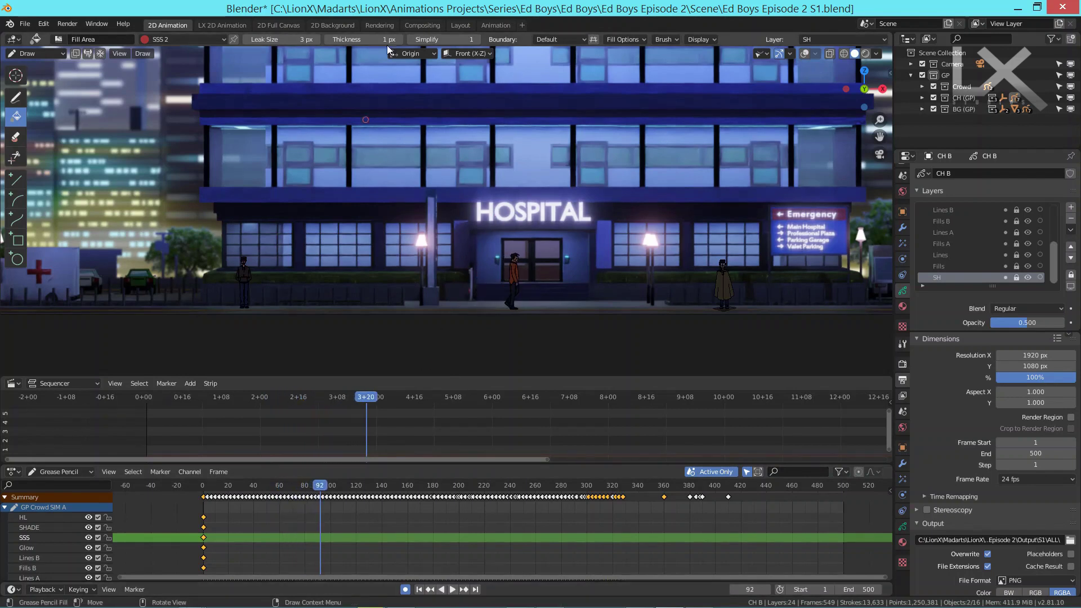
# Step: Switch to the Layout workspace and exclude the CH (GP) collection from the view layer
pyautogui.click(457, 26)
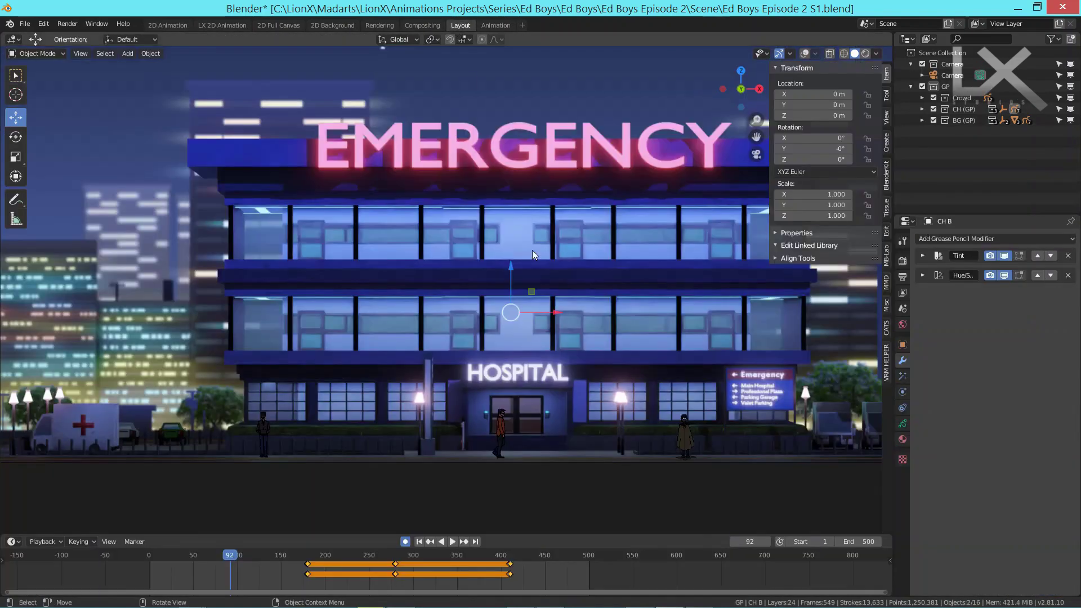
pyautogui.scroll(4, 532, 250)
pyautogui.keyDown('shift'); pyautogui.moveTo(549, 317); pyautogui.dragTo(476, 197, button='middle'); pyautogui.keyUp('shift')
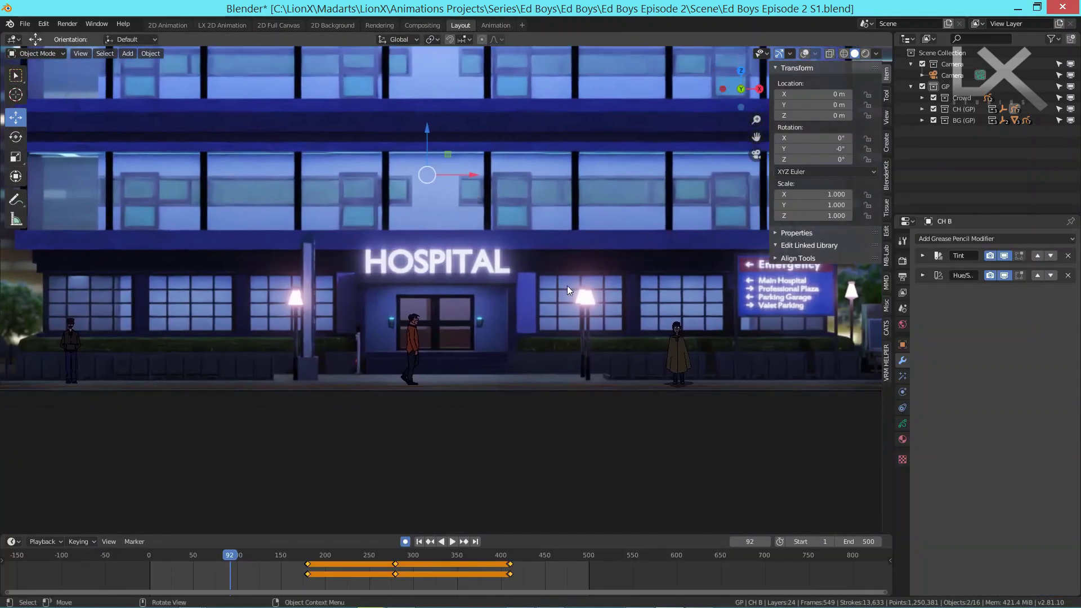
pyautogui.click(933, 109)
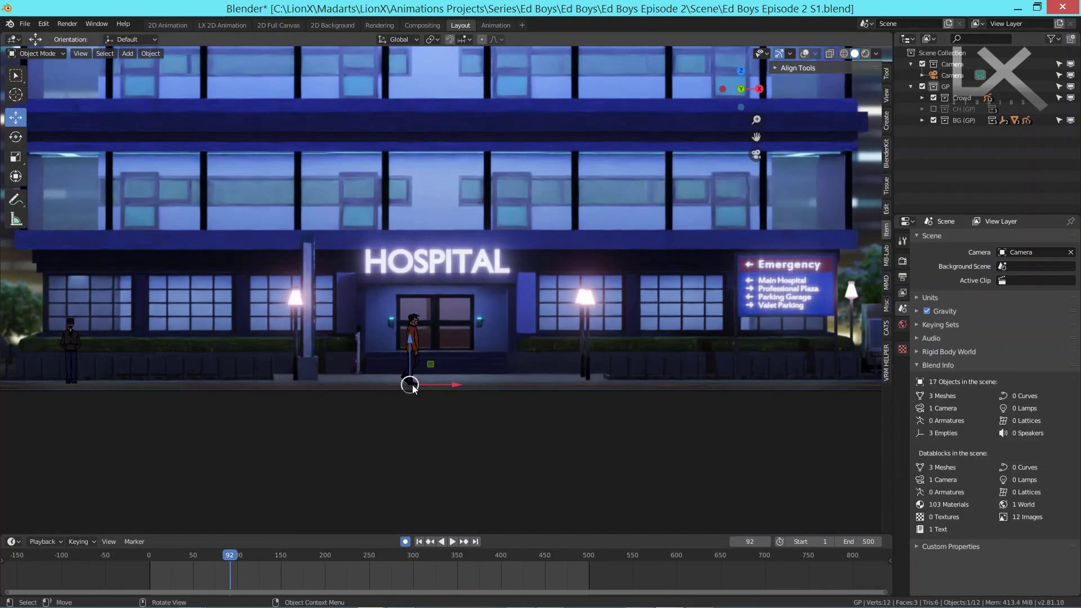
# Step: Select the walking crowd character in front of the hospital doors, enable viewport overlays, and save the scene
pyautogui.scroll(3, 413, 389)
pyautogui.click(392, 355)
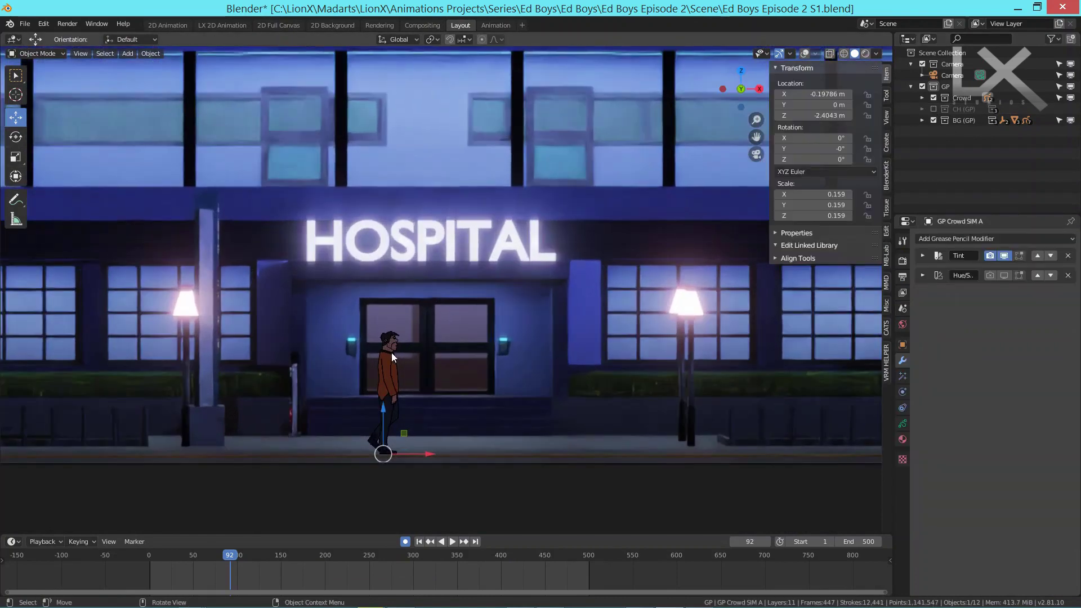
pyautogui.click(804, 54)
pyautogui.hotkey('ctrl', 's')
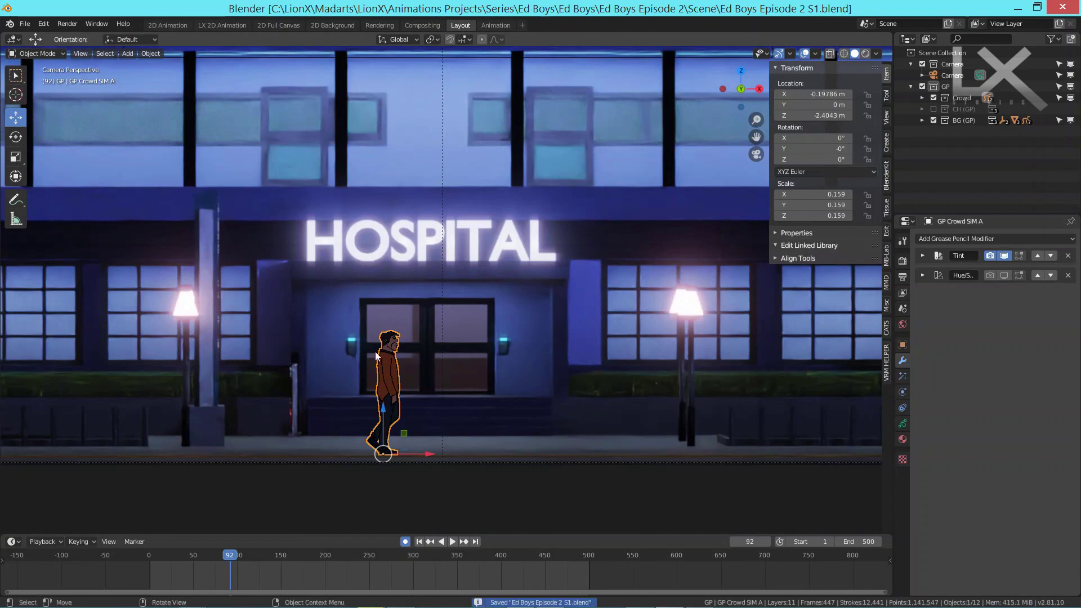
# Step: Open the recent file GP Crowd SIM Walking A.blend
pyautogui.click(25, 24)
pyautogui.moveTo(52, 59)
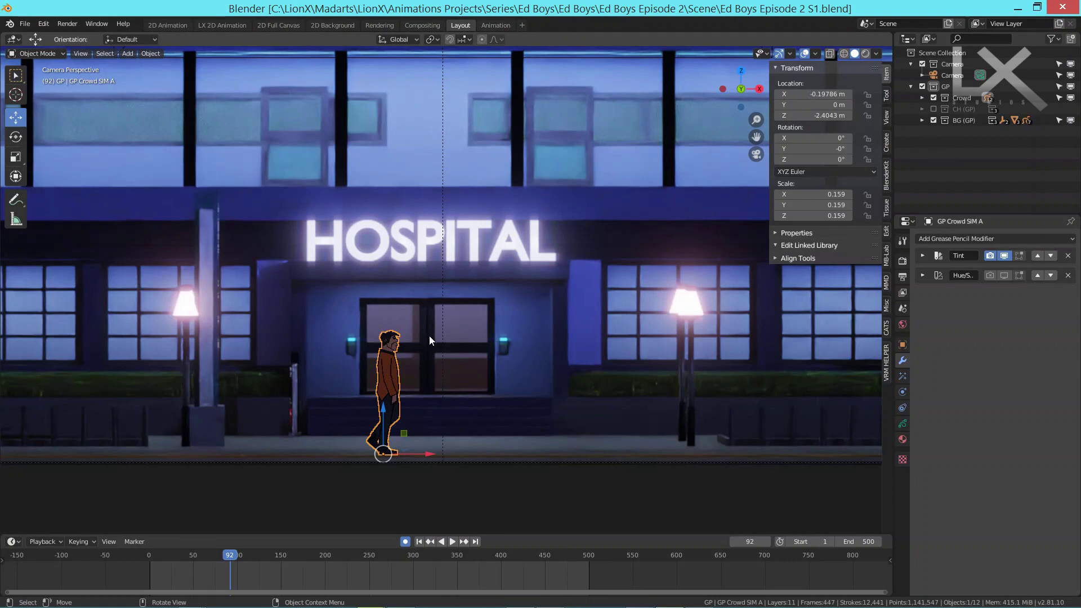
pyautogui.click(25, 24)
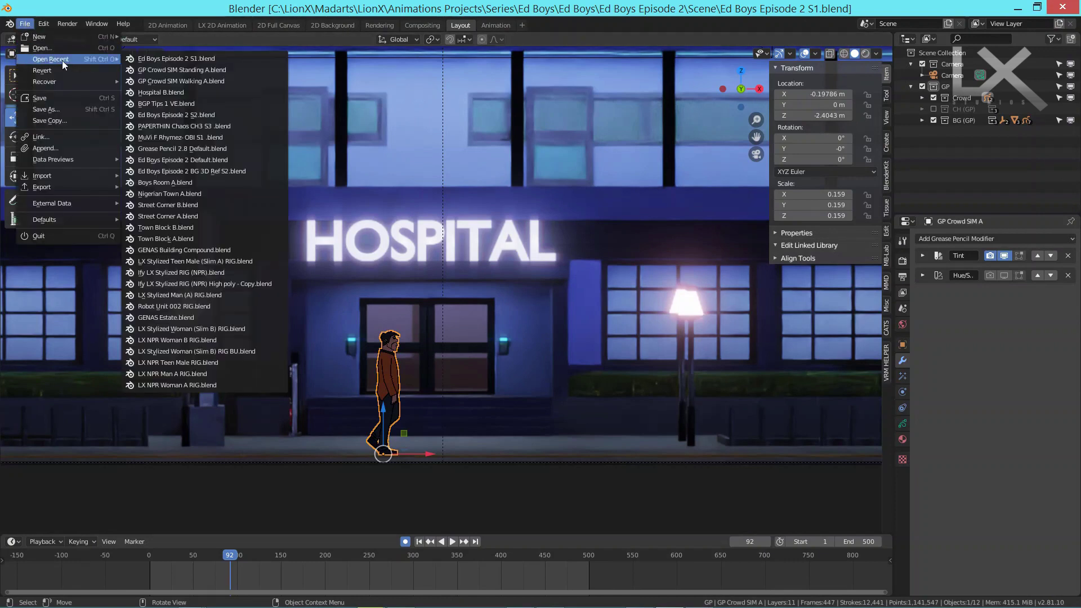
pyautogui.click(221, 81)
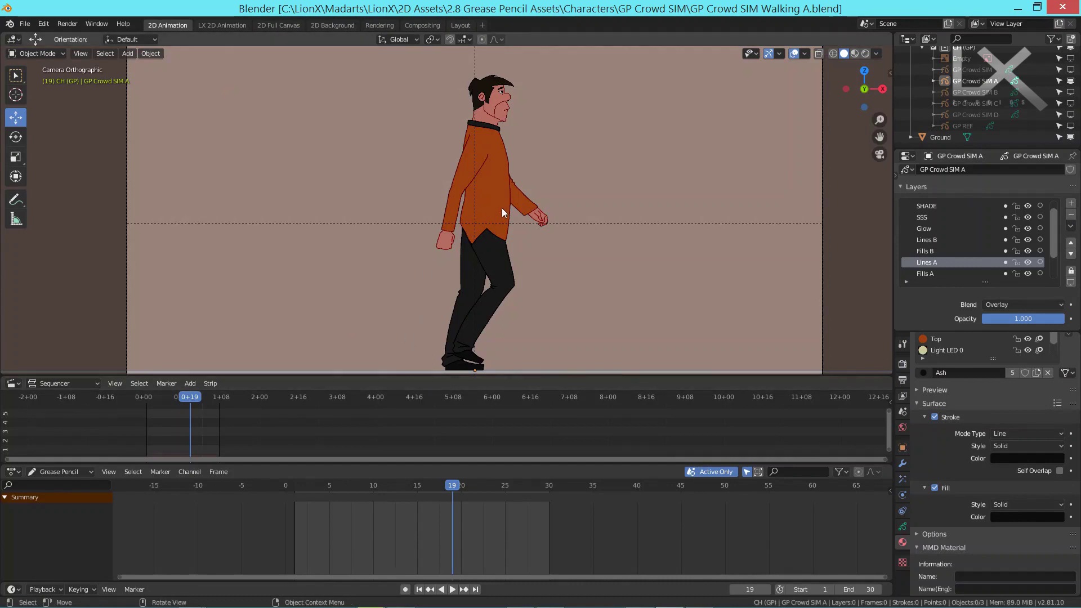
# Step: Advance the walk cycle frame by frame from 19 to 25 to compare its poses, and play it back
pyautogui.press('Right')
pyautogui.press('Right')
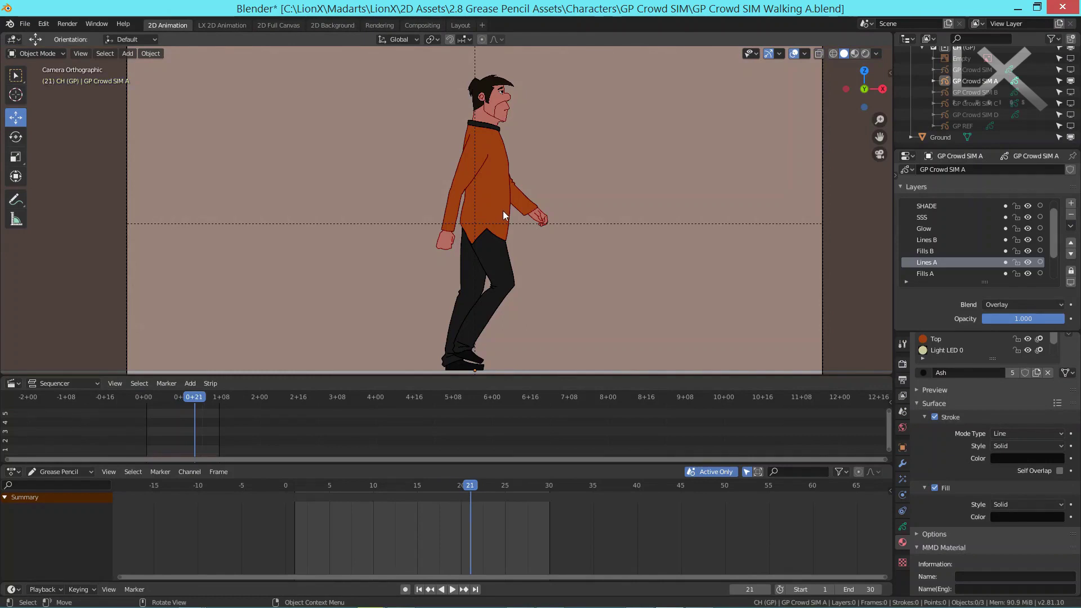
pyautogui.press('Right')
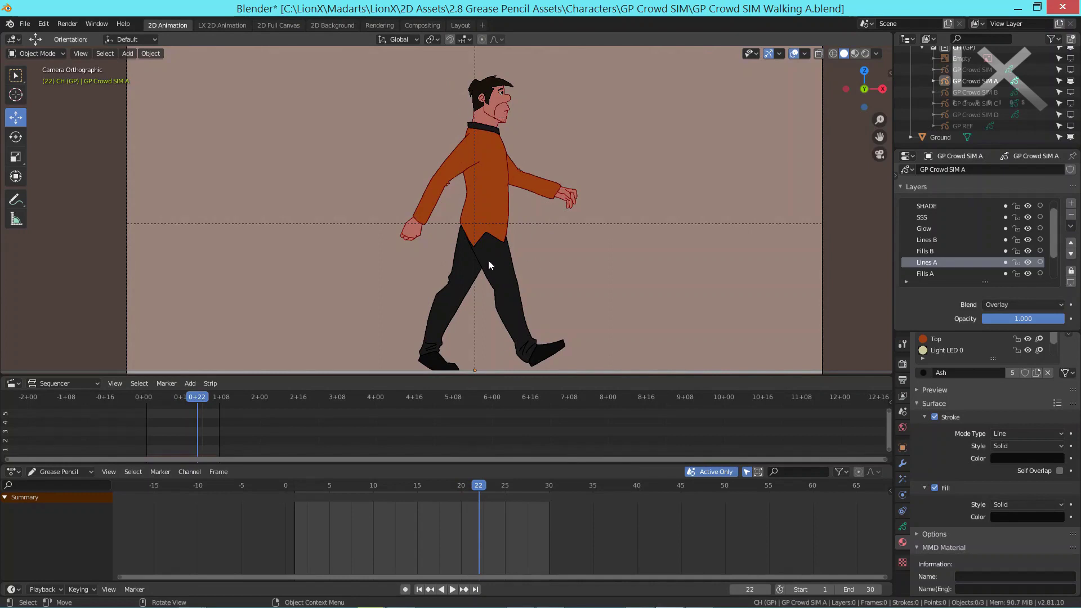
pyautogui.press('Right')
pyautogui.press('Right')
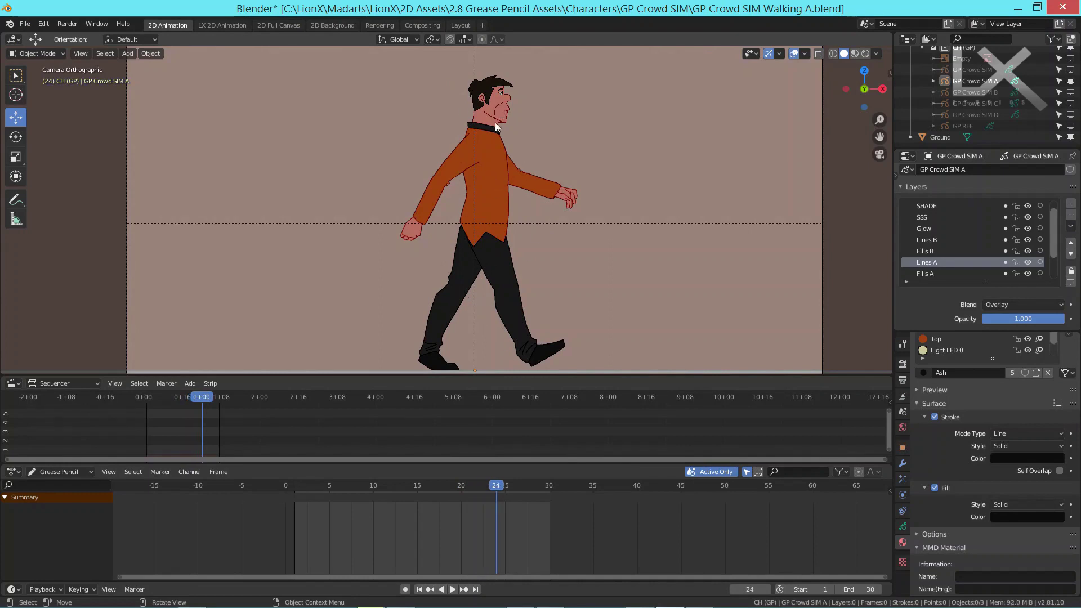
pyautogui.press('Right')
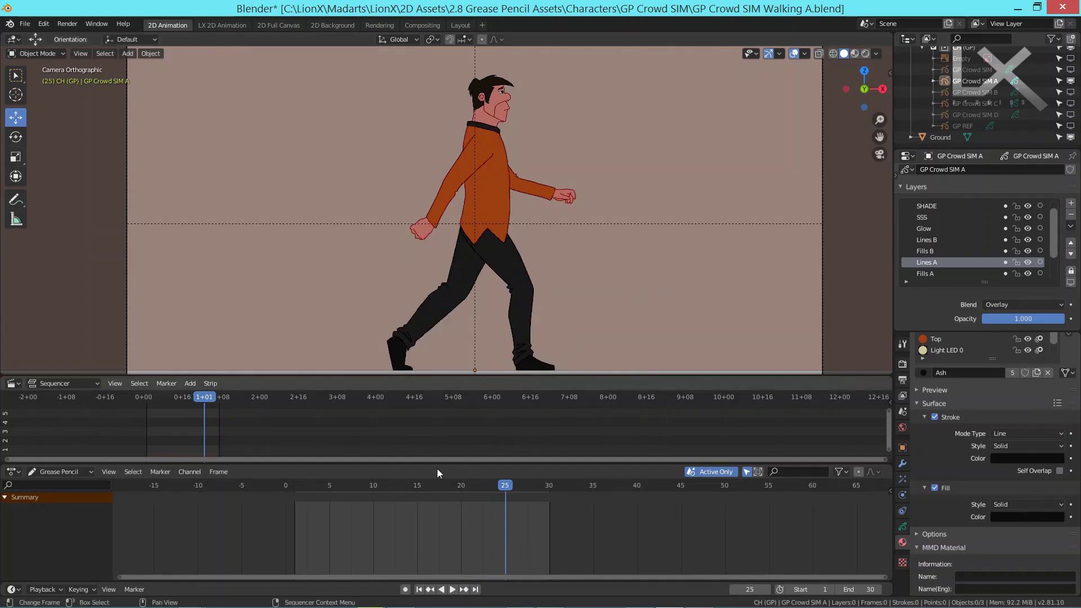
pyautogui.click(455, 589)
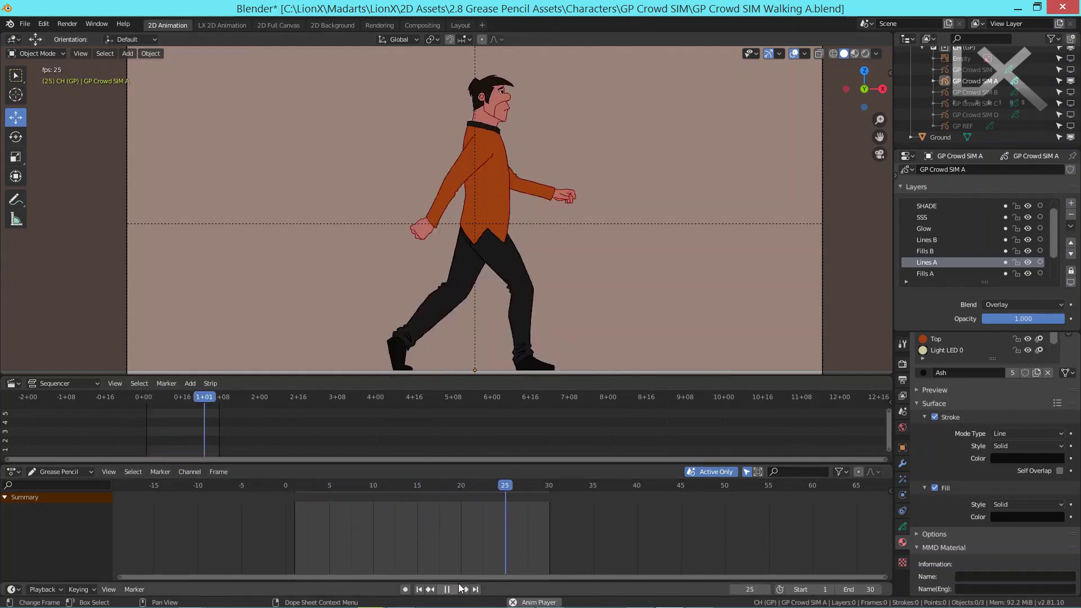
pyautogui.press('space')
# Step: Save the walking character file and open the recent file GP Crowd SIM Standing A.blend
pyautogui.hotkey('ctrl', 's')
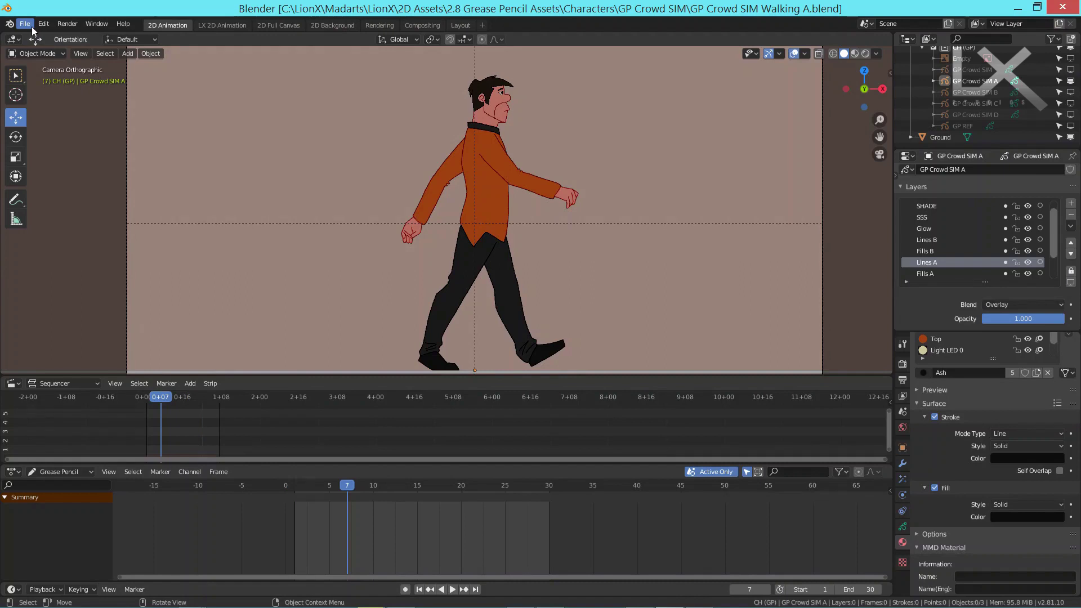
pyautogui.hotkey('ctrl', 's')
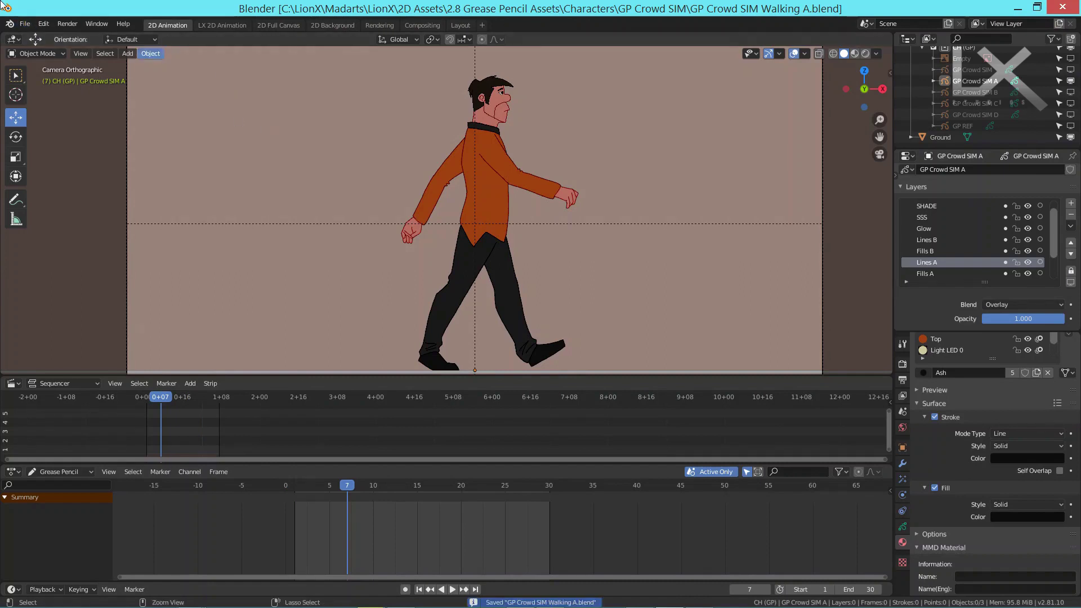
pyautogui.click(27, 23)
pyautogui.moveTo(45, 59)
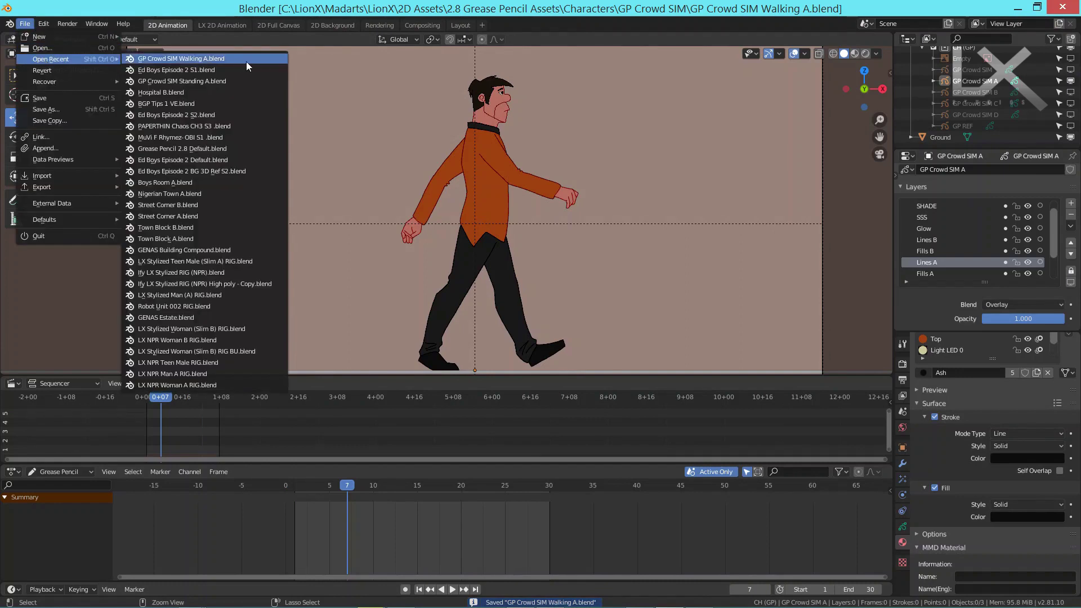
pyautogui.click(201, 81)
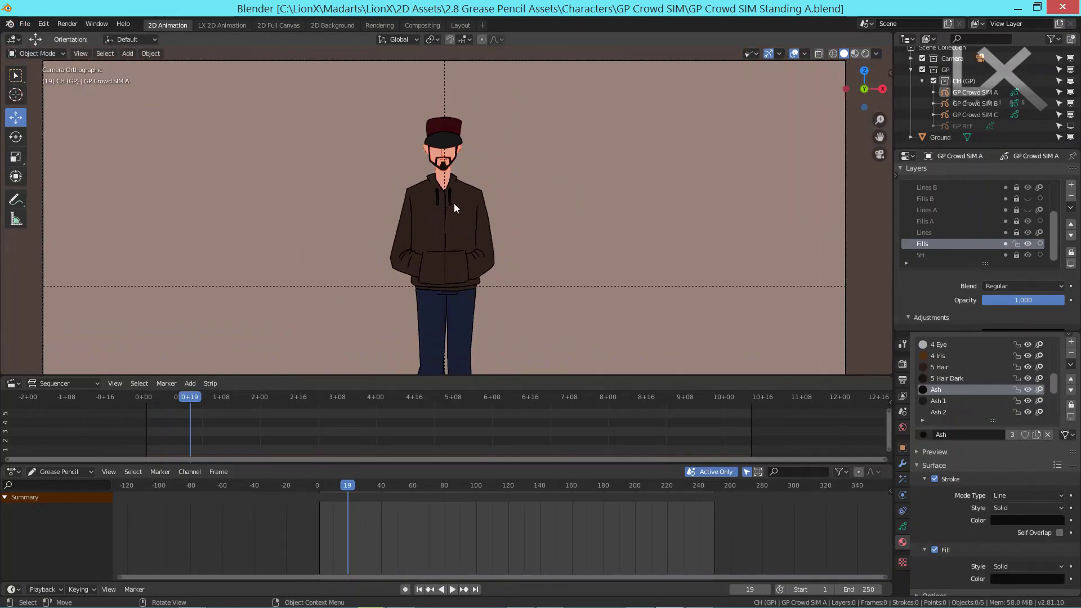
pyautogui.scroll(-3, 454, 204)
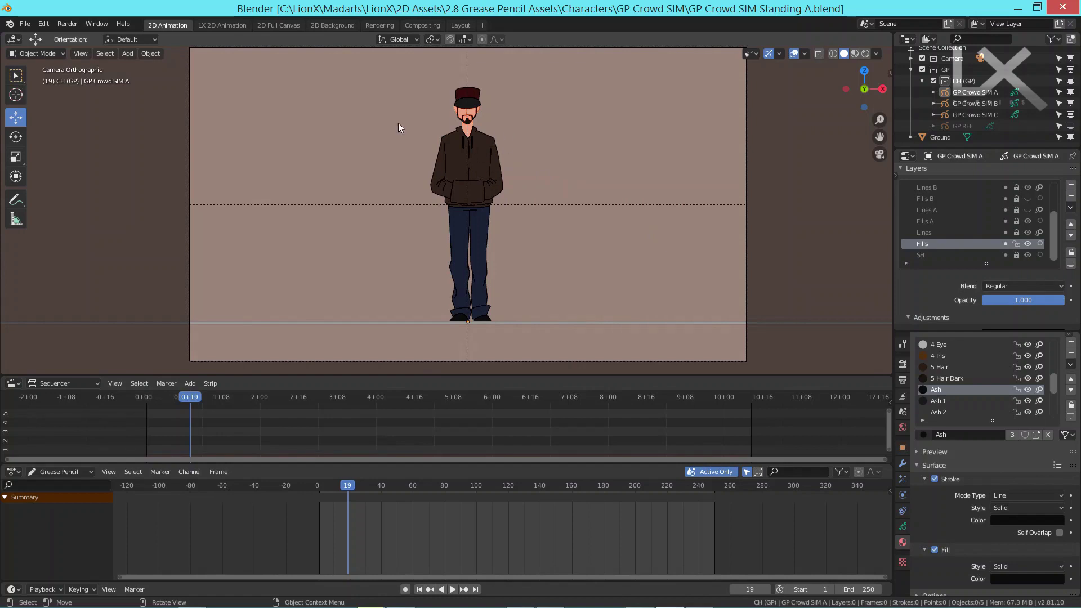
pyautogui.scroll(1, 495, 111)
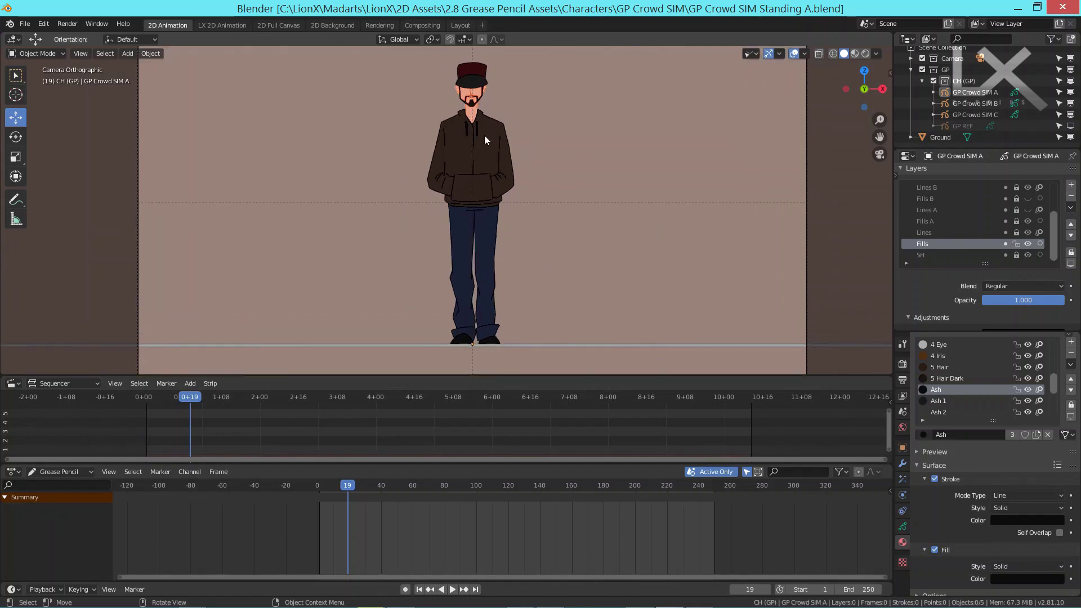
pyautogui.scroll(-2, 485, 138)
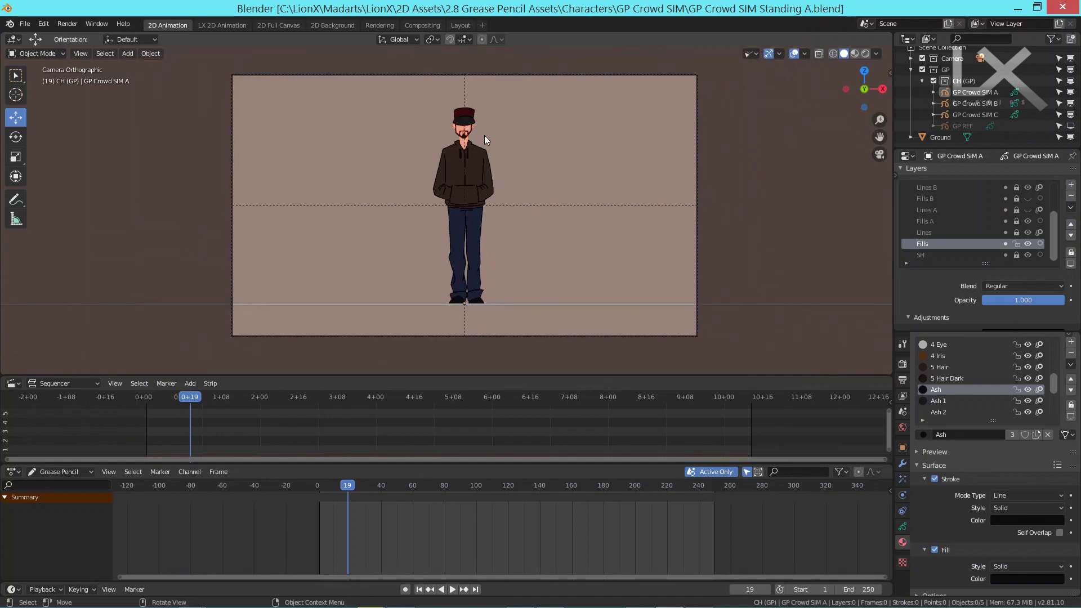
pyautogui.scroll(1, 485, 137)
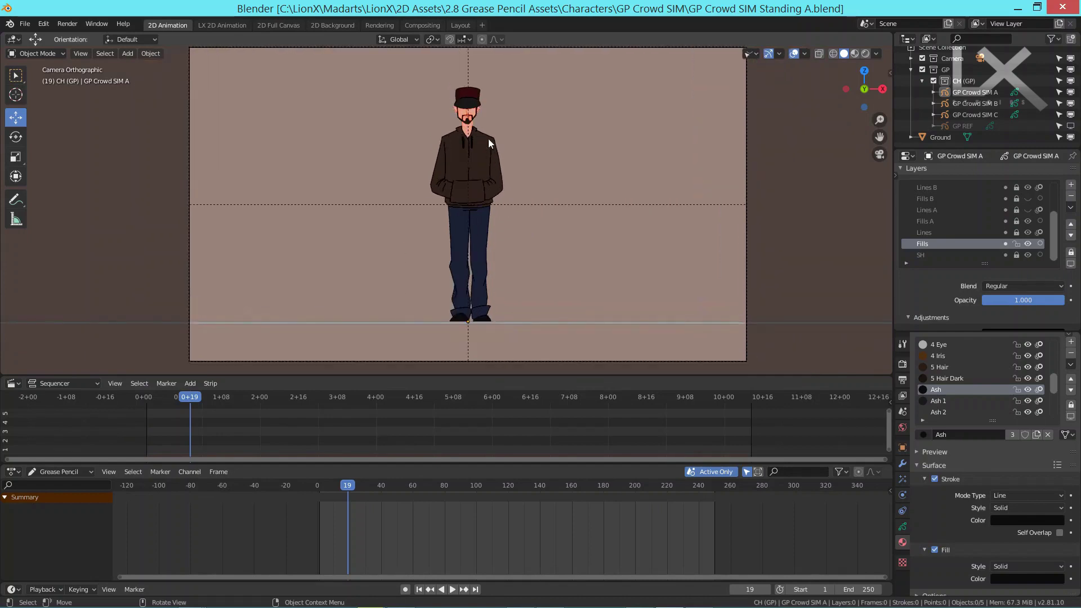
pyautogui.keyDown('shift'); pyautogui.moveTo(488, 139); pyautogui.dragTo(493, 157, button='middle'); pyautogui.keyUp('shift')
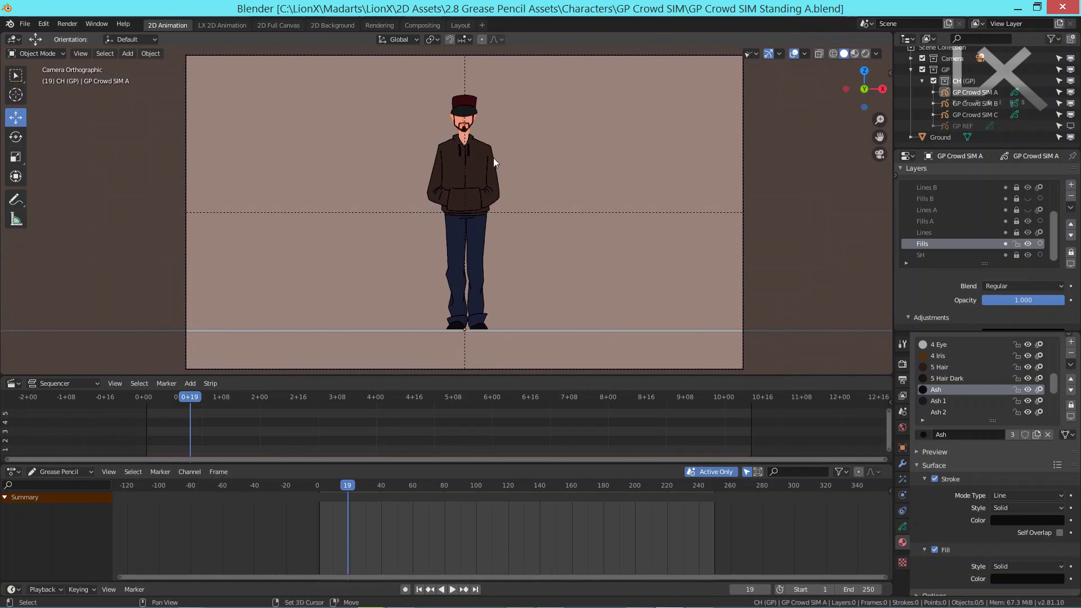
# Step: Reopen the recent scene file Ed Boys Episode 2 S1.blend
pyautogui.click(25, 25)
pyautogui.moveTo(46, 60)
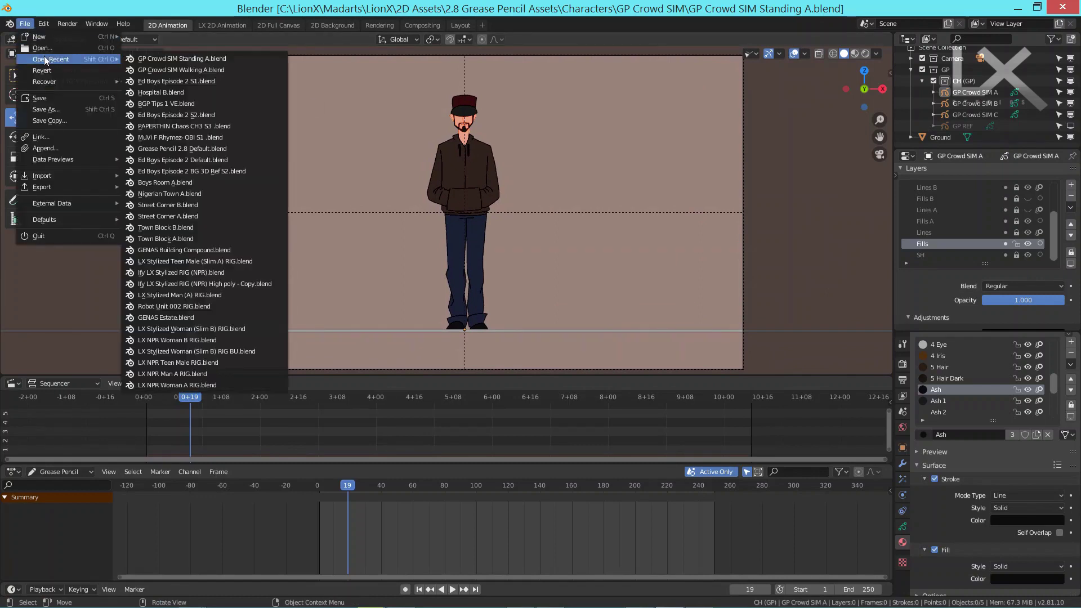
pyautogui.click(201, 81)
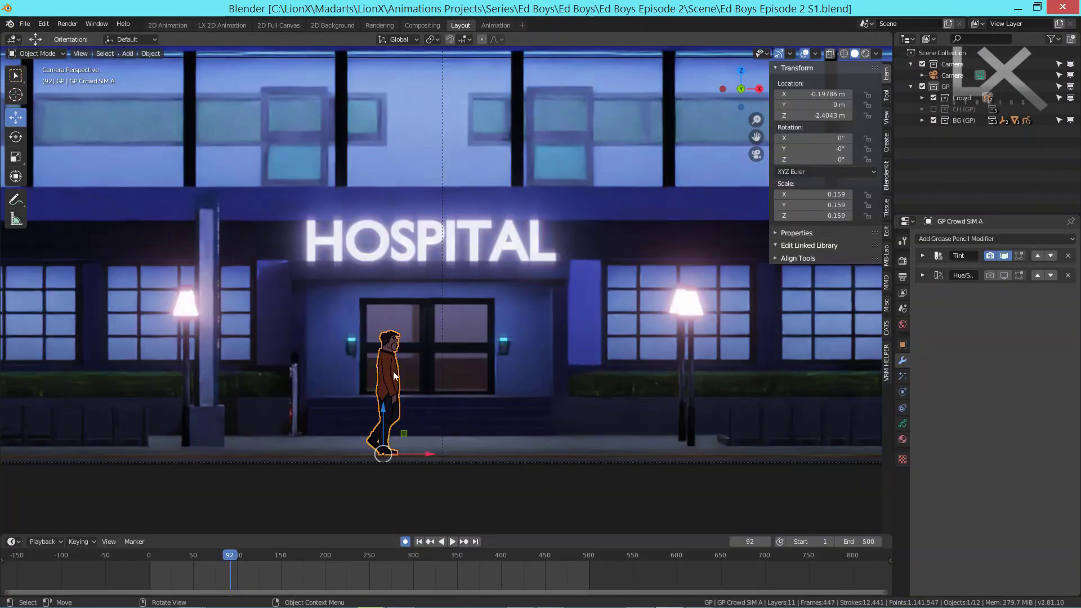
# Step: In the Animation workspace, disable the Stepped modifier on the walking character's GP Crowd SIM AAction strip
pyautogui.click(489, 23)
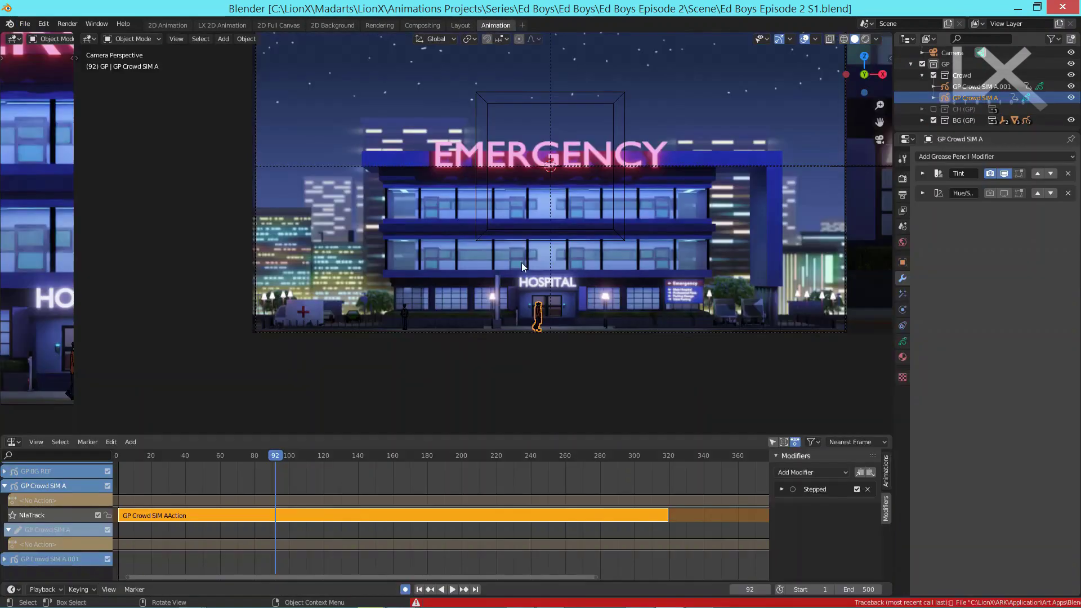
pyautogui.scroll(6, 509, 299)
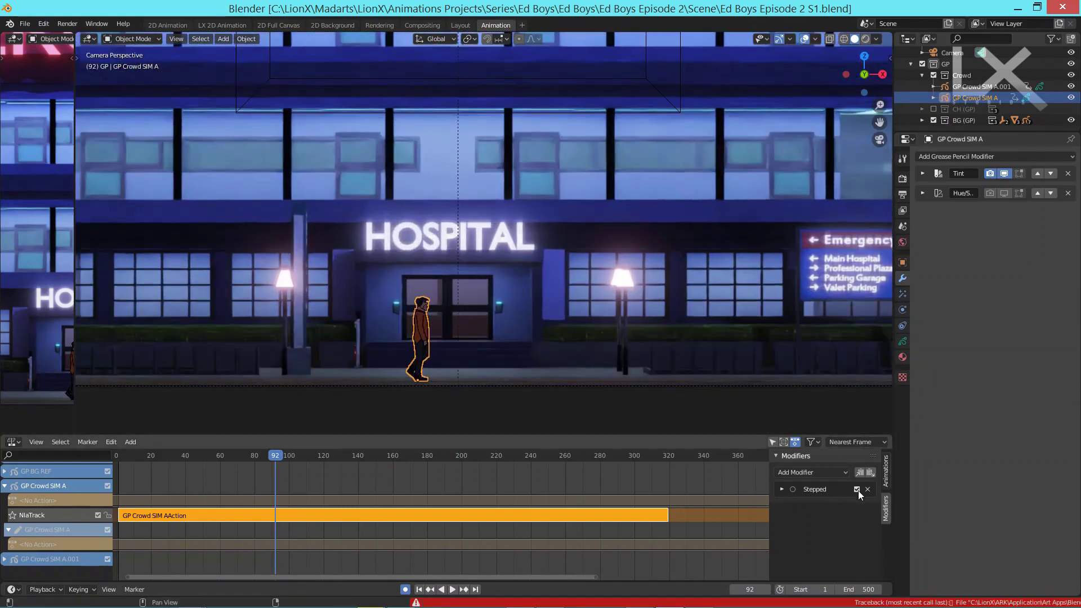
pyautogui.click(856, 489)
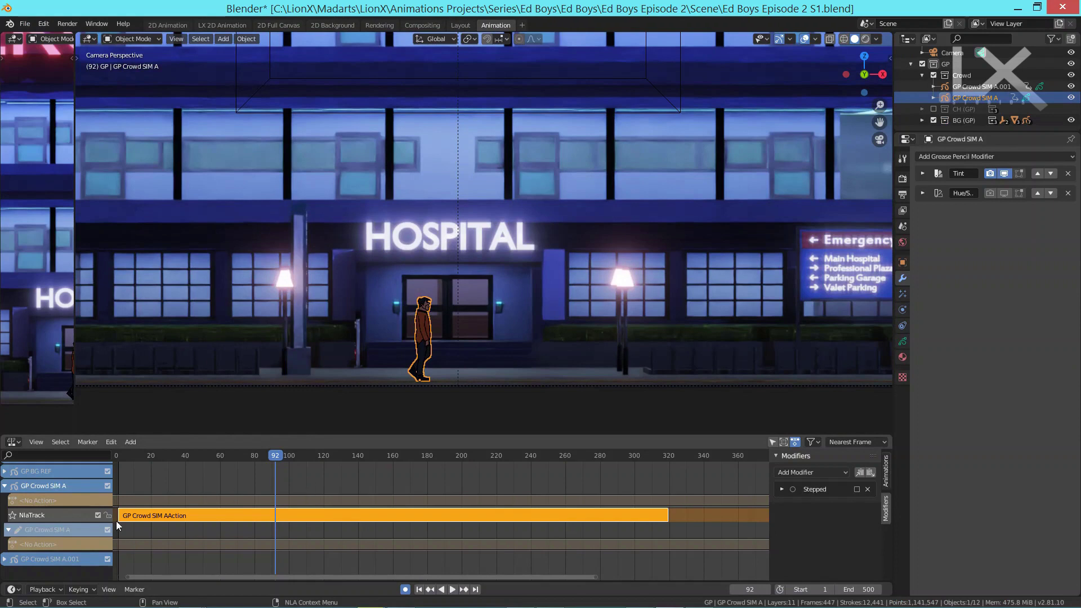
# Step: Assign the GP Crowd SIM AAction action to GP Crowd SIM A's empty action slot and play the animation
pyautogui.click(66, 498)
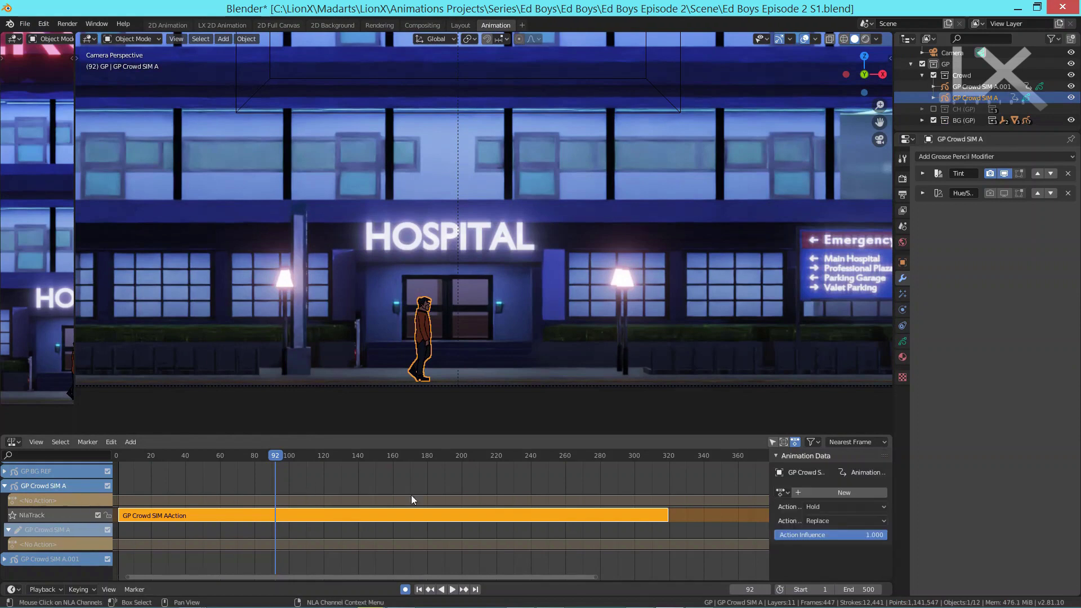
pyautogui.click(784, 494)
pyautogui.click(839, 423)
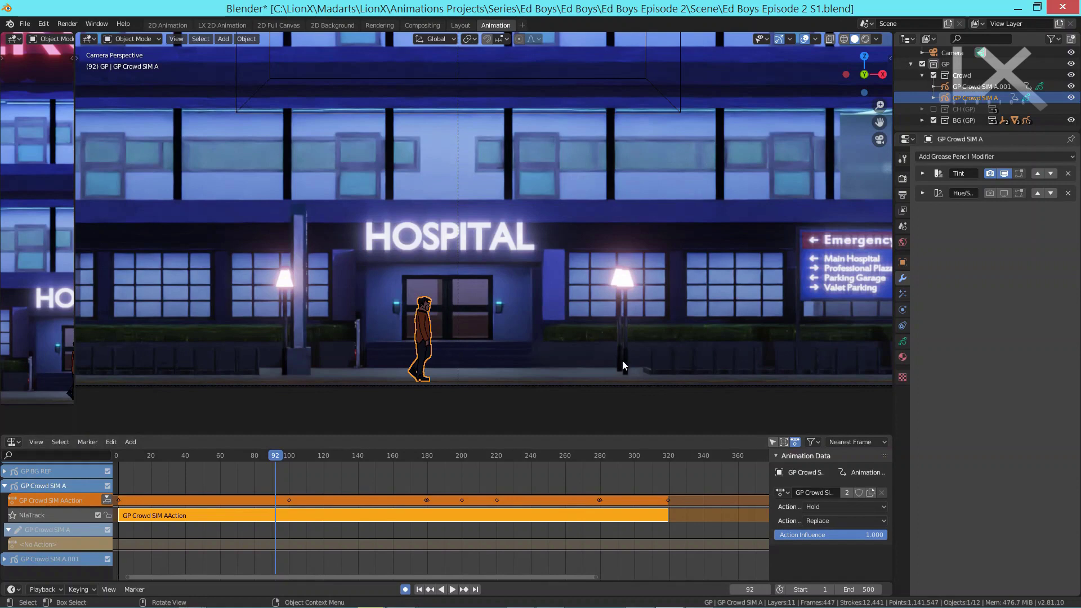
pyautogui.click(452, 589)
pyautogui.scroll(3, 580, 385)
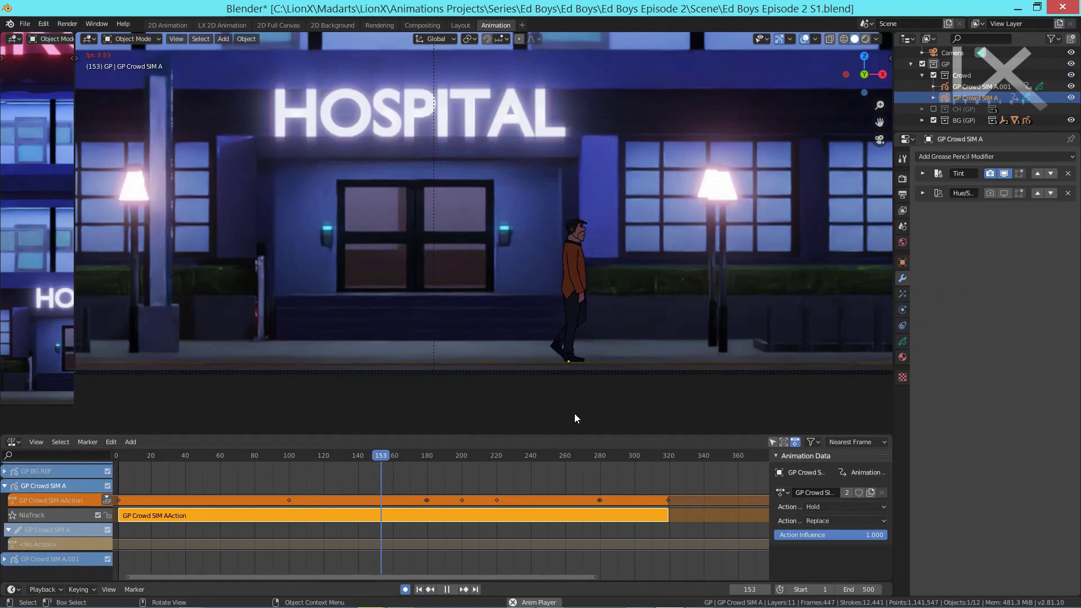
# Step: Stop playback and push GP Crowd SIM A's GP Crowd SIM AAction action down into a new NLA strip
pyautogui.click(454, 590)
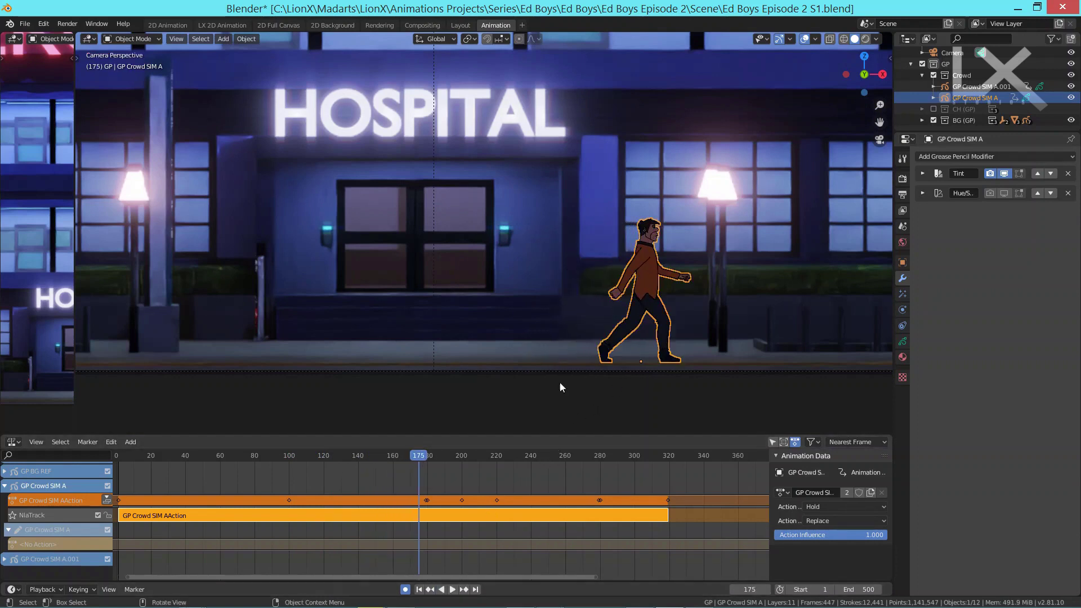
pyautogui.scroll(-2, 572, 360)
pyautogui.keyDown('shift'); pyautogui.moveTo(572, 360); pyautogui.dragTo(488, 404, button='middle'); pyautogui.keyUp('shift')
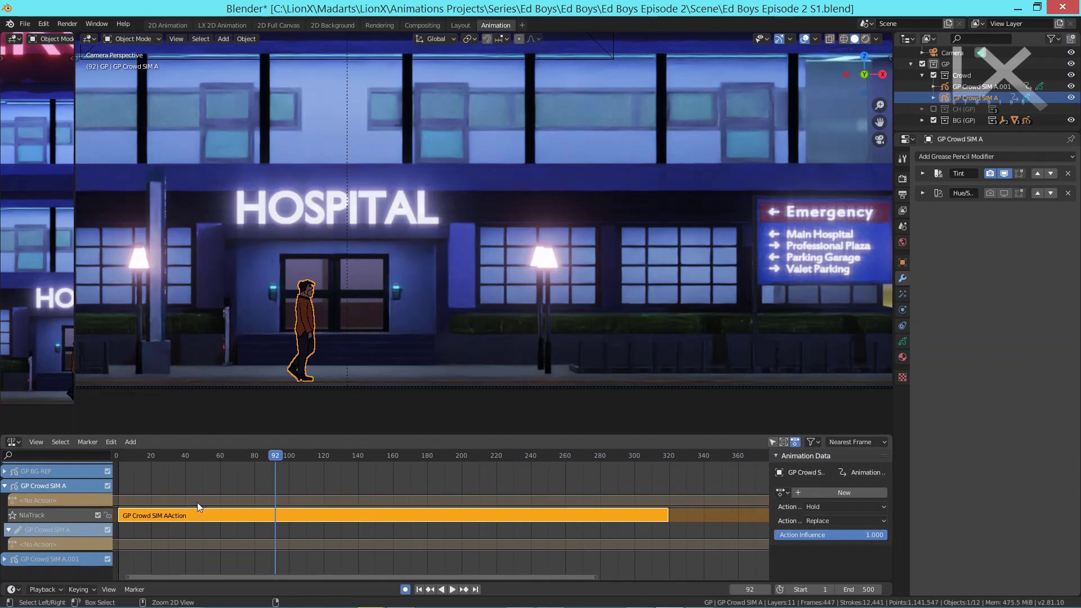
pyautogui.hotkey('ctrl', 'z')
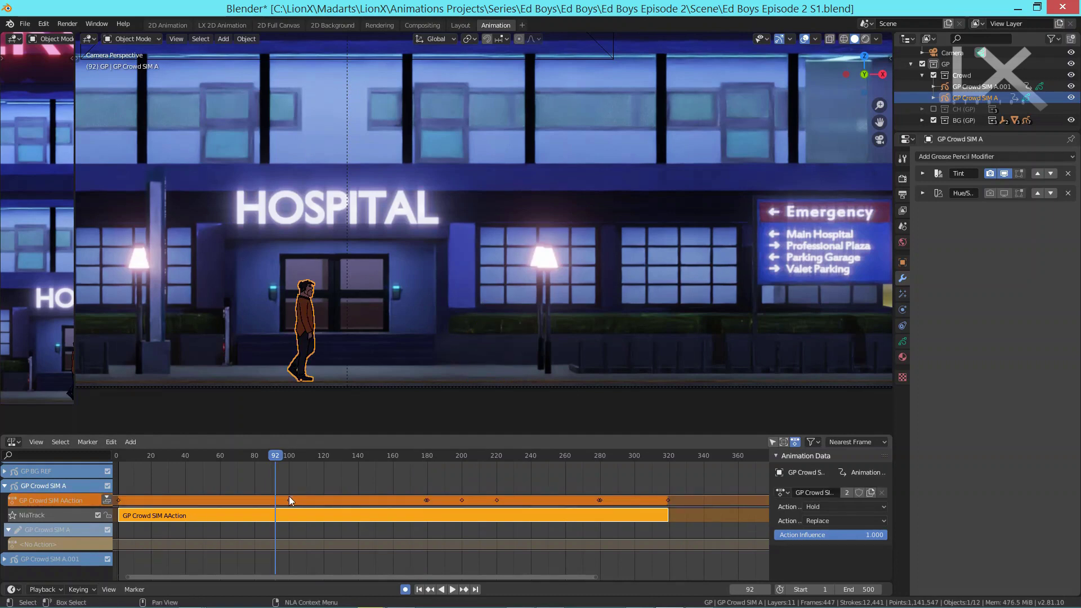
pyautogui.click(107, 498)
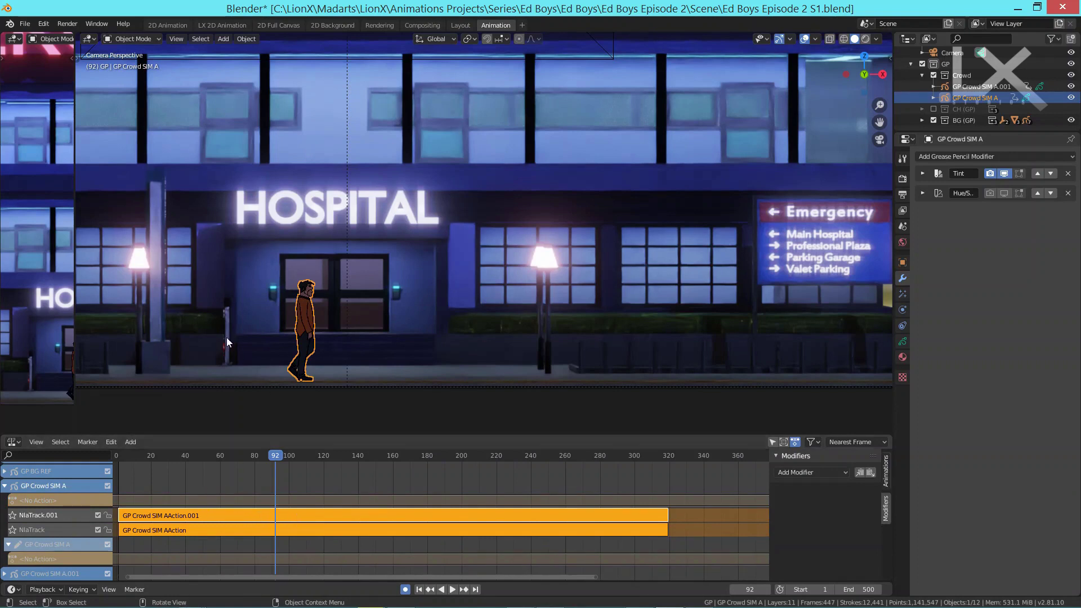
# Step: Undo the push-down and the action assignment, and select the original GP Crowd SIM AAction strip
pyautogui.click(324, 514)
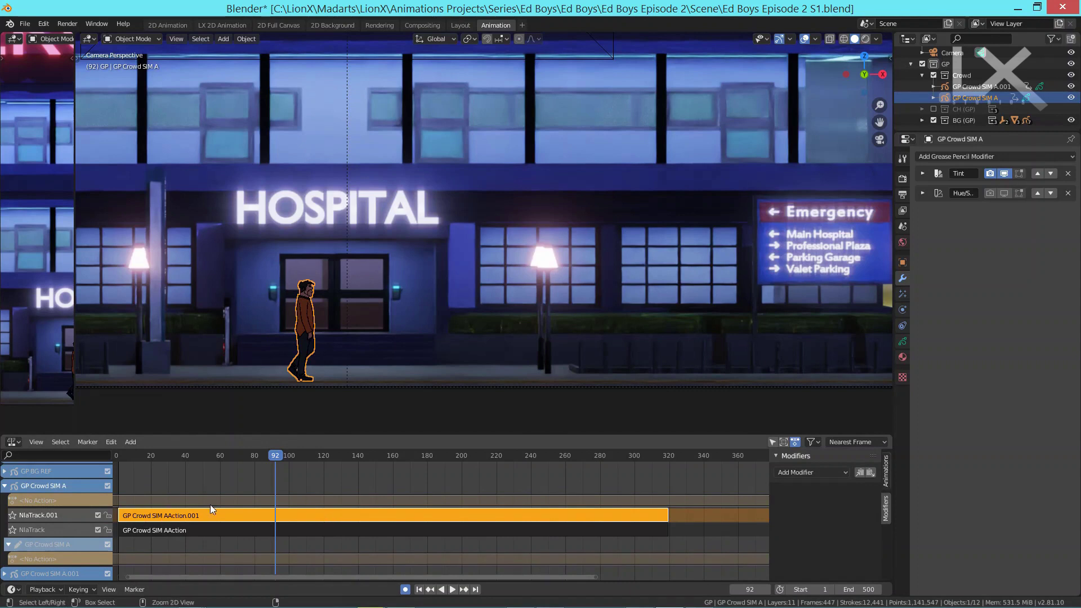
pyautogui.press('a')
pyautogui.hotkey('ctrl', 'z')
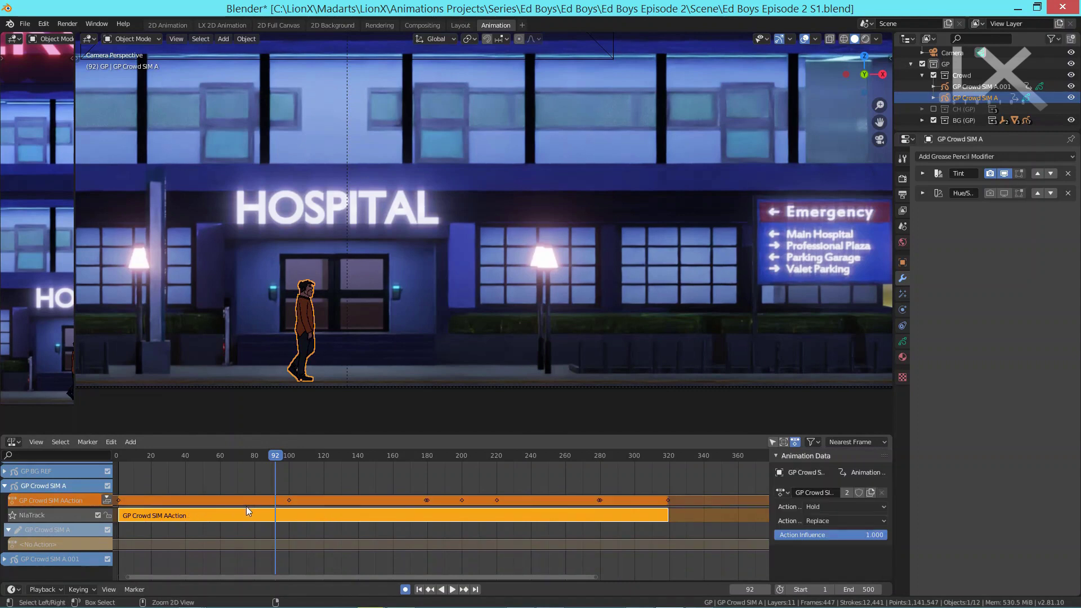
pyautogui.hotkey('ctrl', 'z')
pyautogui.click(304, 520)
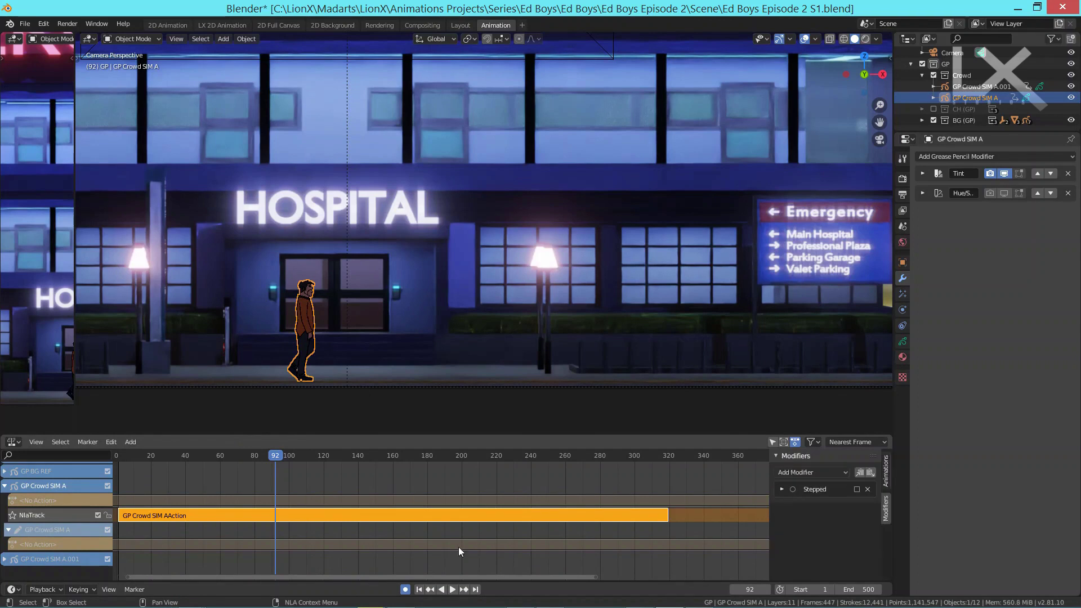
# Step: Play the walk up to frame 157 and add a second Stepped Interpolation modifier to the GP Crowd SIM AAction strip
pyautogui.press('space')
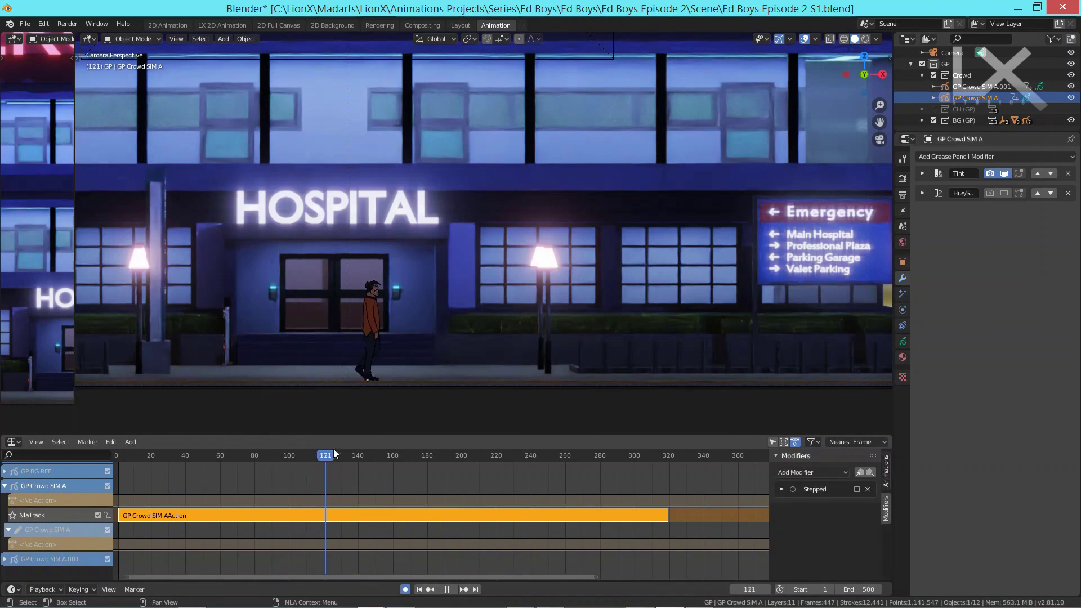
pyautogui.moveTo(360, 453); pyautogui.dragTo(393, 454)
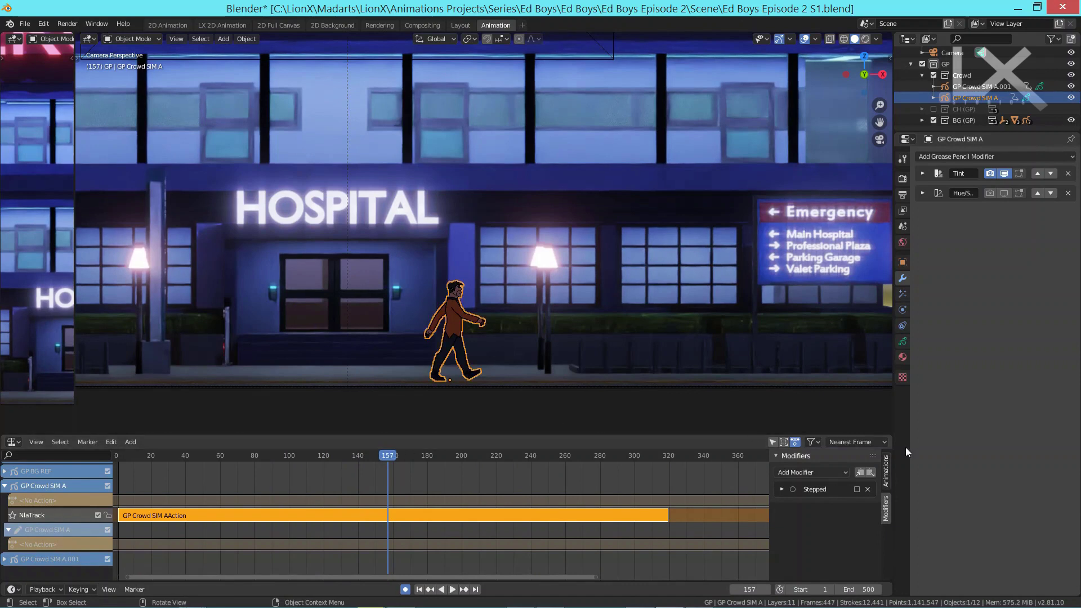
pyautogui.click(839, 472)
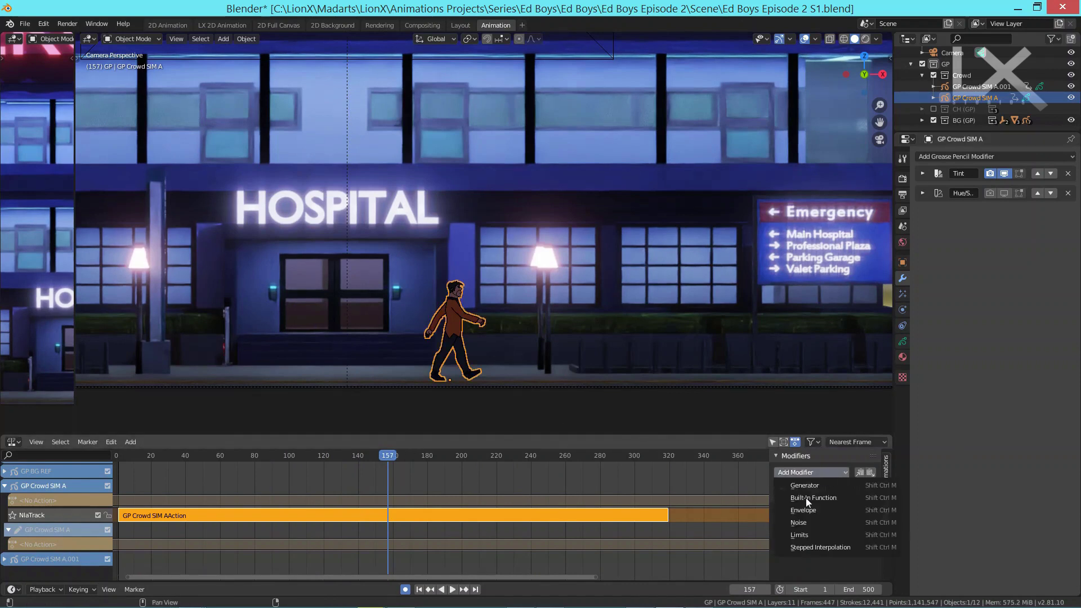
pyautogui.click(820, 546)
# Step: Examine the walking character's stepped motion close up by playing it and replaying it from an earlier frame
pyautogui.scroll(5, 388, 319)
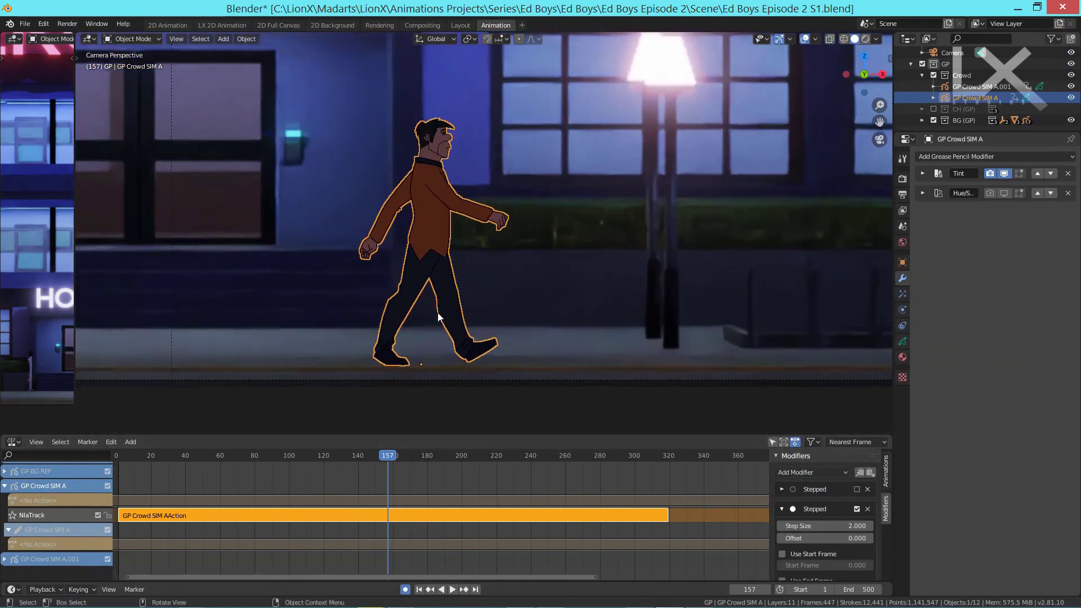
pyautogui.scroll(3, 442, 328)
pyautogui.keyDown('shift'); pyautogui.moveTo(459, 330); pyautogui.dragTo(491, 311, button='middle'); pyautogui.keyUp('shift')
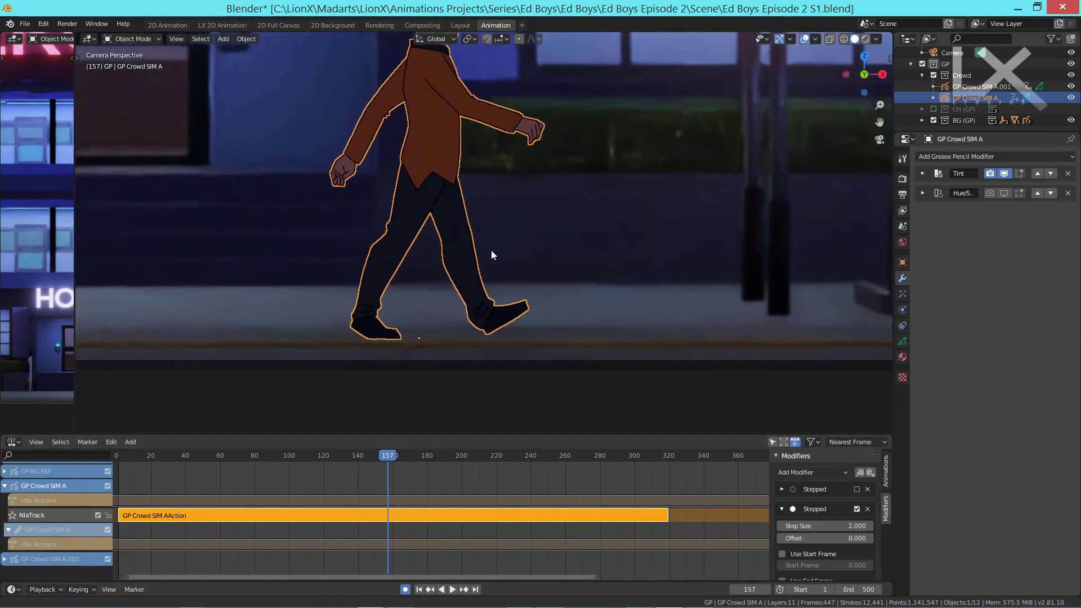
pyautogui.scroll(-1, 491, 311)
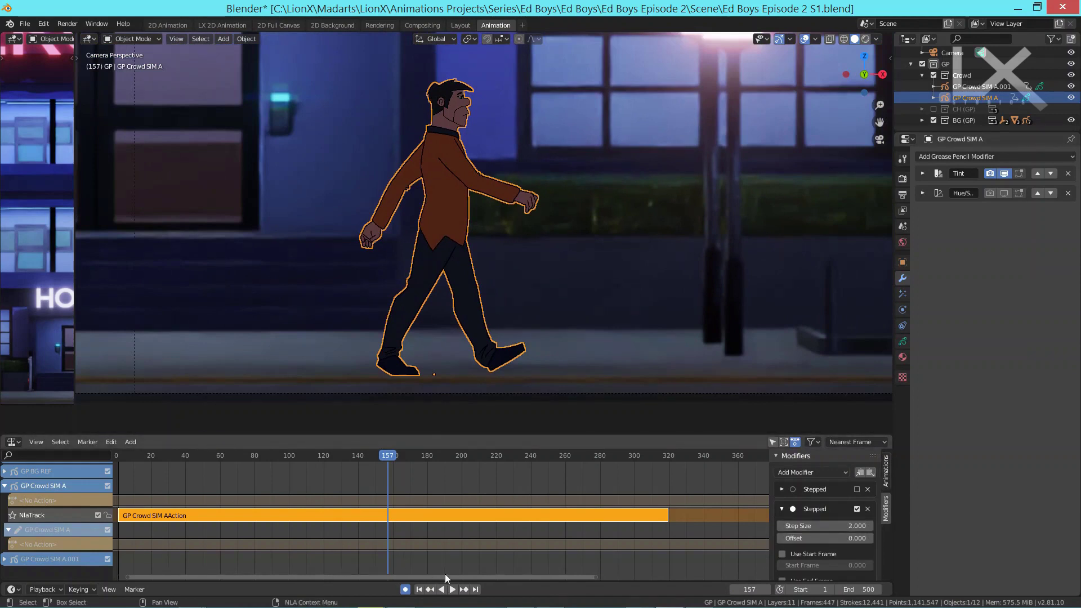
pyautogui.click(450, 590)
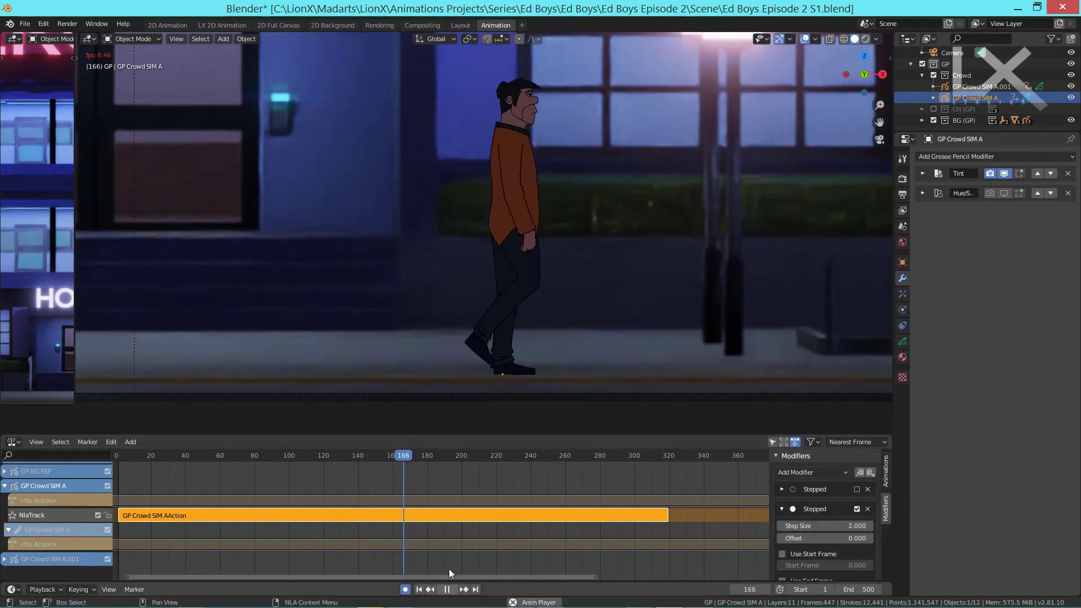
pyautogui.click(284, 455)
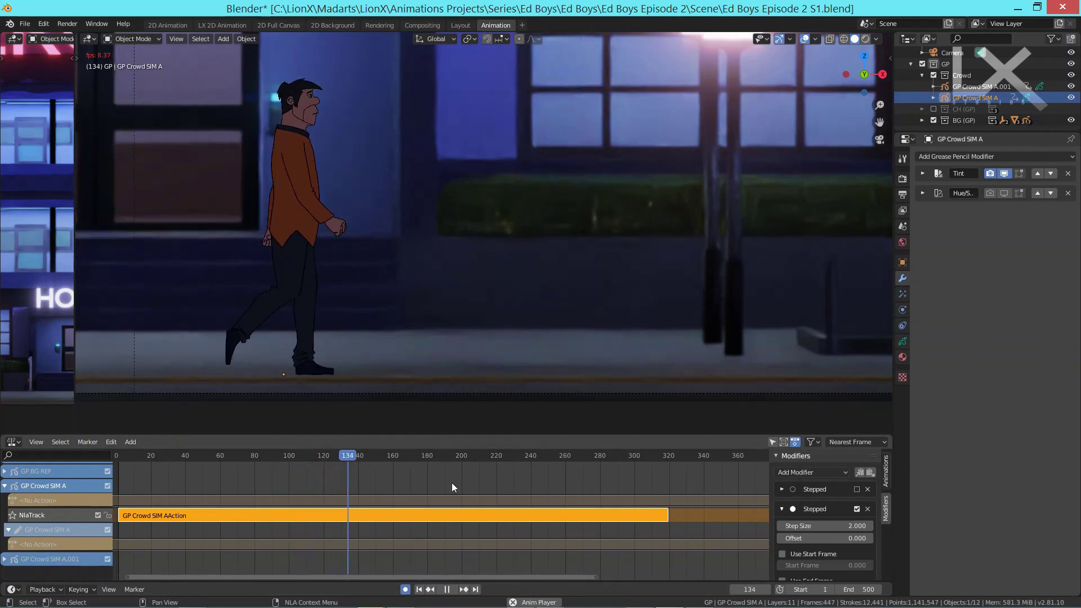
pyautogui.click(447, 589)
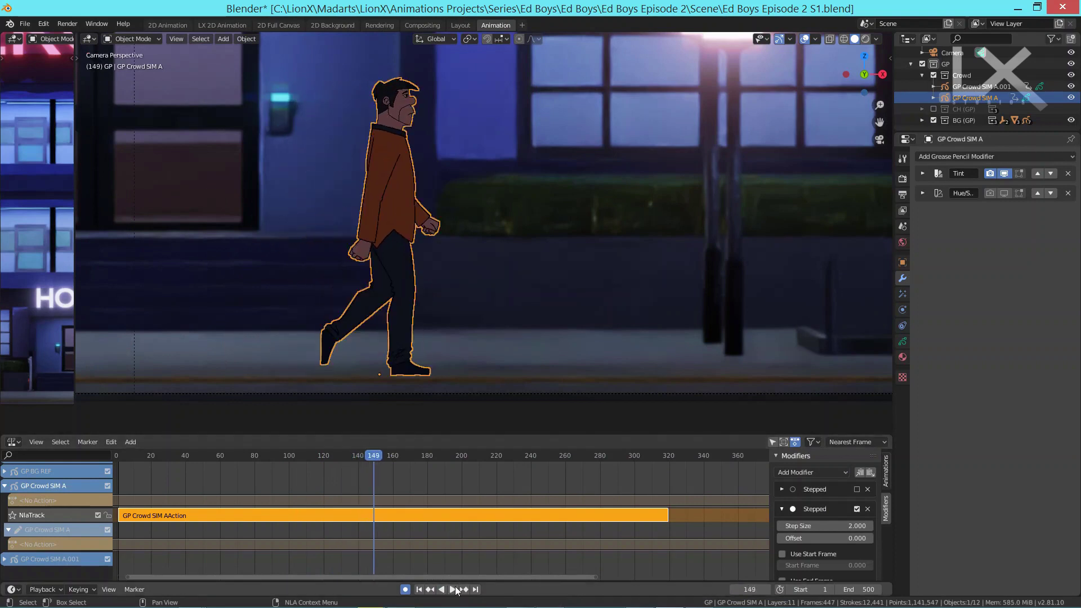
# Step: Set the enabled Stepped modifier's step size to 3 and play back the walk briefly
pyautogui.click(833, 526)
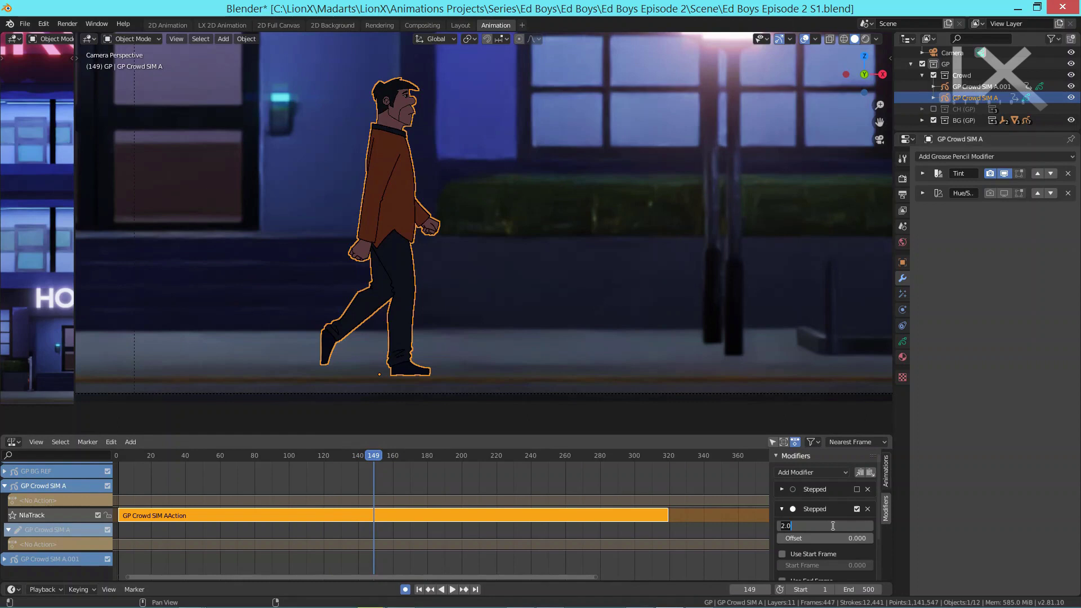
pyautogui.write('3')
pyautogui.press('Return')
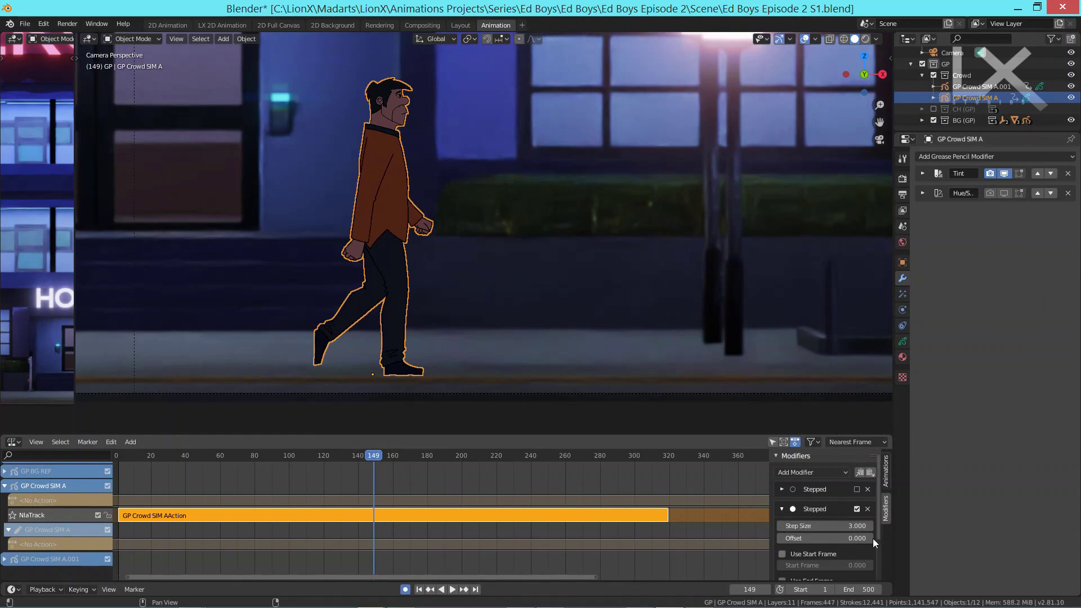
pyautogui.click(452, 590)
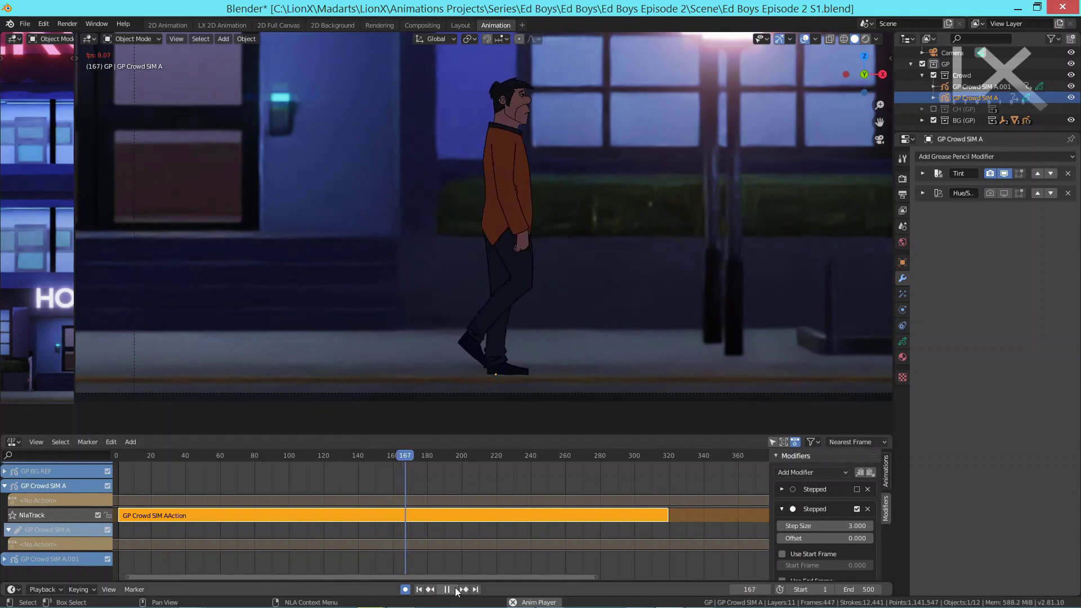
pyautogui.click(447, 589)
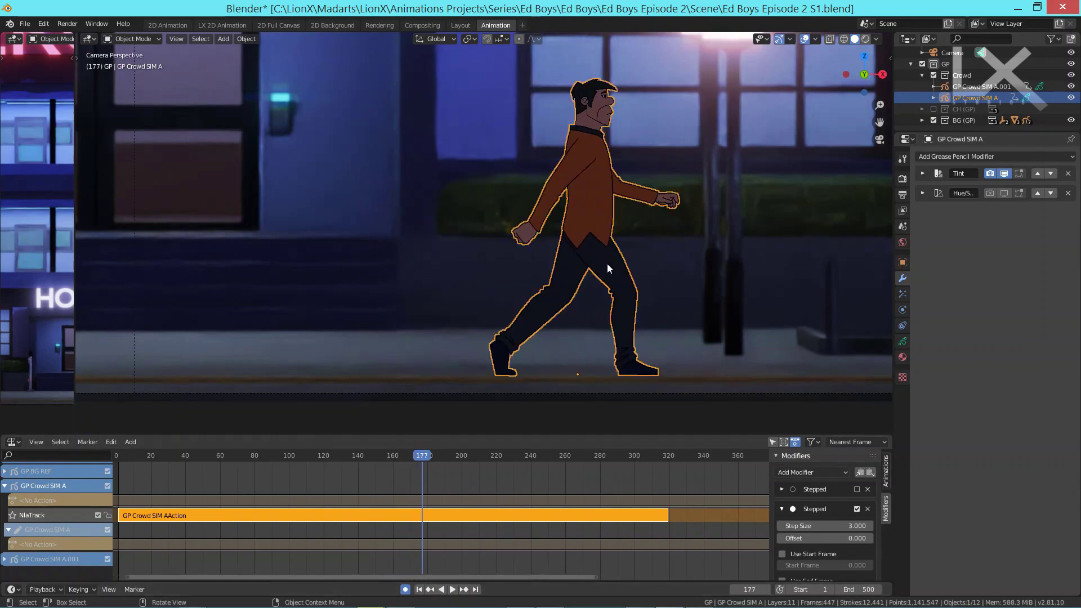
# Step: Go back to frame 119 and step back and forth through frames 119 to 124, comparing the character's position and pose changes
pyautogui.click(364, 457)
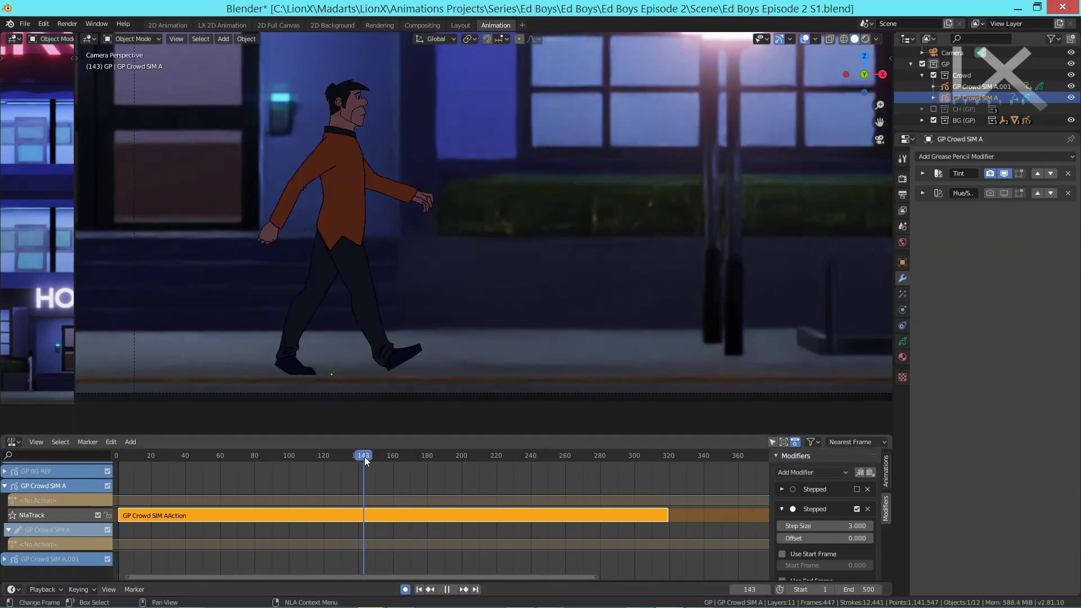
pyautogui.click(322, 457)
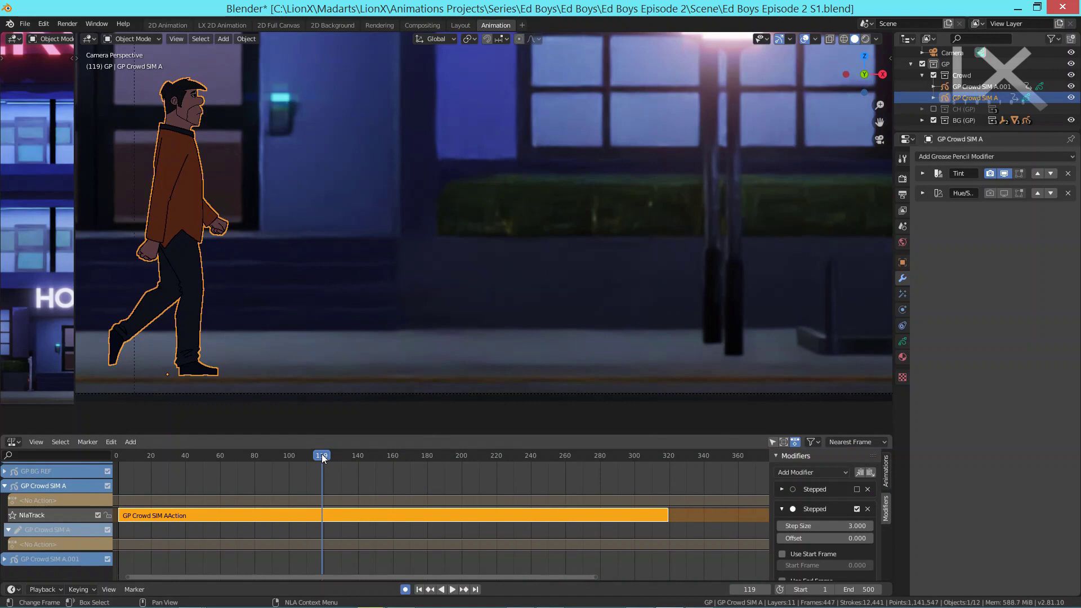
pyautogui.press('Right')
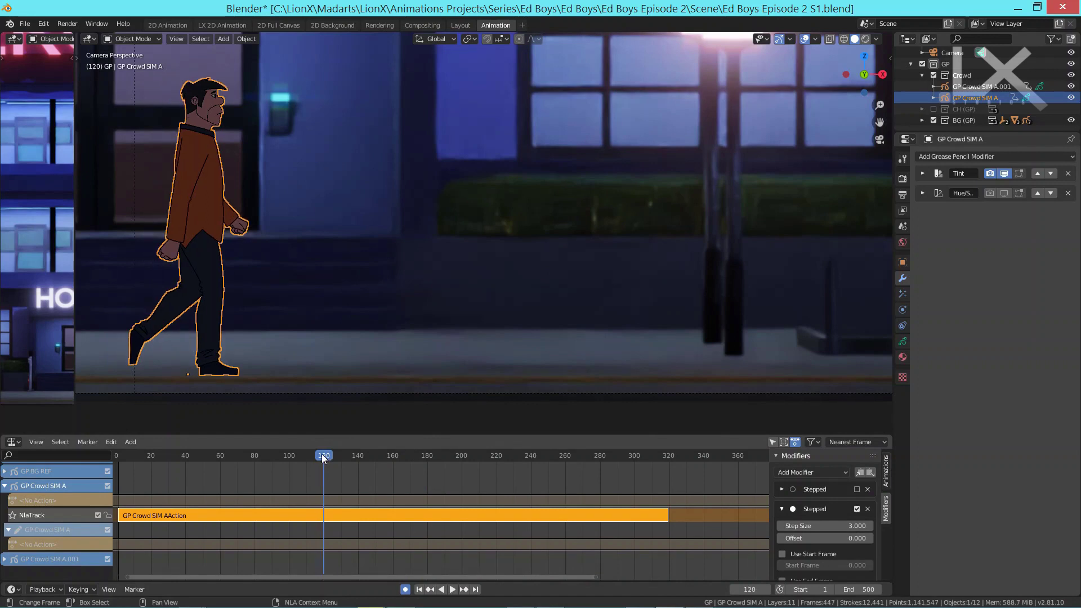
pyautogui.press('Right')
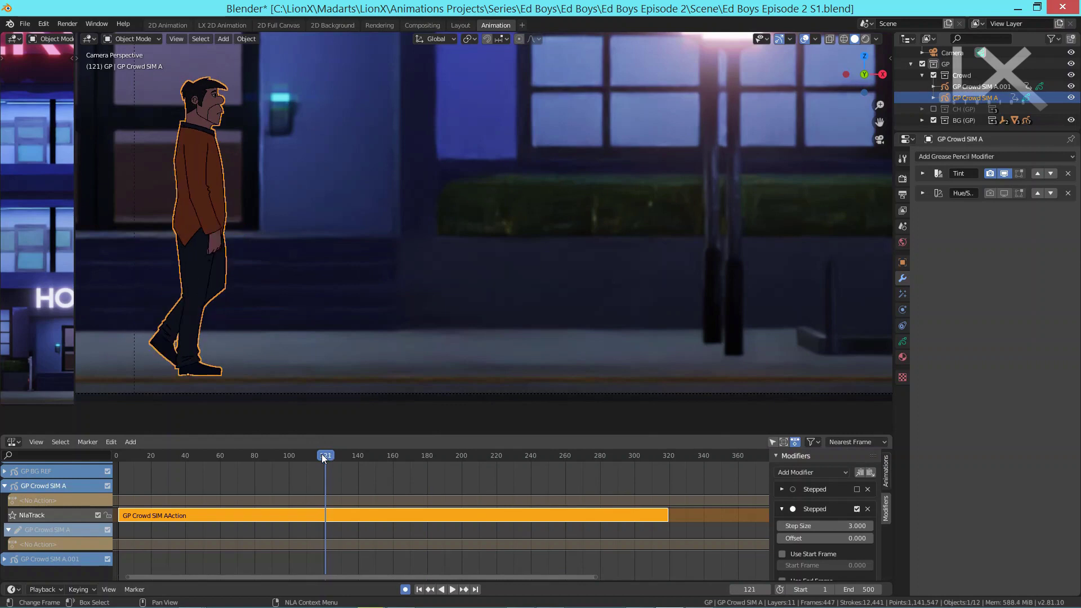
pyautogui.press('Left')
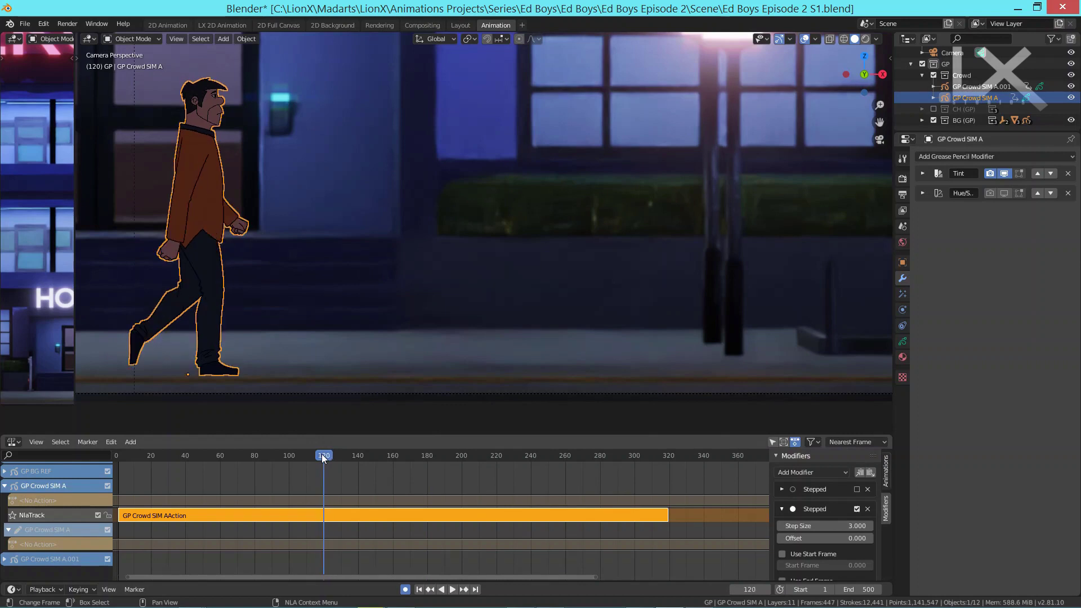
pyautogui.press('Left')
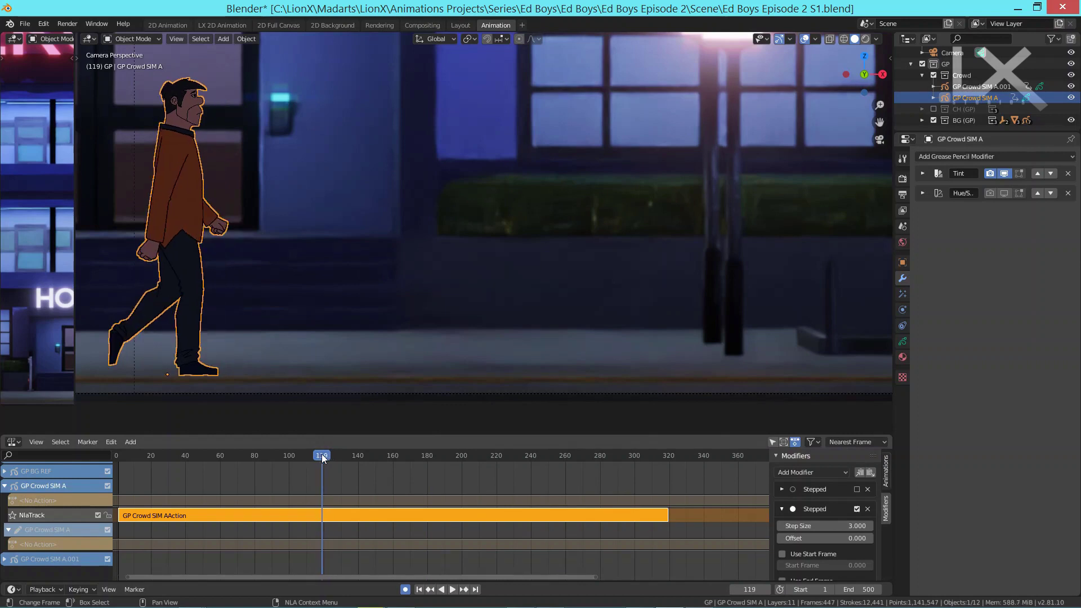
pyautogui.press('Right')
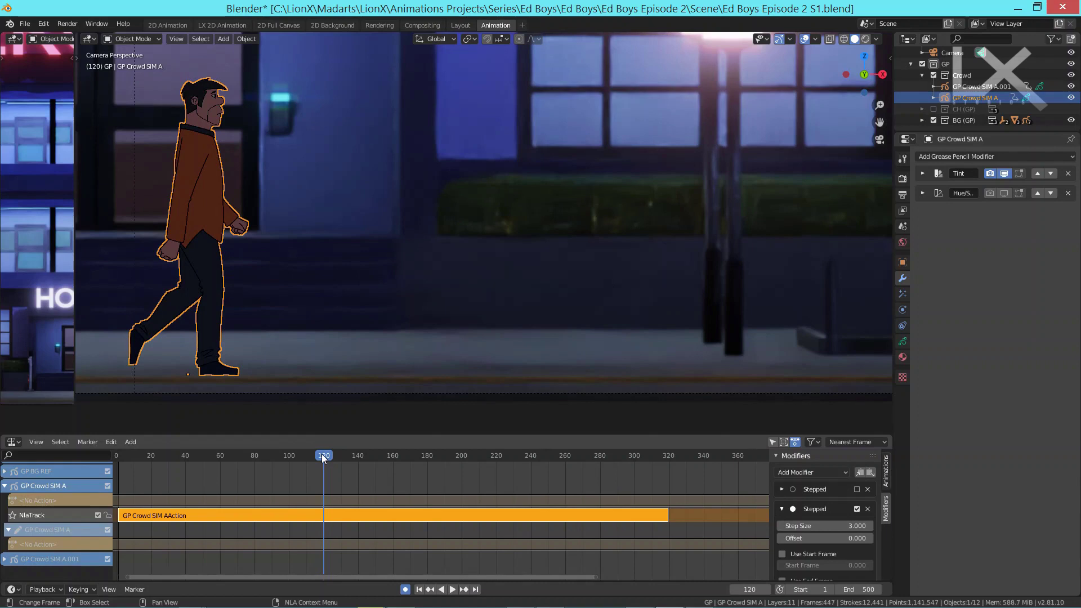
pyautogui.press('Right')
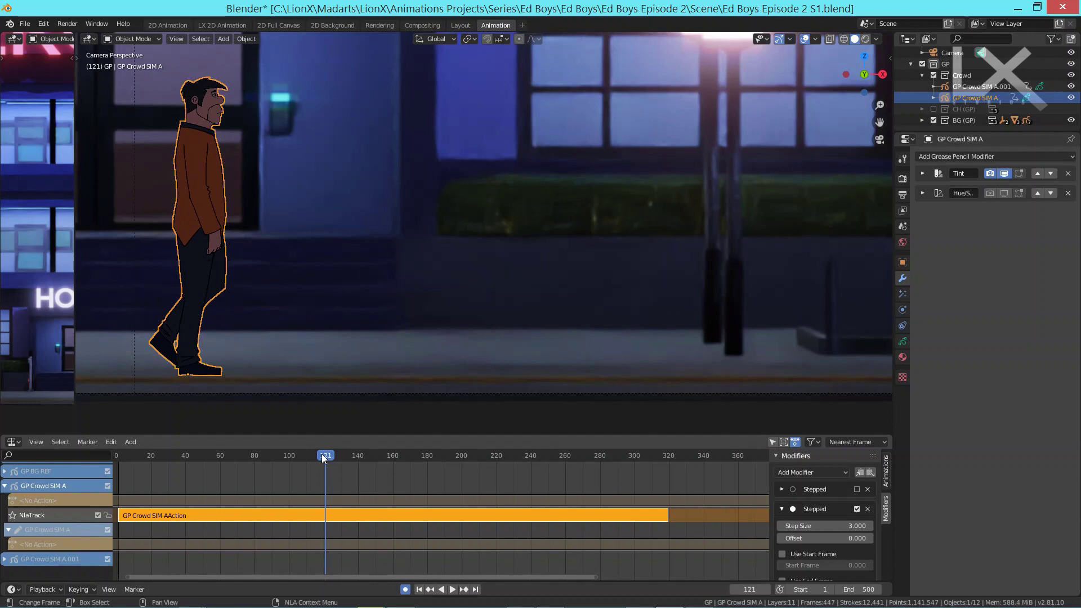
pyautogui.press('Right')
pyautogui.press('Right')
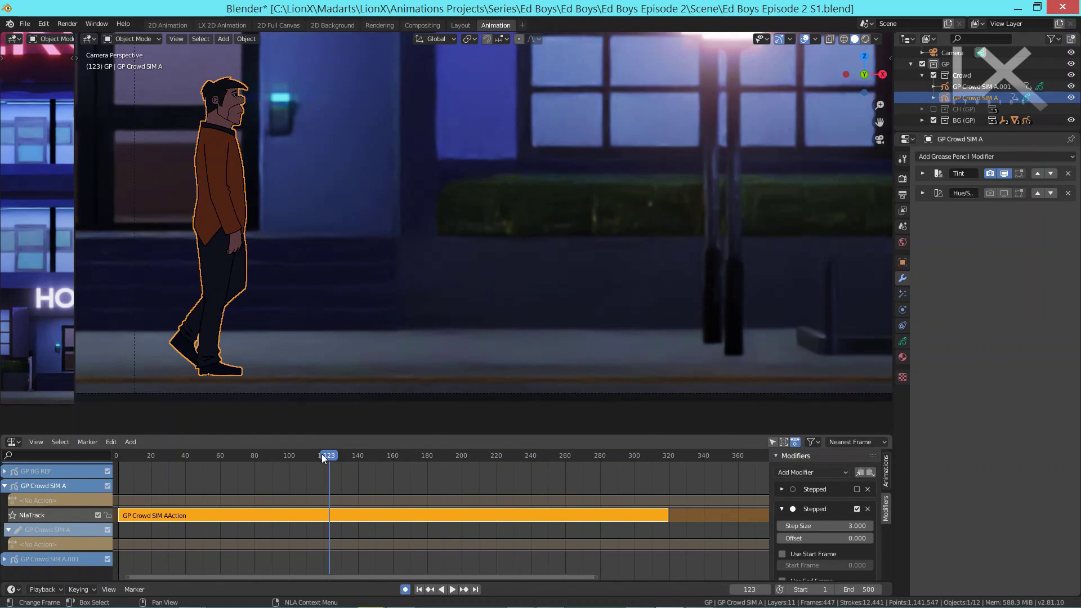
pyautogui.press('Right')
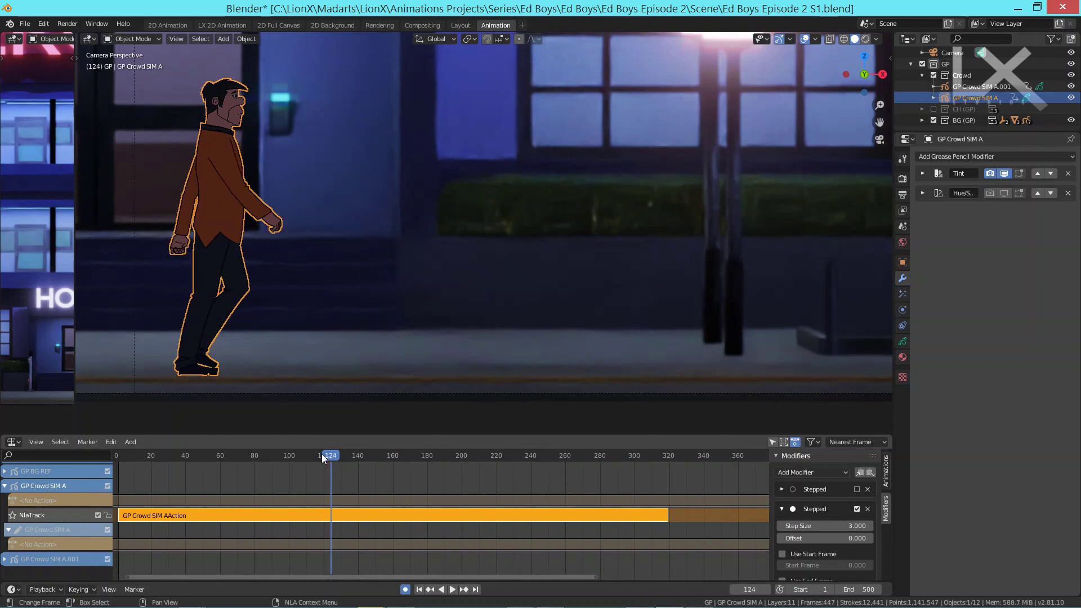
# Step: Set the enabled Stepped modifier's offset to 1 and step ahead to frame 126 to check the character's timing
pyautogui.click(841, 539)
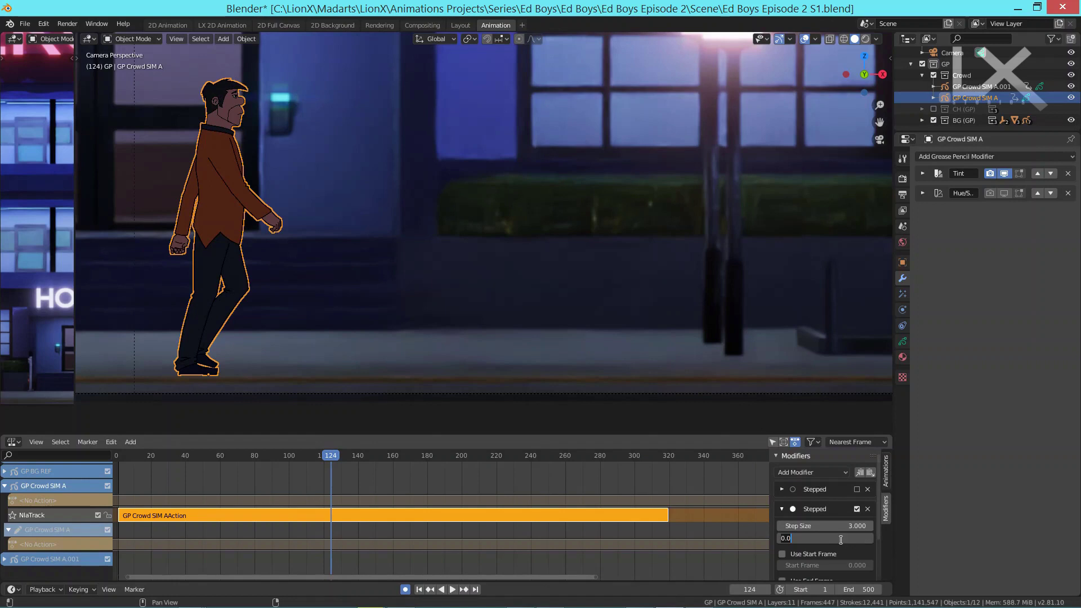
pyautogui.press('Return')
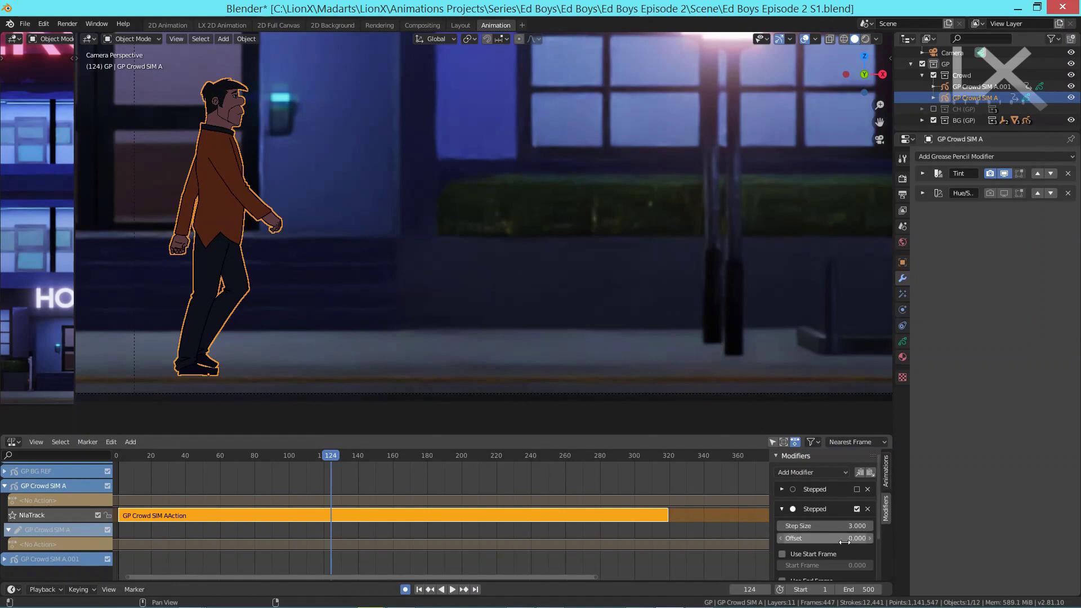
pyautogui.click(844, 539)
pyautogui.write('1')
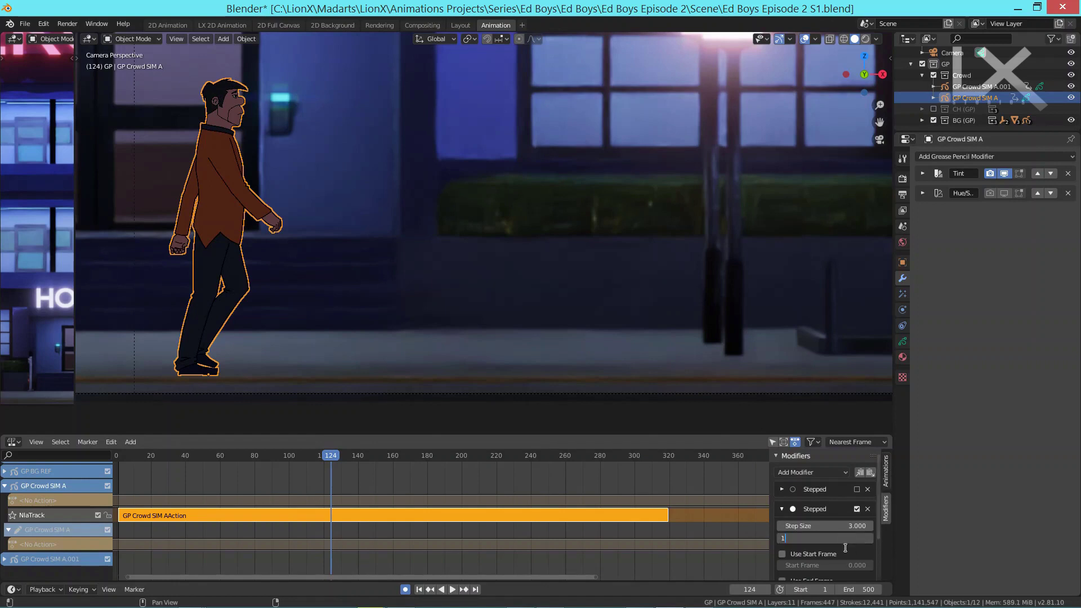
pyautogui.press('Return')
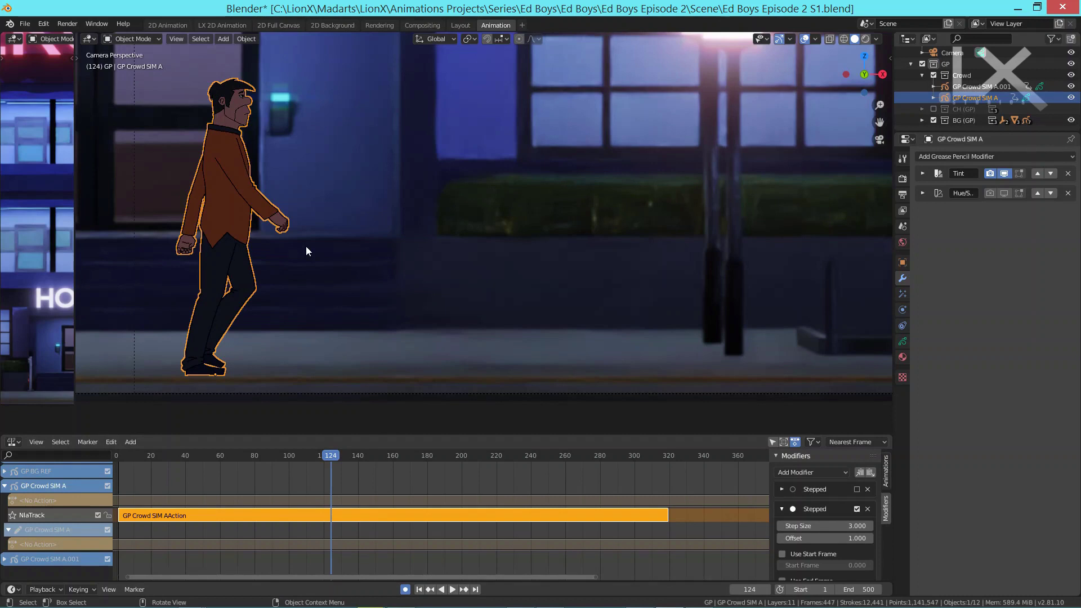
pyautogui.press('Right')
pyautogui.press('Right')
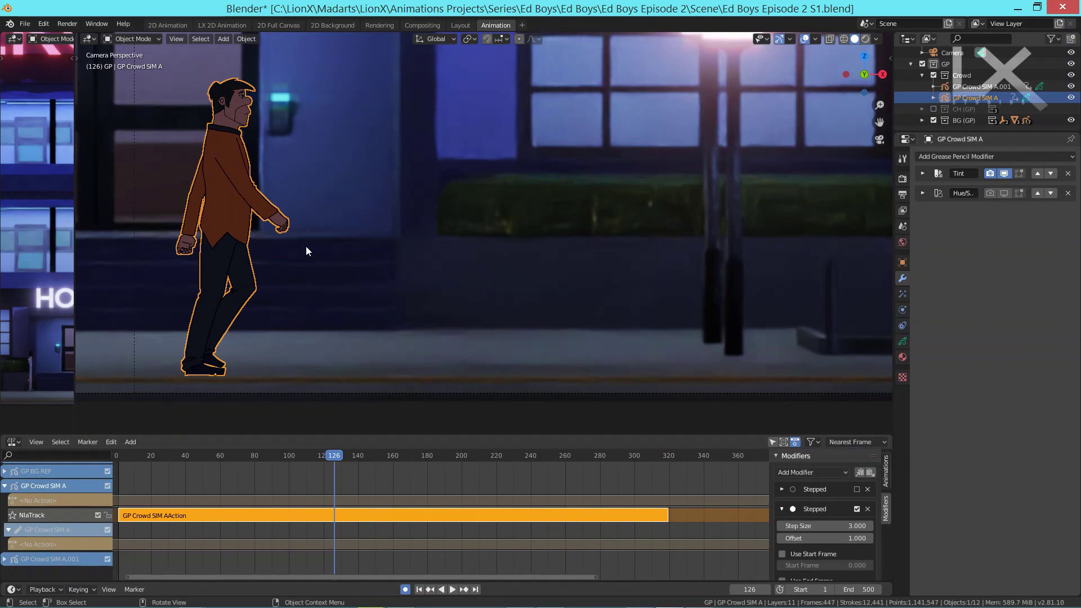
# Step: Step ahead frame by frame from frame 127 to 152, comparing the character's pose changes with its forward movement
pyautogui.press('Right')
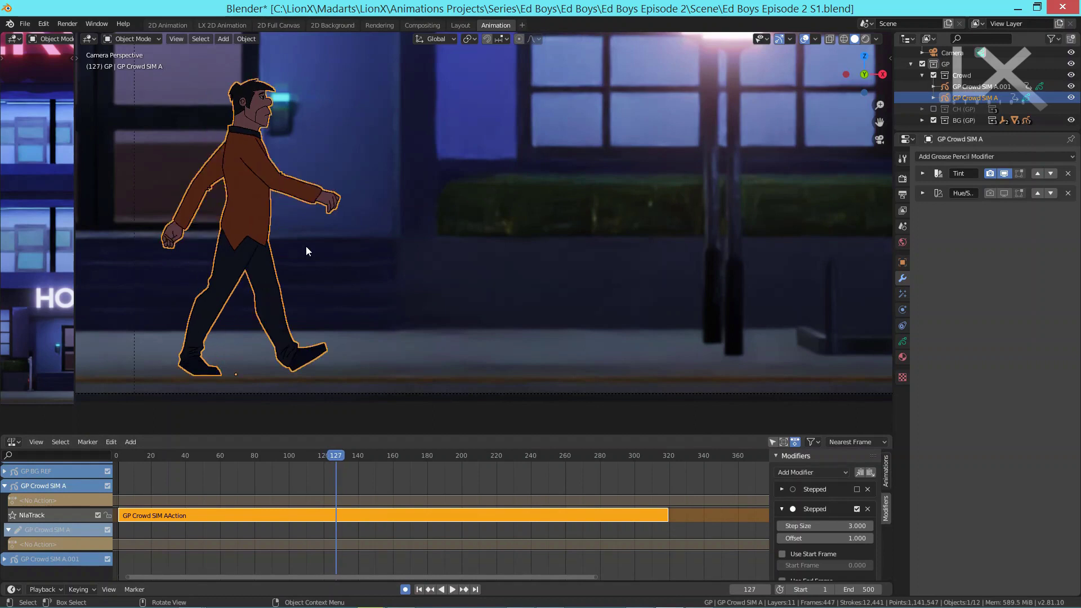
pyautogui.press('Right')
pyautogui.press('Right')
pyautogui.press('Right')
pyautogui.press('Right')
pyautogui.press('Right')
pyautogui.press('Right')
pyautogui.press('Right')
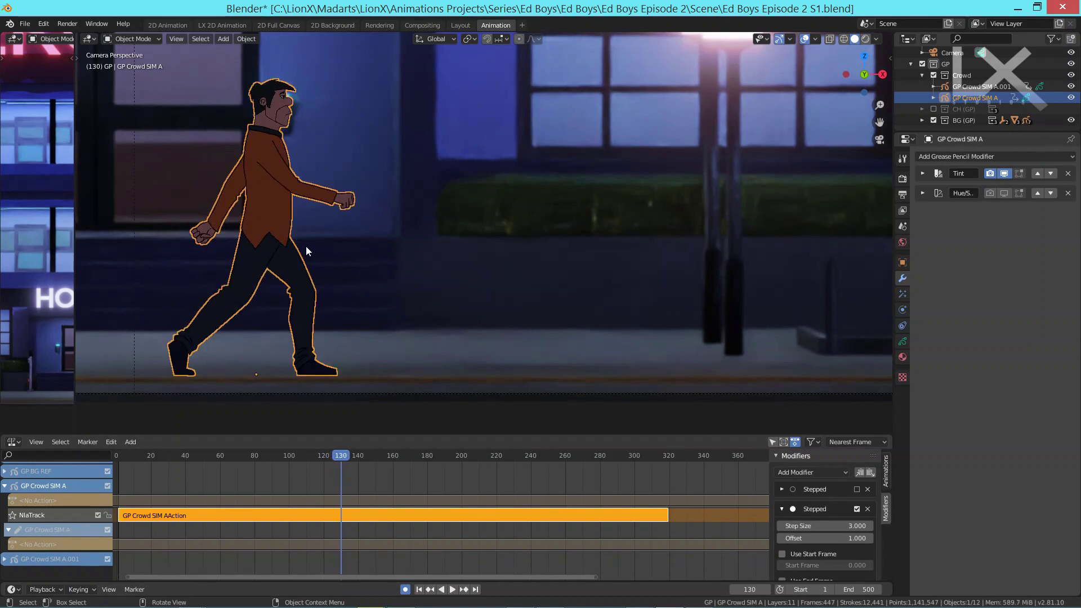
pyautogui.press('Right')
pyautogui.press('Right')
pyautogui.press('Right')
pyautogui.press('Right')
pyautogui.press('Right')
pyautogui.press('Right')
pyautogui.press('Right')
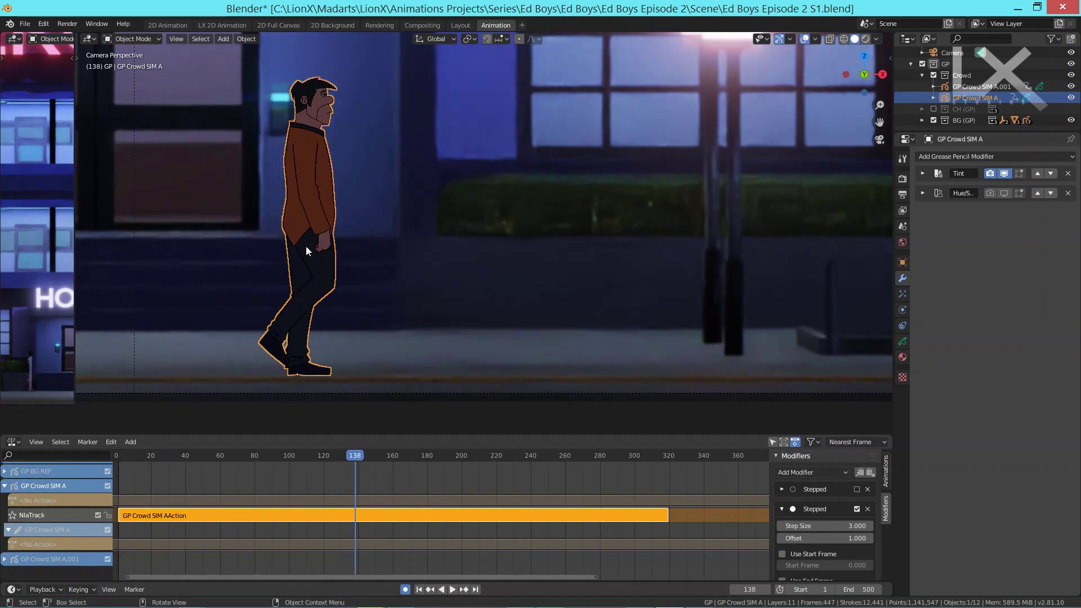
pyautogui.press('Right')
pyautogui.press('Right')
pyautogui.press('Right')
pyautogui.press('Right')
pyautogui.press('Right')
pyautogui.press('Right')
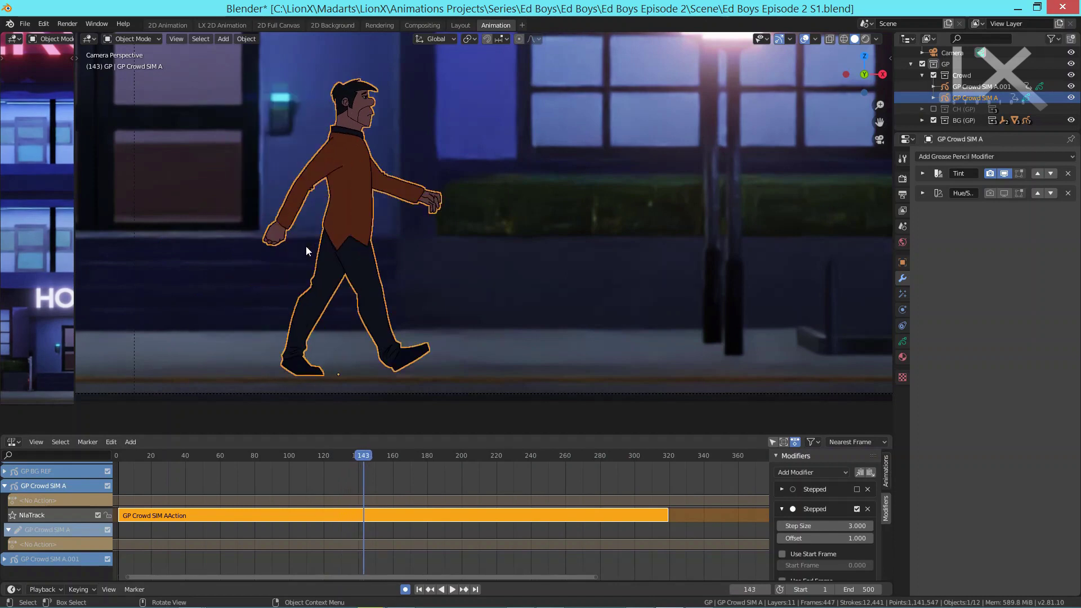
pyautogui.press('Right')
pyautogui.press('Right')
pyautogui.press('Right')
pyautogui.press('Right')
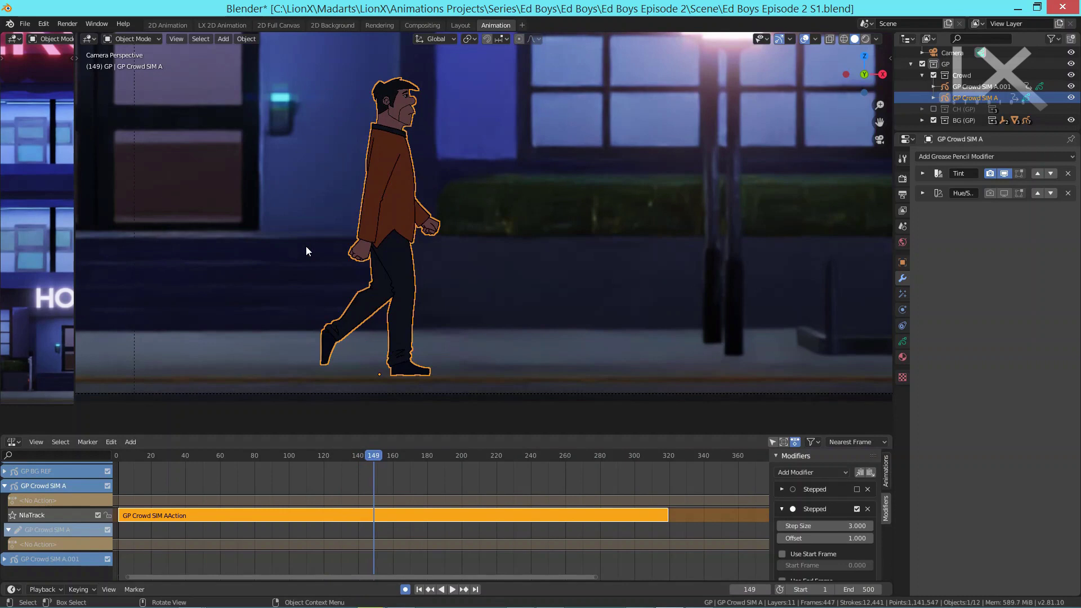
pyautogui.press('Right')
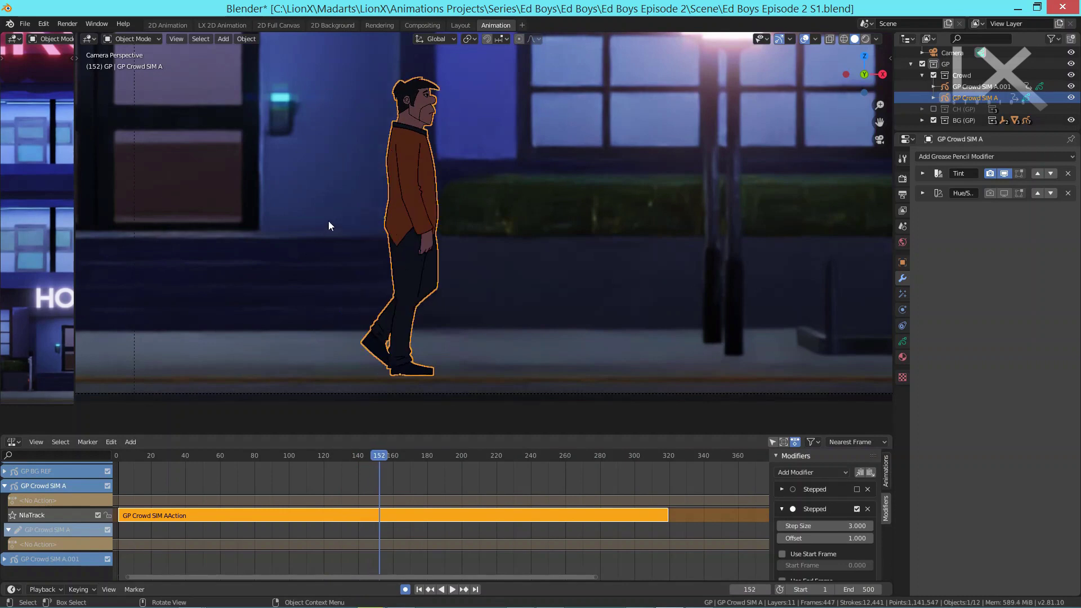
# Step: Delete the enabled Stepped modifier with step size 3 and enable the remaining Stepped modifier on GP Crowd SIM A
pyautogui.scroll(1, 307, 224)
pyautogui.scroll(-4, 356, 231)
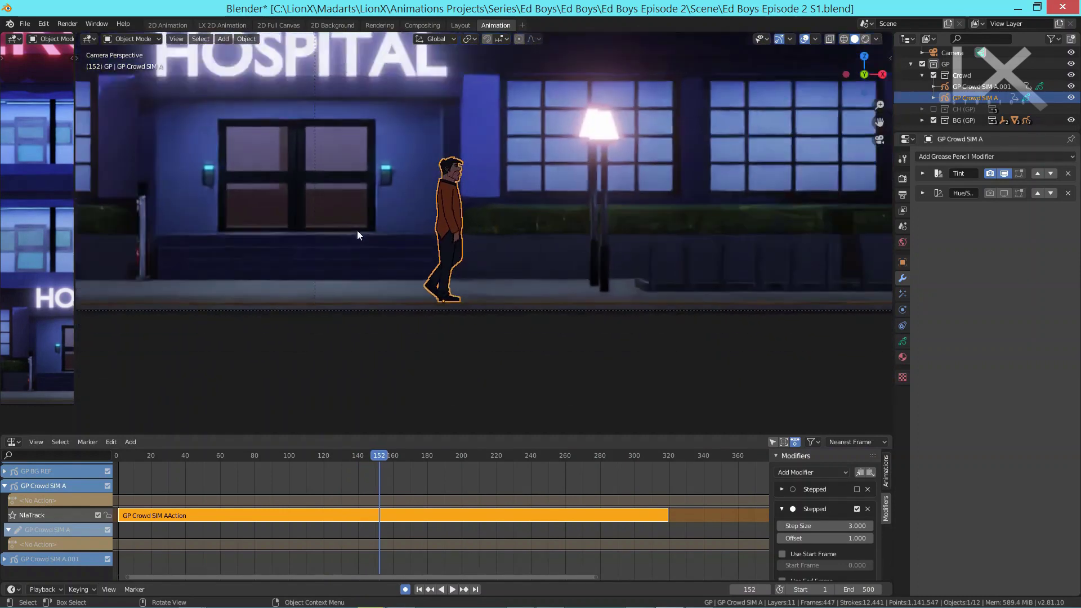
pyautogui.keyDown('shift'); pyautogui.moveTo(430, 258); pyautogui.dragTo(432, 318, button='middle'); pyautogui.keyUp('shift')
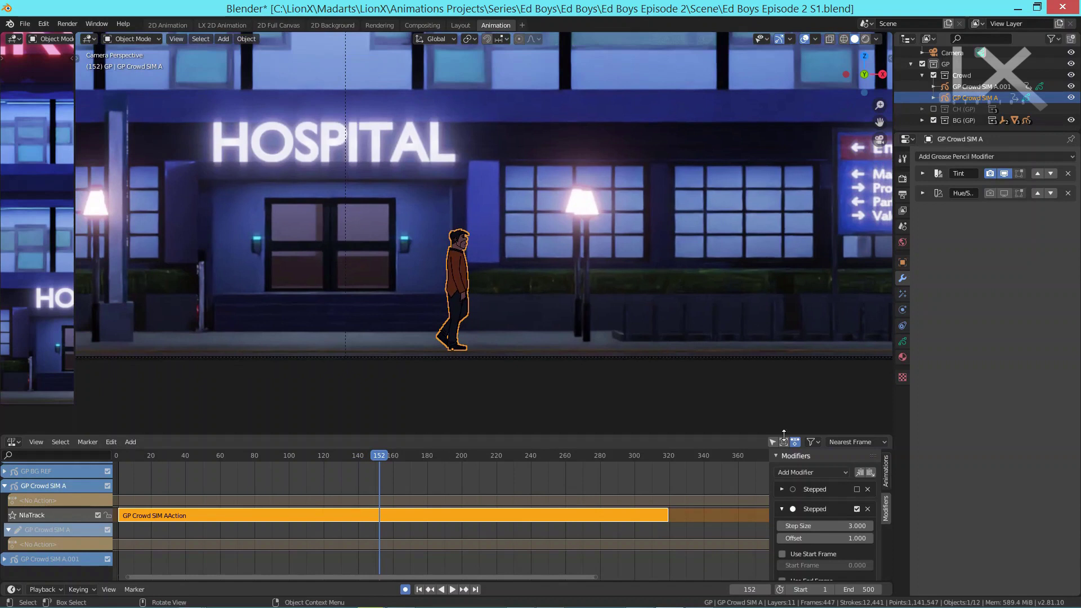
pyautogui.click(867, 509)
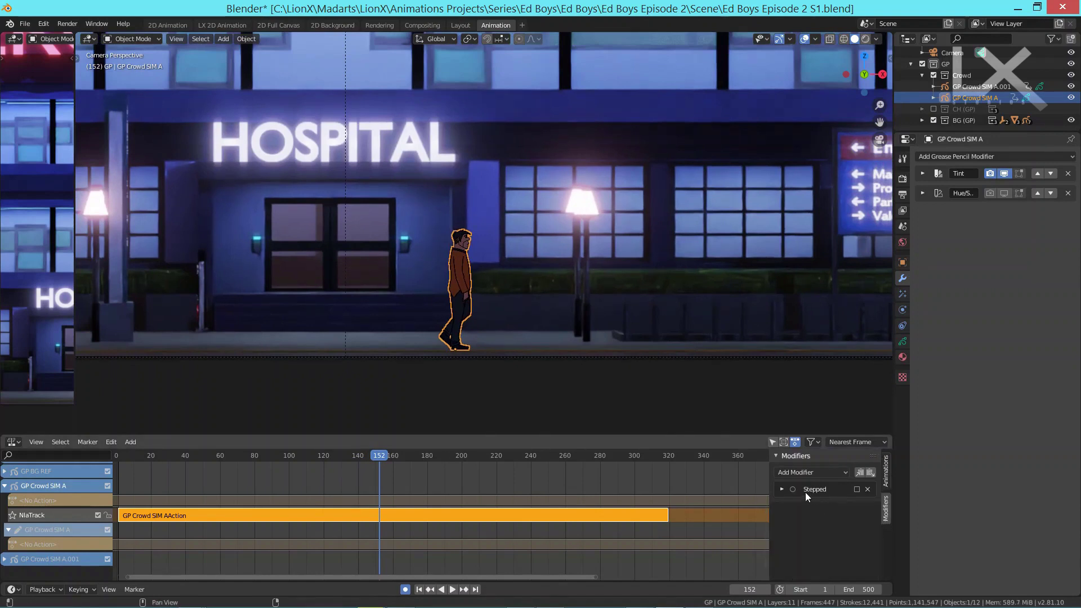
pyautogui.click(857, 490)
pyautogui.scroll(-1, 316, 292)
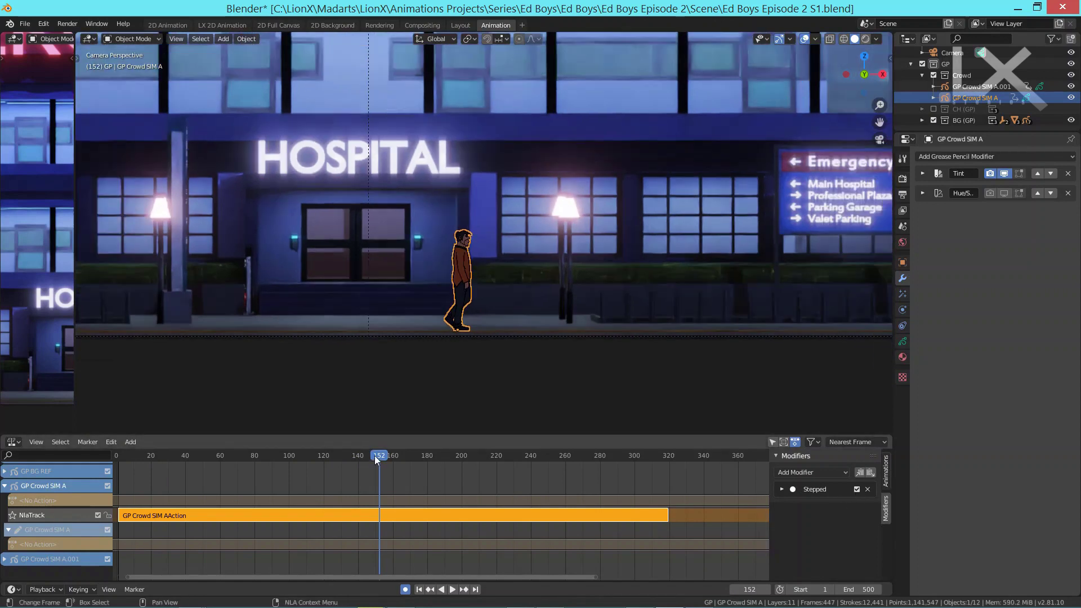
# Step: Play the walk from frame 37 to 217, switching the Stepped modifier off and back on during playback to compare the motion
pyautogui.moveTo(373, 454); pyautogui.dragTo(181, 458)
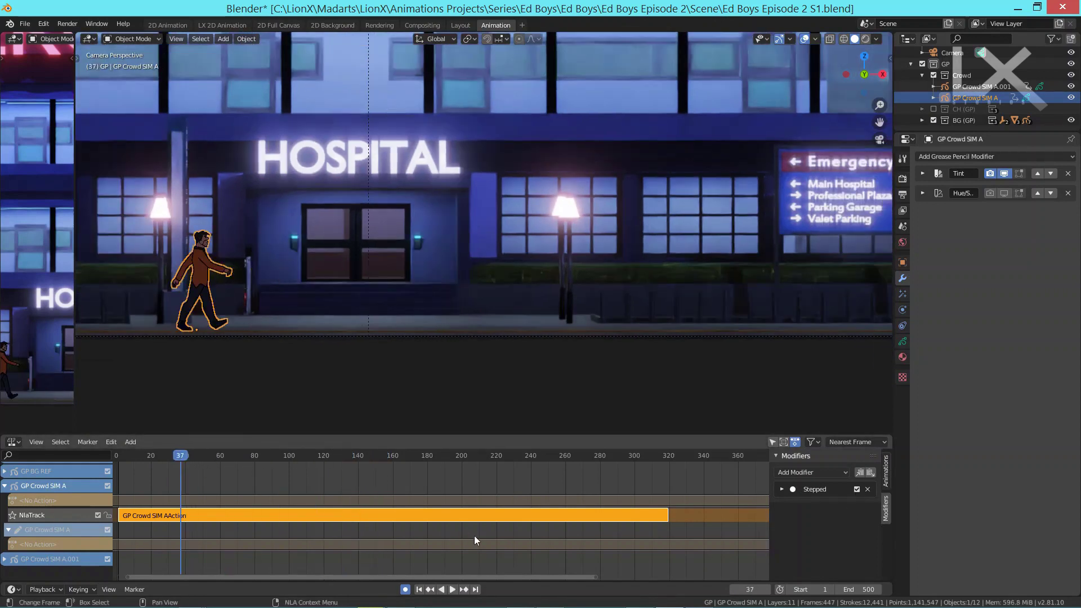
pyautogui.click(448, 589)
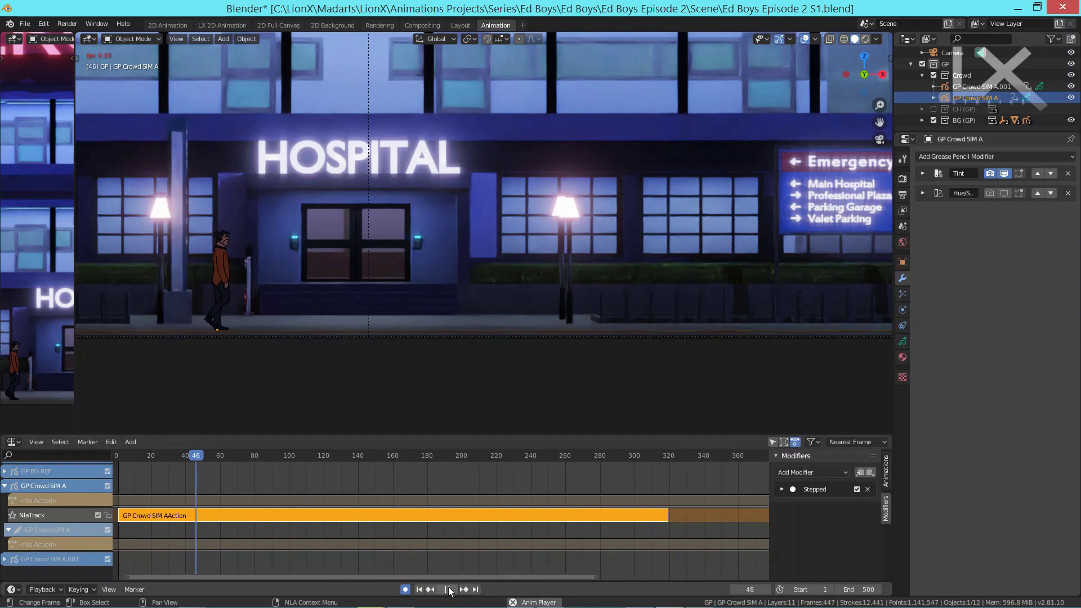
pyautogui.click(857, 490)
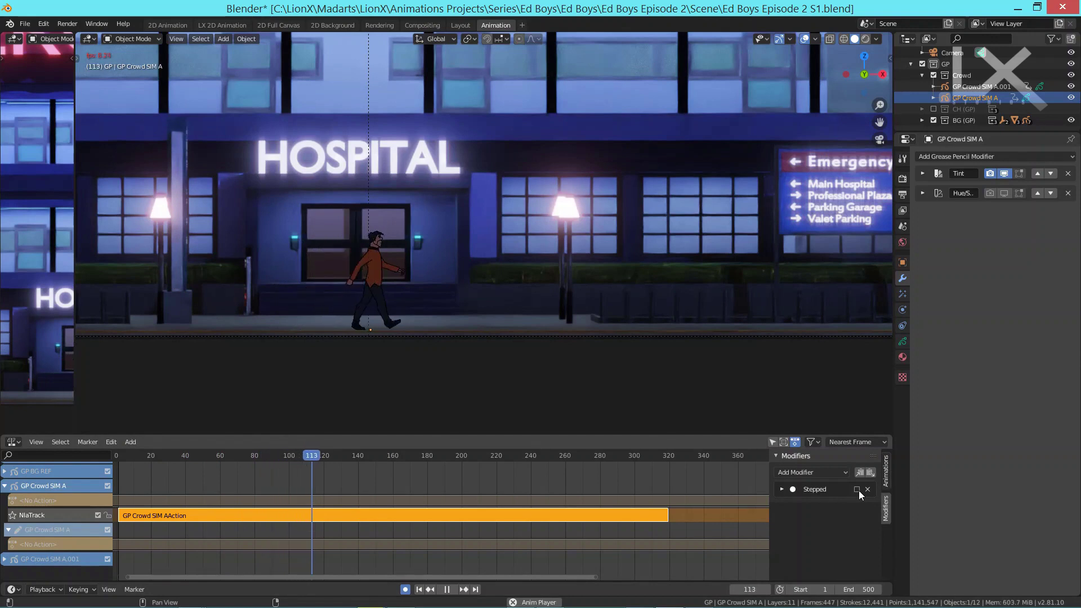
pyautogui.click(857, 490)
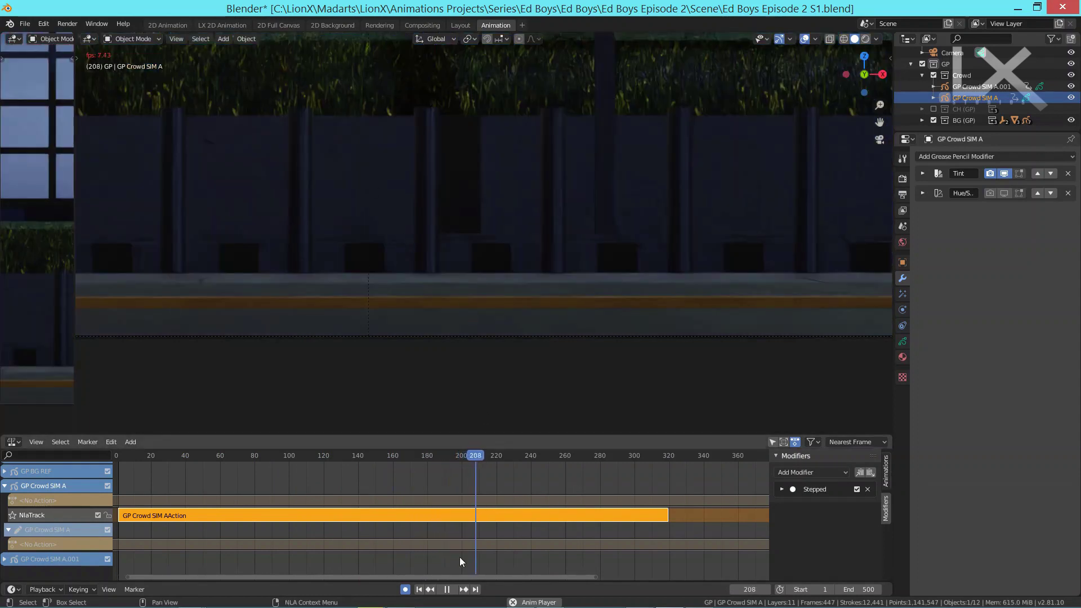
pyautogui.click(447, 589)
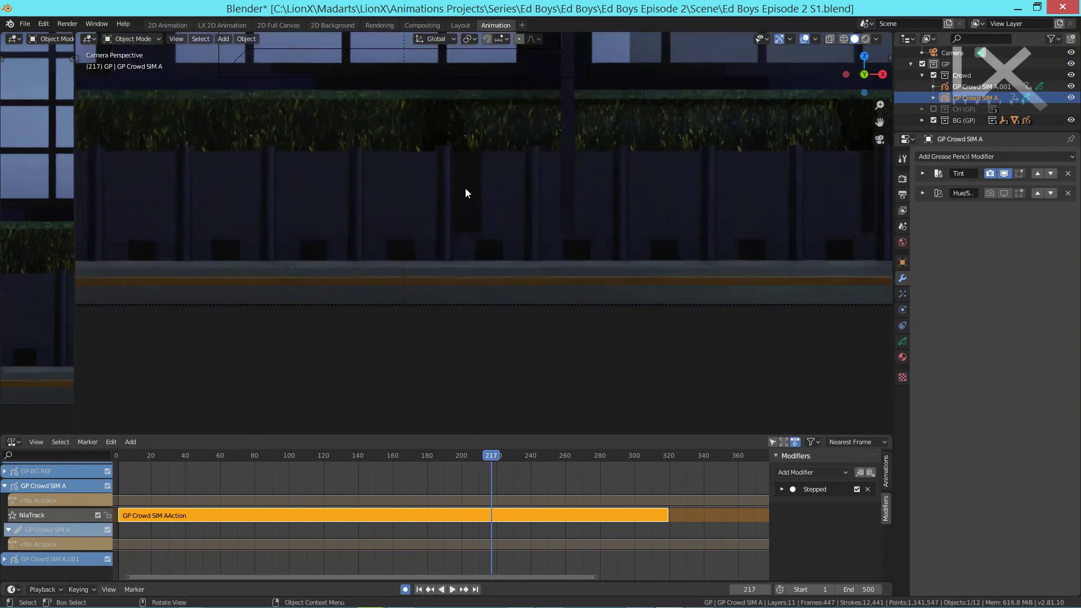
# Step: Switch to the Layout workspace, enable the CH (GP) collection and exclude the Crowd collection
pyautogui.click(510, 359)
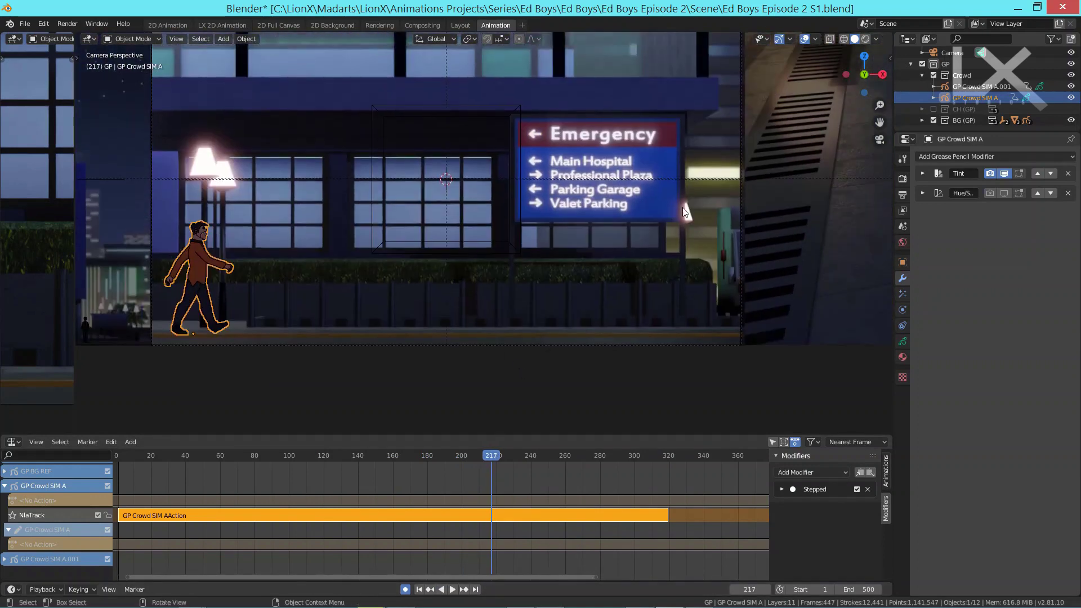
pyautogui.click(465, 25)
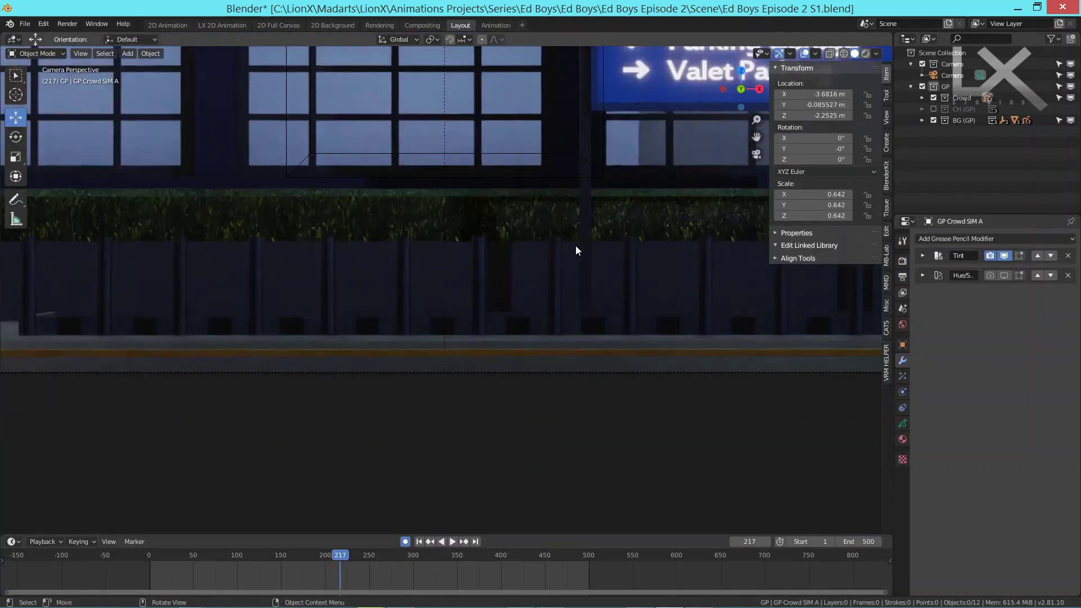
pyautogui.click(934, 109)
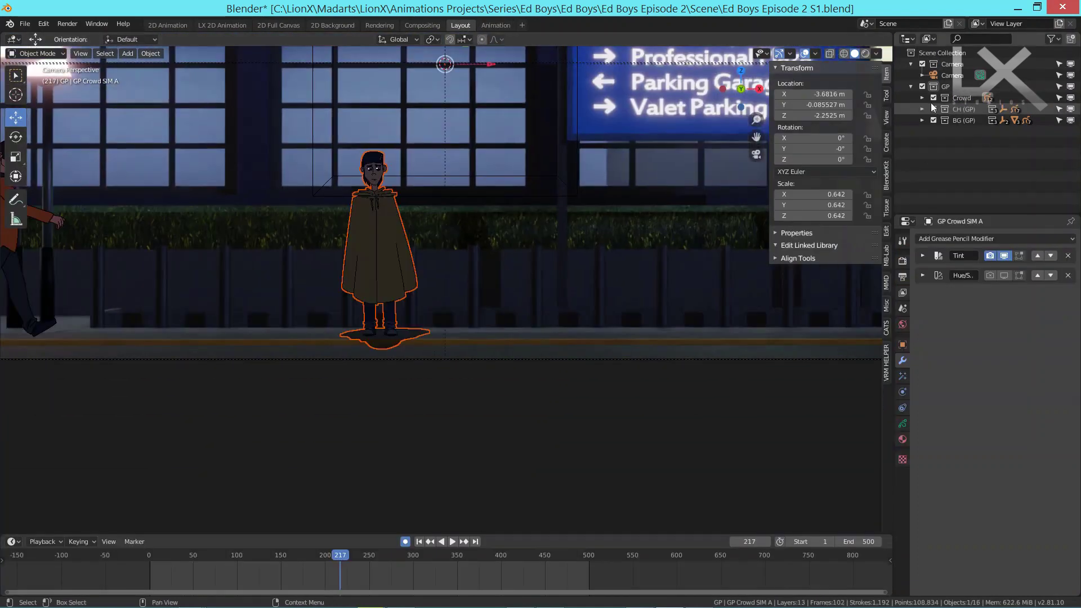
pyautogui.click(933, 98)
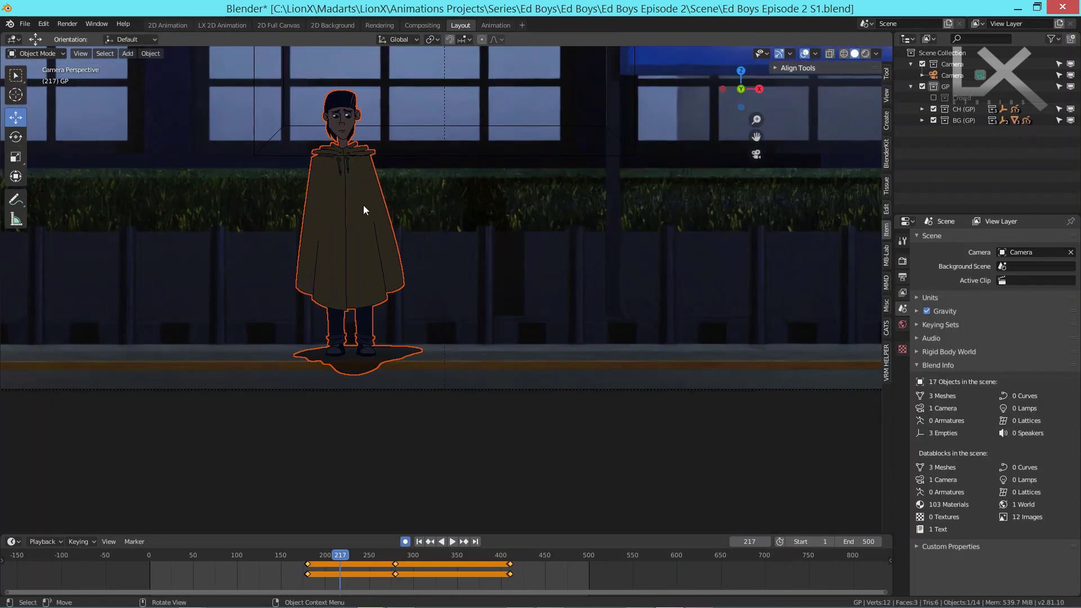
# Step: Select the cloaked character CH B and disable viewport display of its Tint and Hue/Saturation modifiers
pyautogui.click(363, 205)
pyautogui.scroll(4, 363, 139)
pyautogui.keyDown('shift'); pyautogui.moveTo(403, 163); pyautogui.dragTo(522, 305, button='middle'); pyautogui.keyUp('shift')
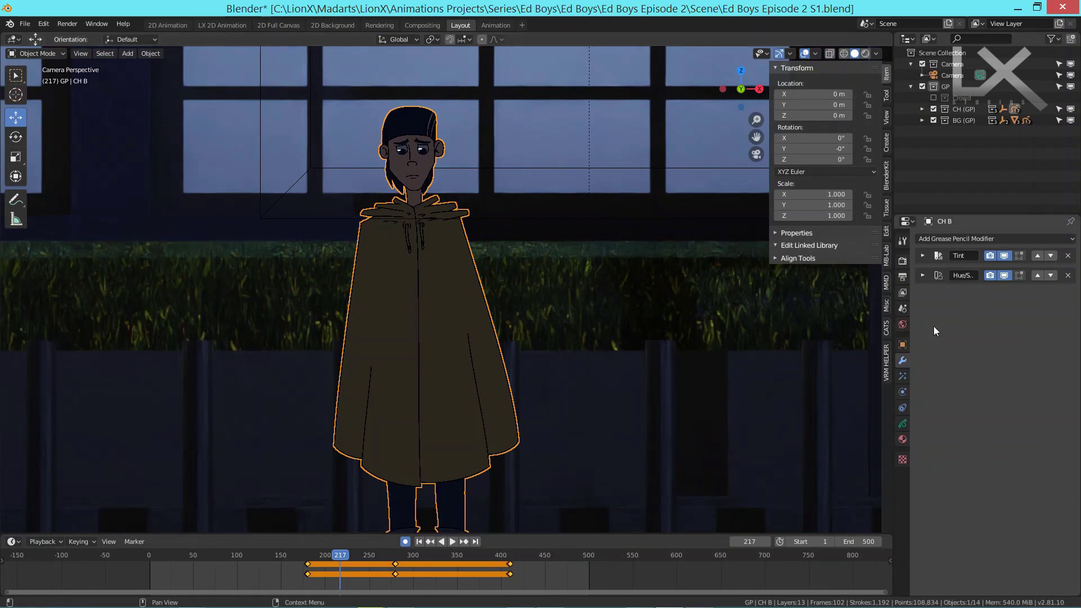
pyautogui.click(1004, 256)
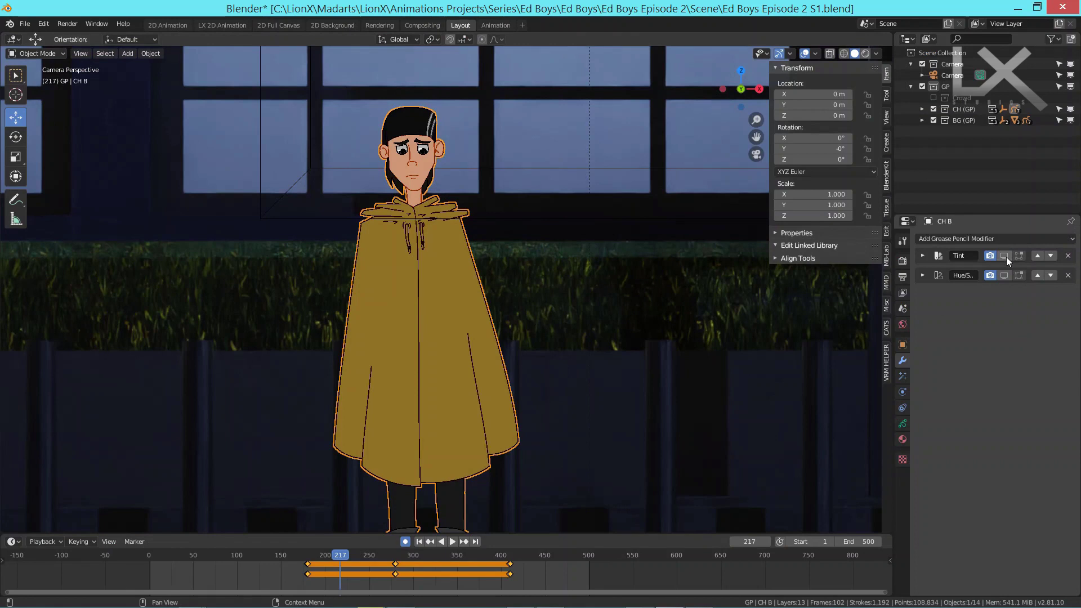
# Step: Hide the viewport overlays and examine the character's untinted colours against the night background
pyautogui.scroll(-3, 441, 293)
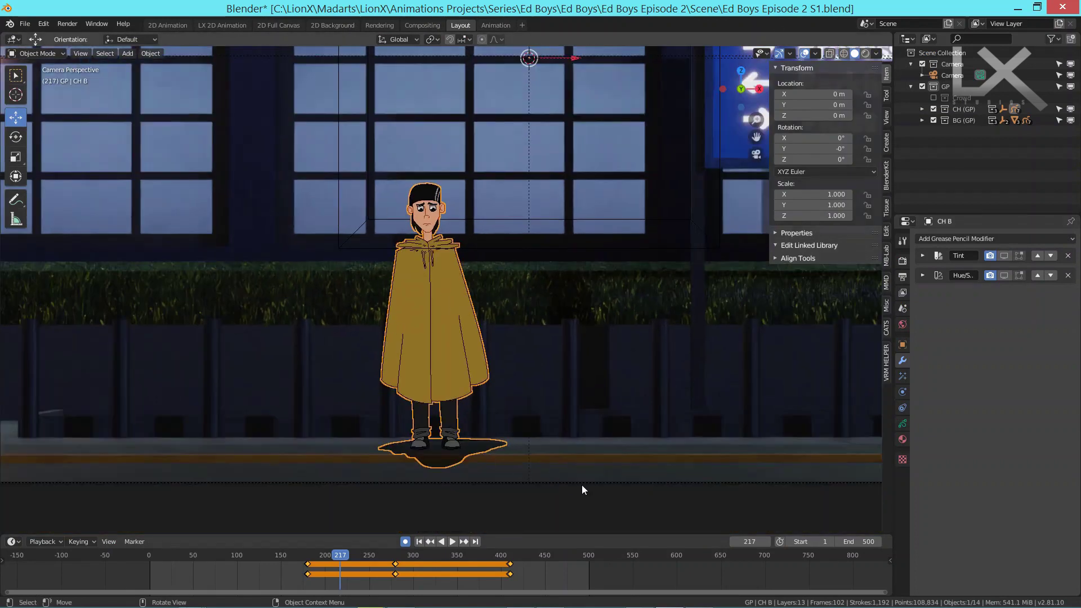
pyautogui.click(506, 235)
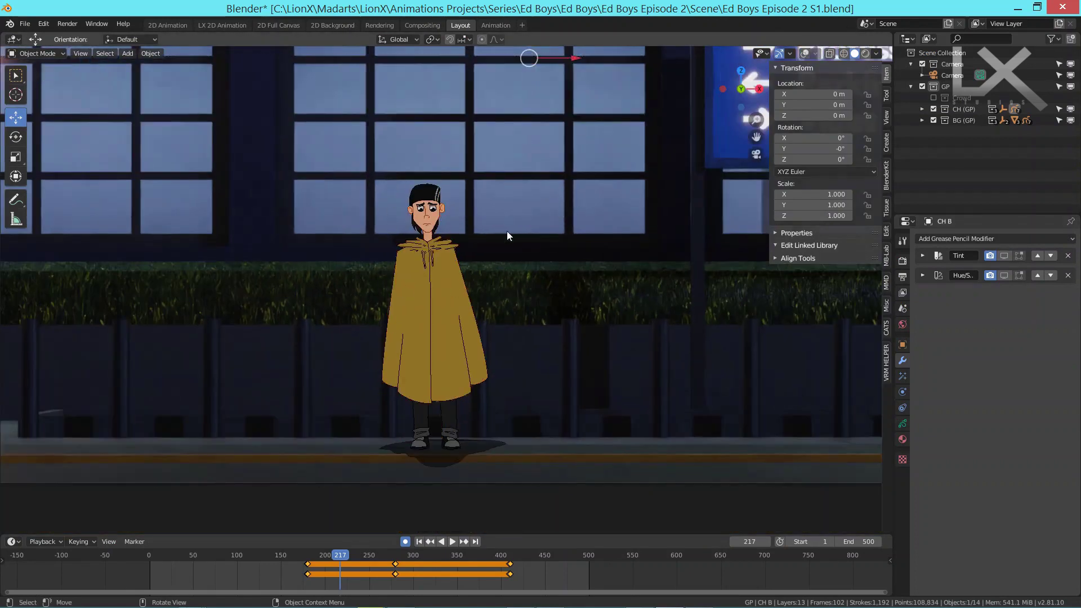
pyautogui.scroll(2, 453, 285)
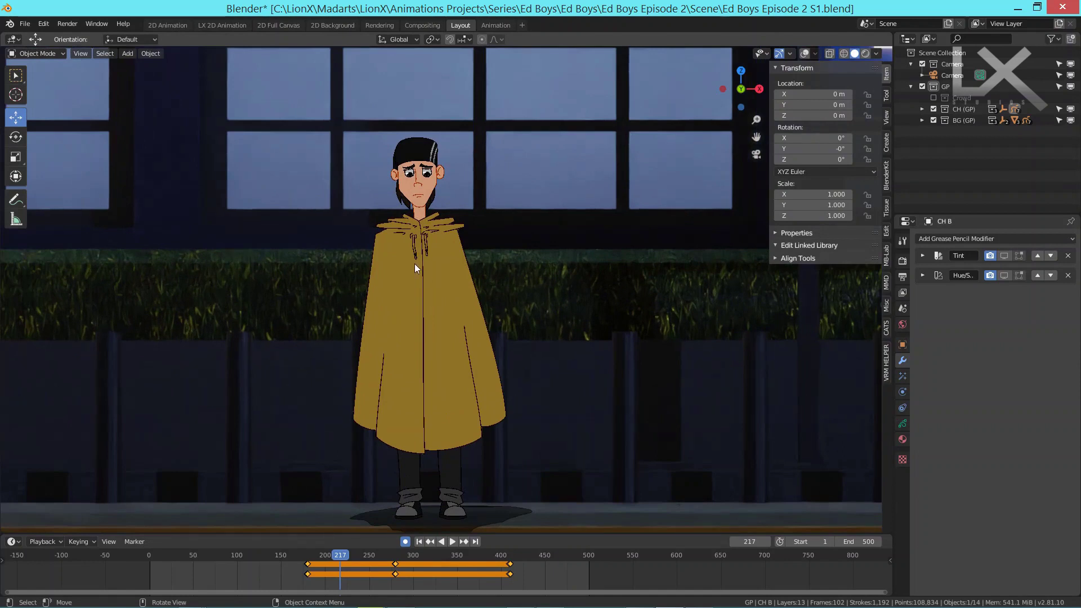
pyautogui.scroll(-4, 449, 413)
pyautogui.scroll(-4, 438, 395)
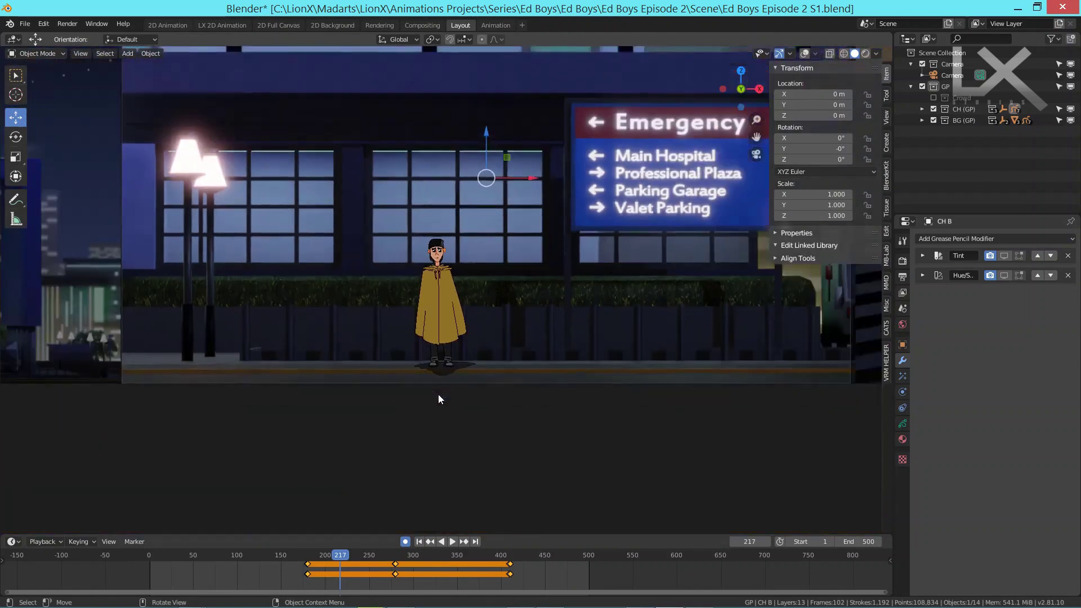
pyautogui.scroll(2, 434, 390)
pyautogui.scroll(2, 526, 341)
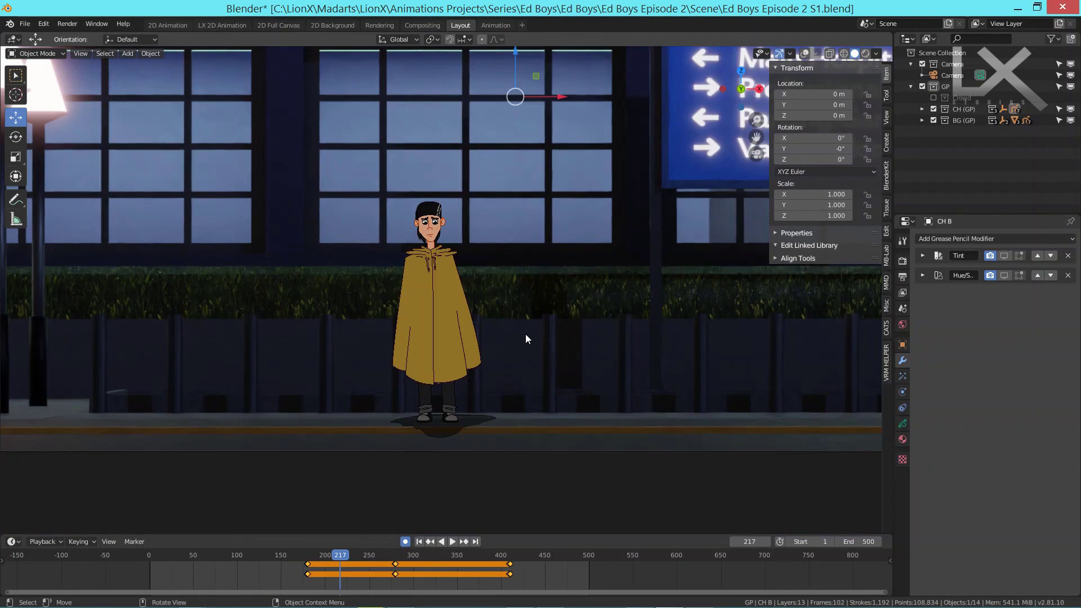
pyautogui.scroll(3, 423, 315)
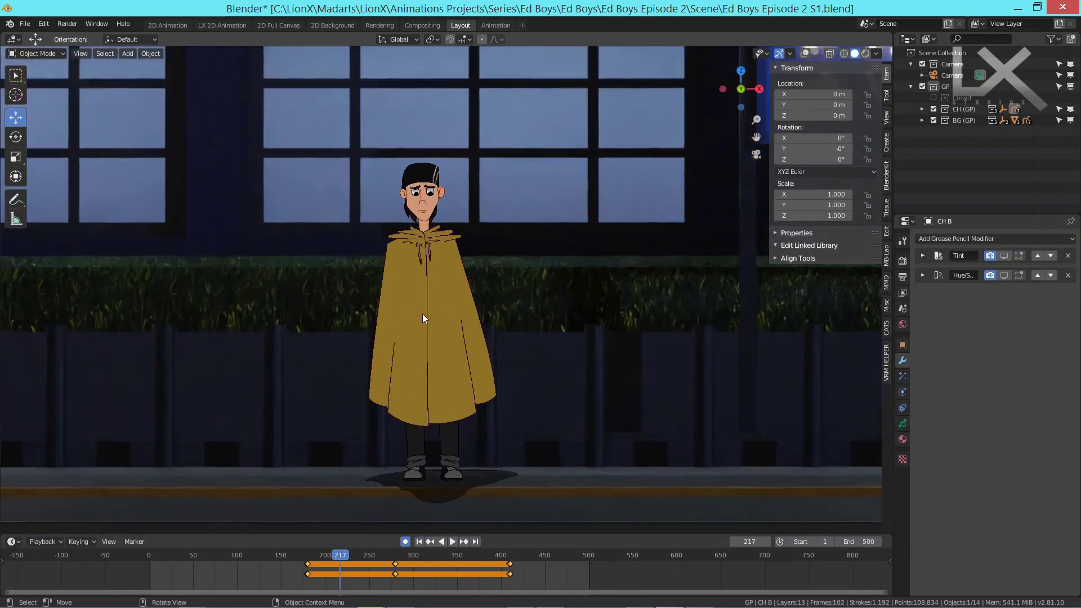
# Step: Look up Tint among the addable Grease Pencil modifiers, re-enable the existing Tint modifier's viewport display and expand its settings
pyautogui.click(955, 239)
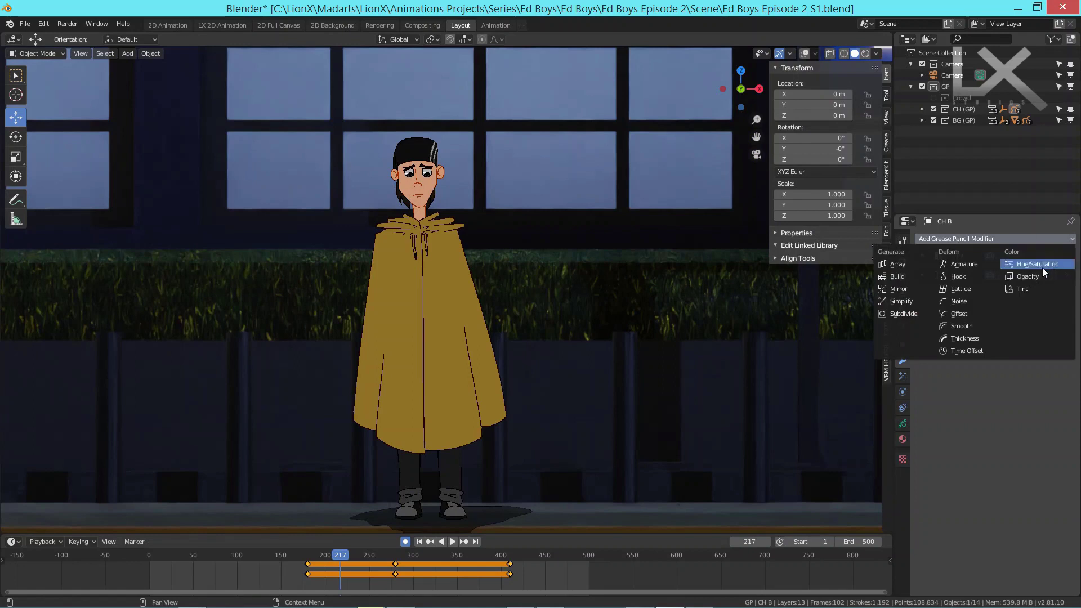
pyautogui.click(1024, 288)
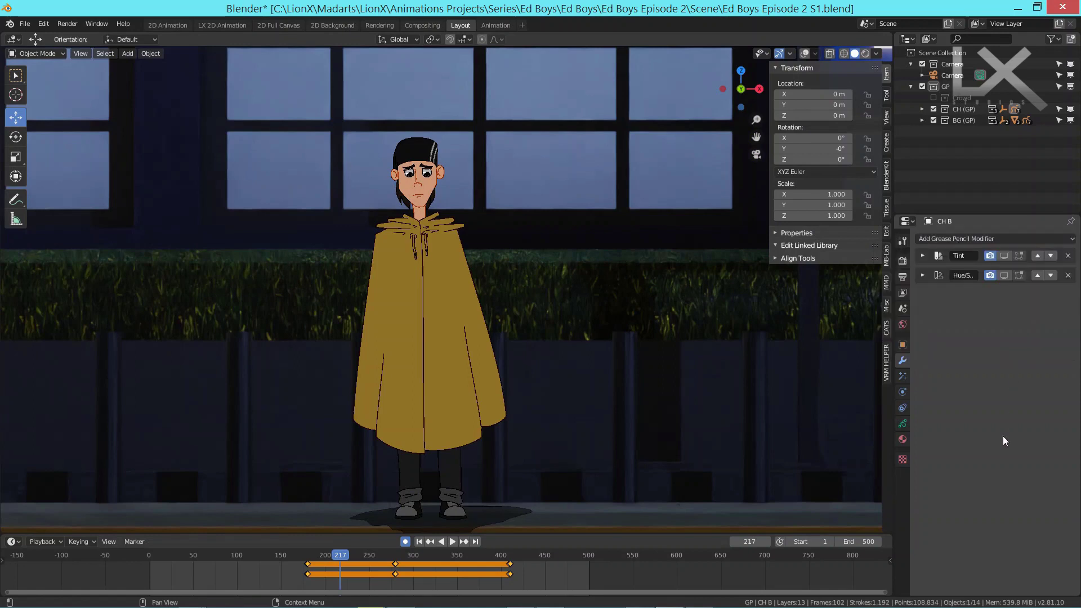
pyautogui.click(1004, 256)
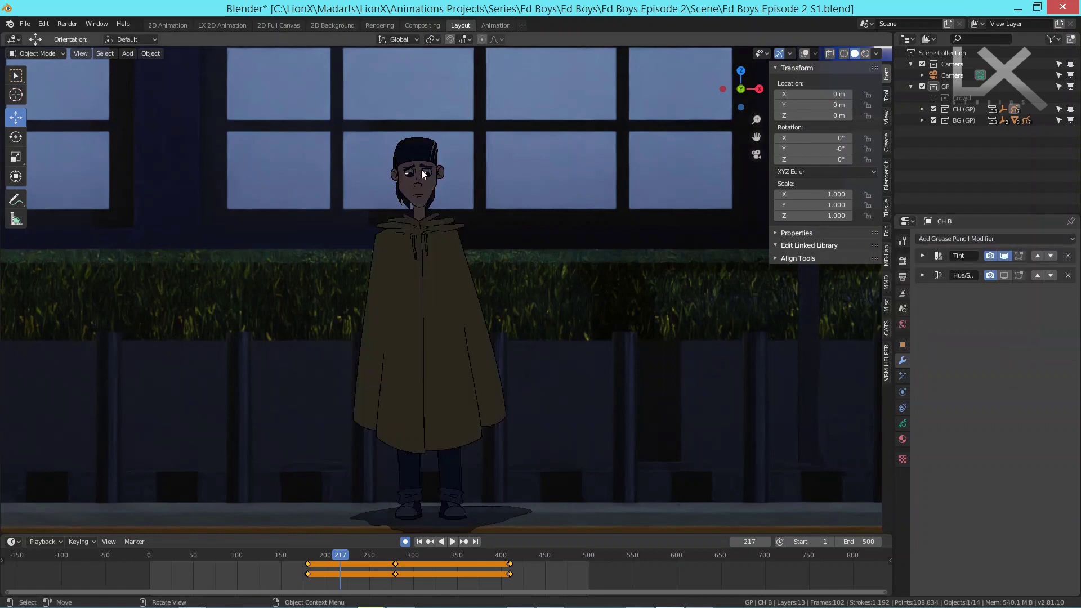
pyautogui.scroll(2, 421, 170)
pyautogui.click(923, 256)
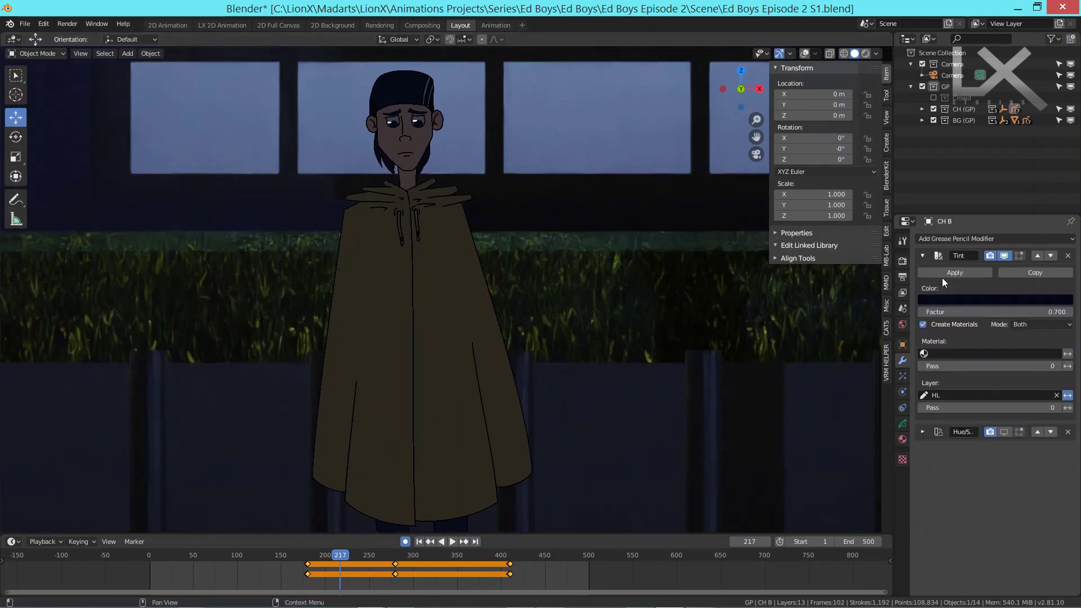
# Step: Try the Tint modifier's factor at 1 and at 0.1 to compare how strongly the character is coloured
pyautogui.click(965, 311)
pyautogui.write('0.7')
pyautogui.press('BackSpace')
pyautogui.press('BackSpace')
pyautogui.press('BackSpace')
pyautogui.write('1')
pyautogui.press('Return')
pyautogui.click(960, 311)
pyautogui.write('0.1')
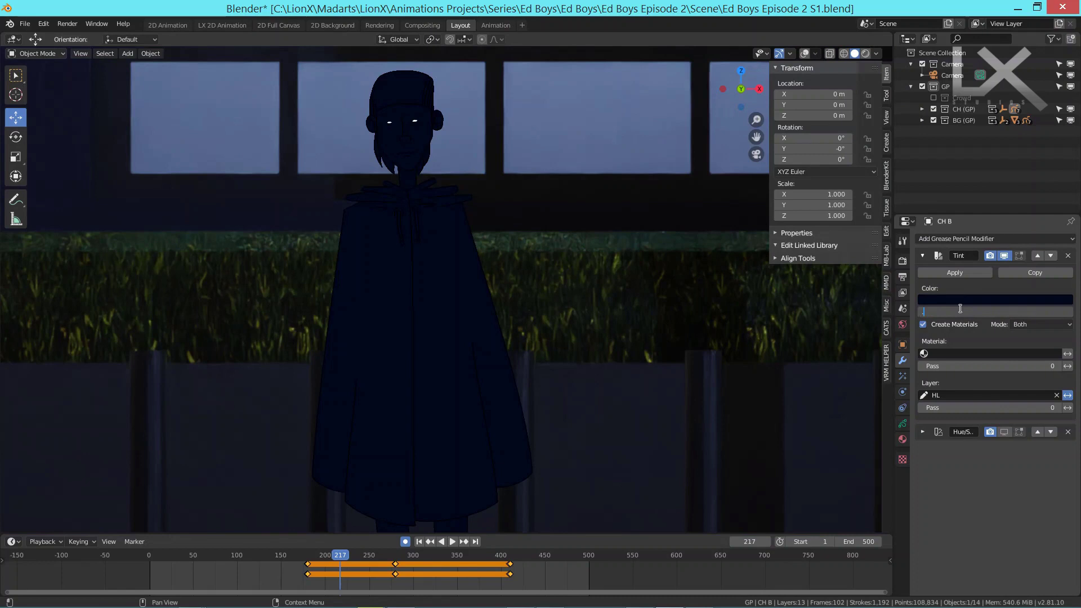
pyautogui.press('Return')
# Step: Set the Tint modifier's factor to 0.7 and check the tinted character against the background
pyautogui.click(1033, 313)
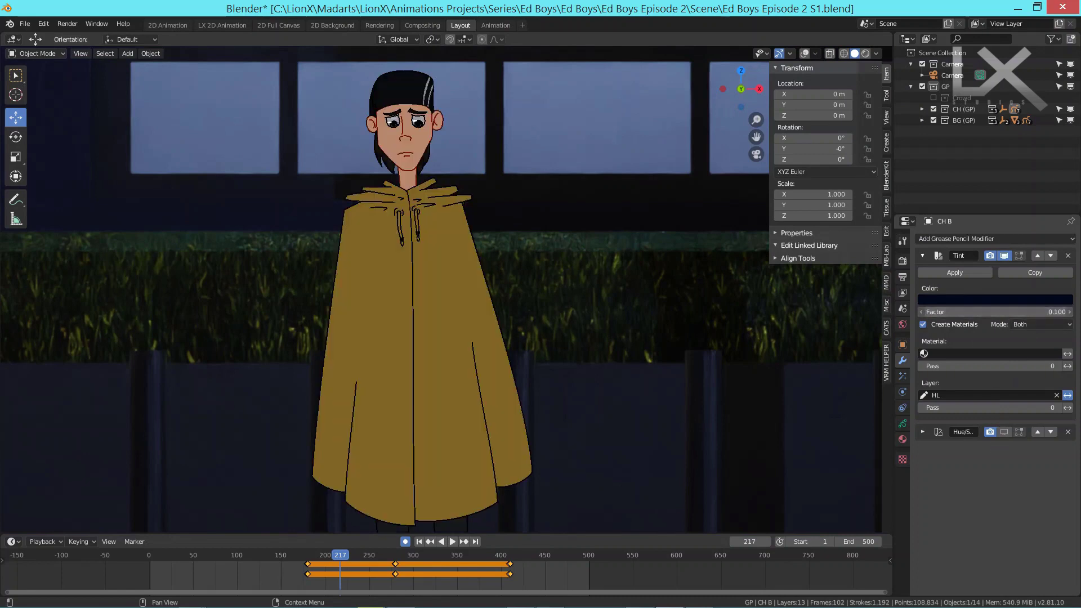
pyautogui.press('BackSpace')
pyautogui.write('0.7')
pyautogui.press('Return')
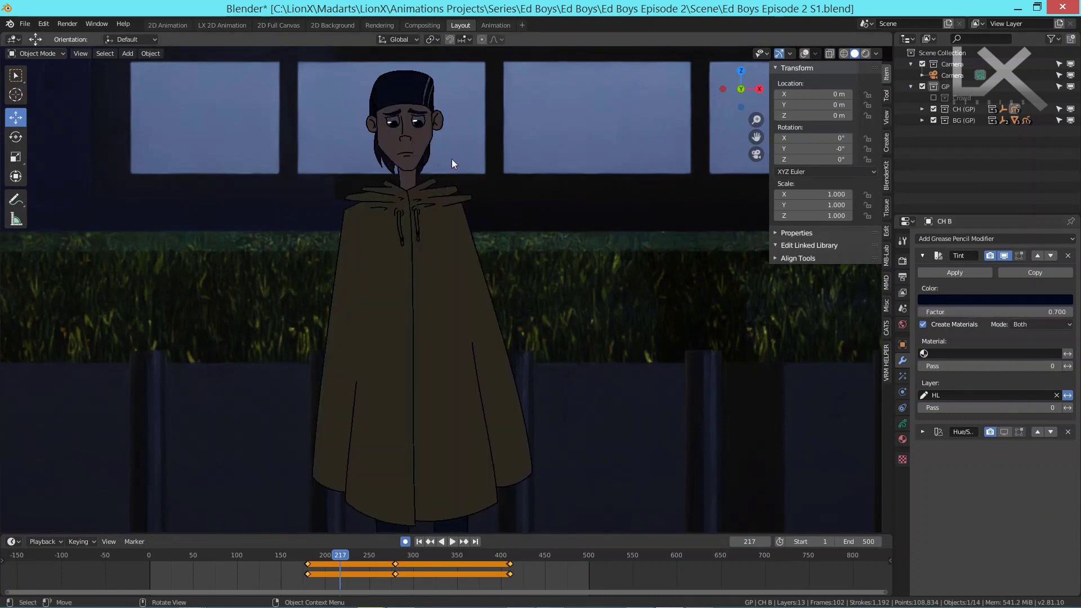
pyautogui.scroll(5, 373, 227)
pyautogui.scroll(-7, 377, 236)
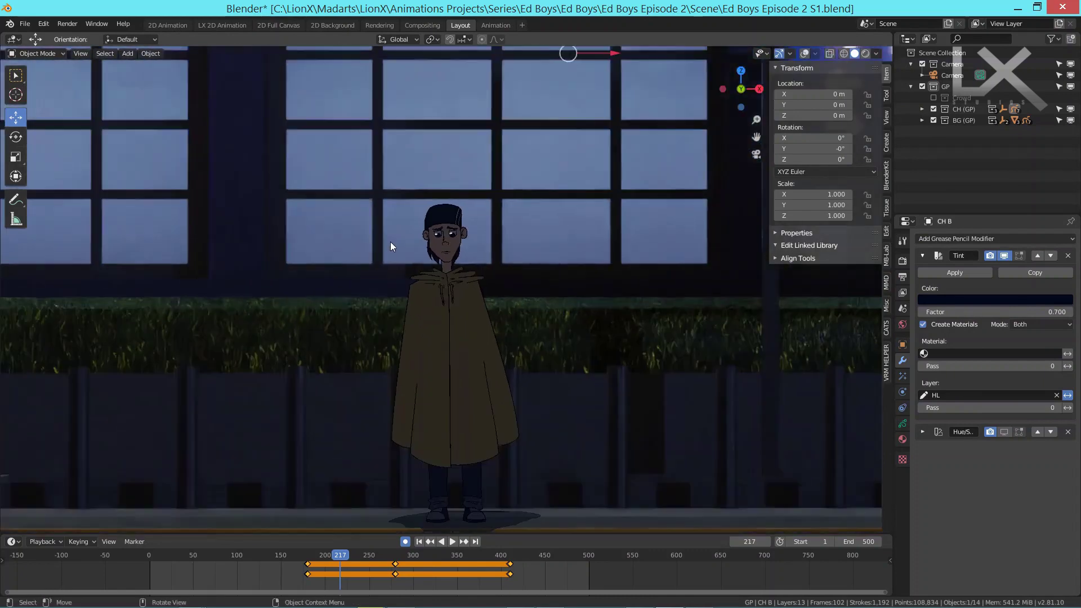
# Step: Compare the character's face with the Tint modifier's viewport display off and on, leaving it on
pyautogui.scroll(7, 438, 306)
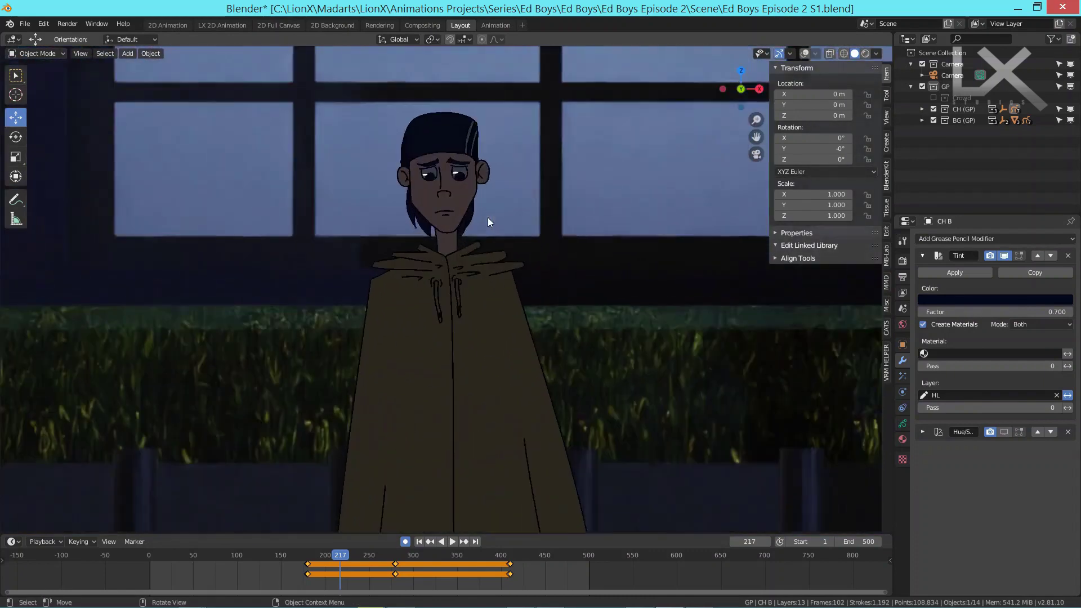
pyautogui.scroll(6, 469, 302)
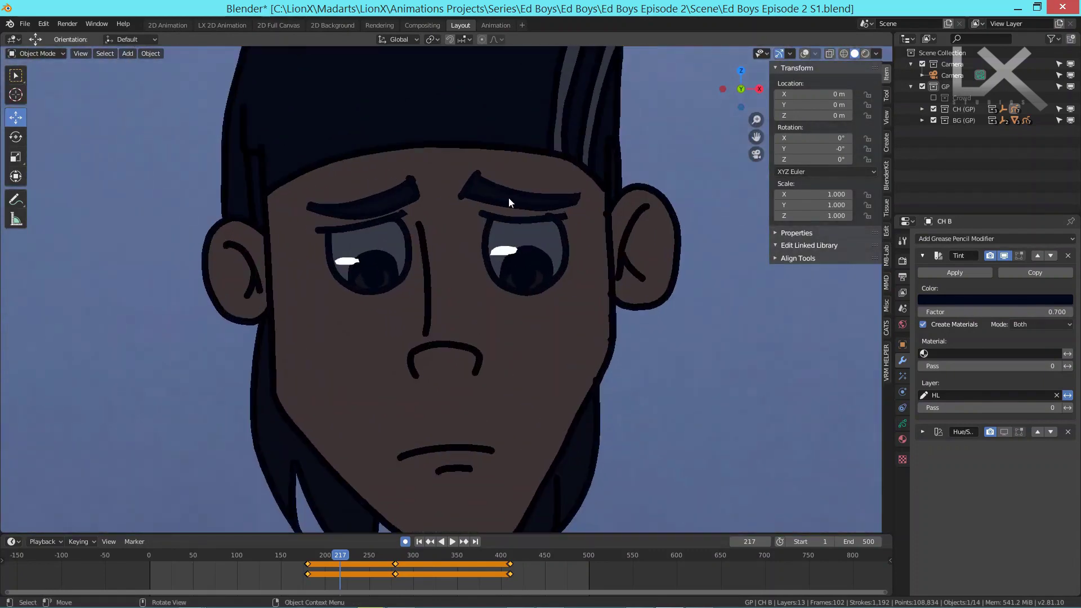
pyautogui.click(1005, 255)
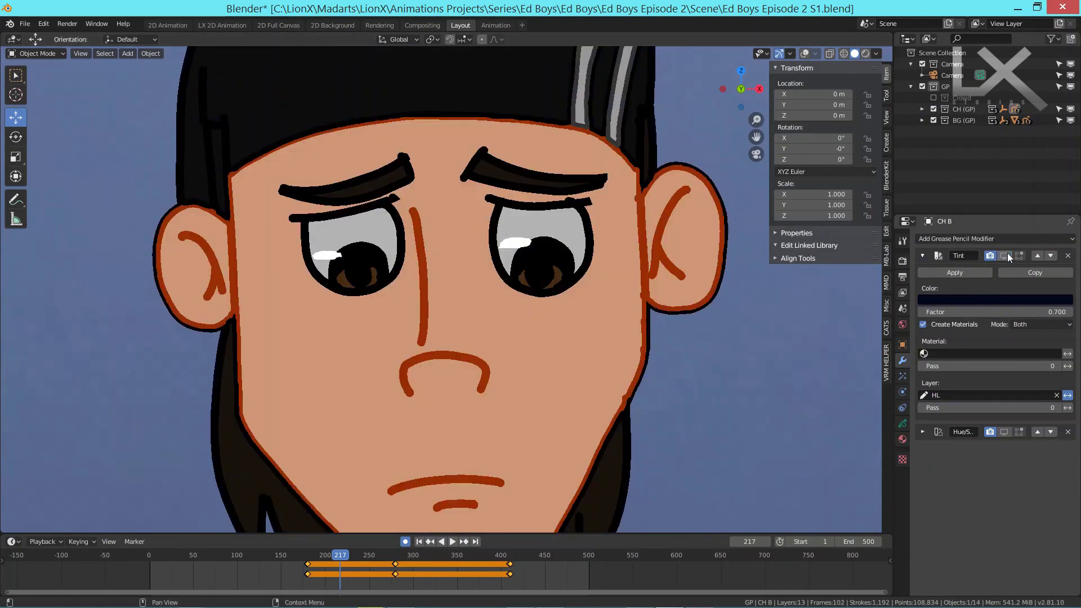
pyautogui.click(1005, 255)
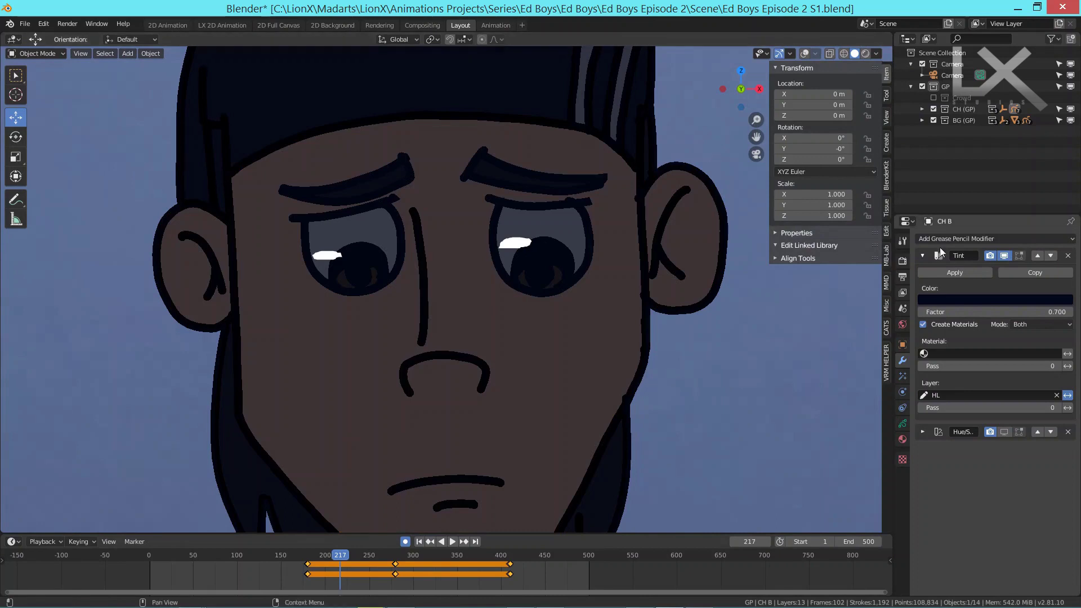
pyautogui.click(1005, 255)
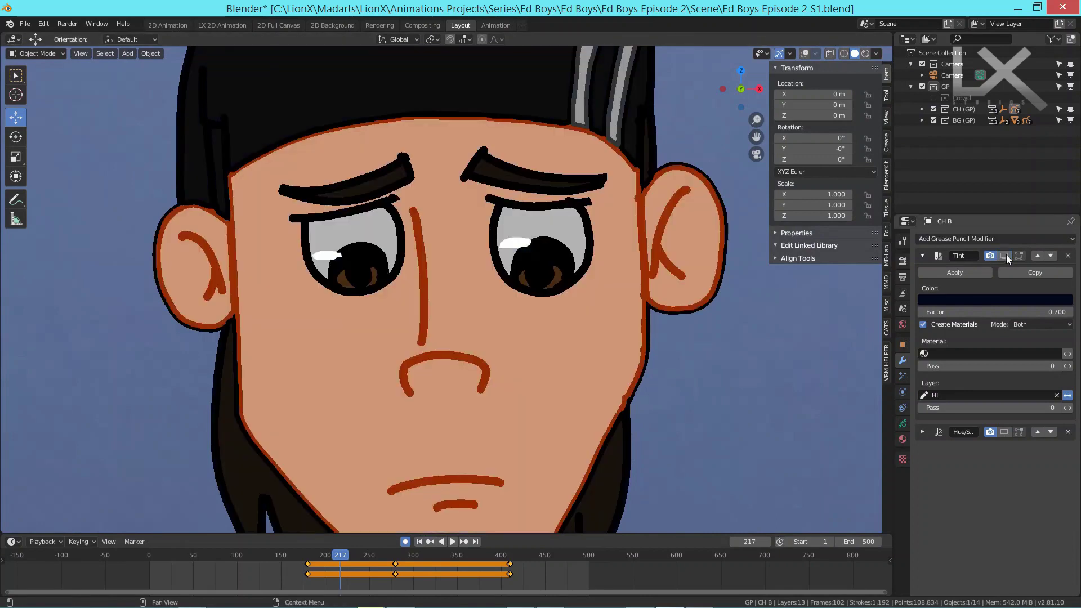
pyautogui.click(1005, 255)
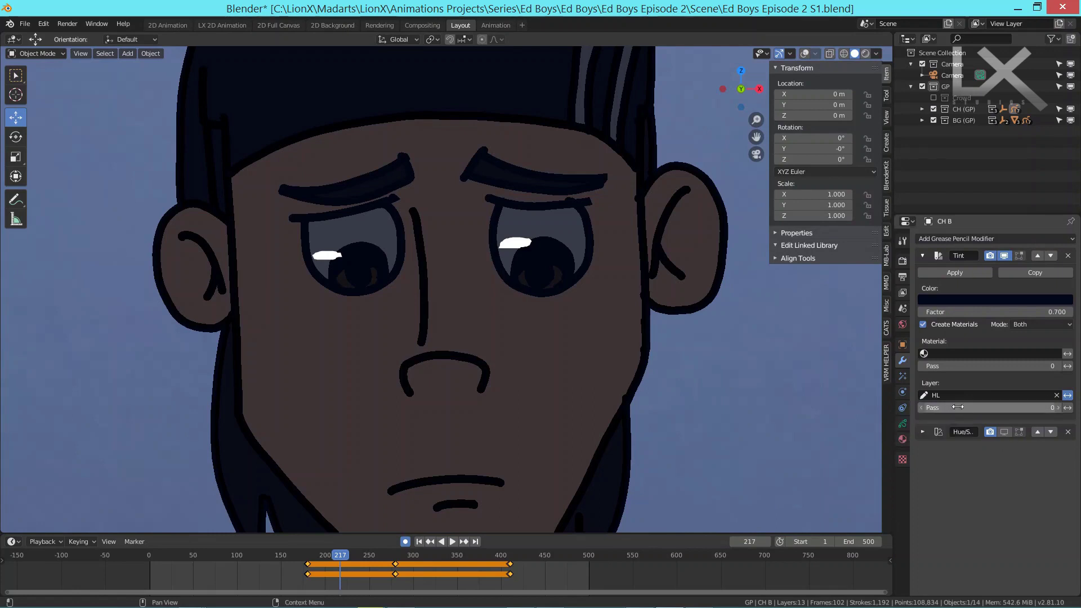
# Step: Select the HL layer among the character's Grease Pencil layers and toggle its visibility to identify the eye highlights
pyautogui.click(903, 424)
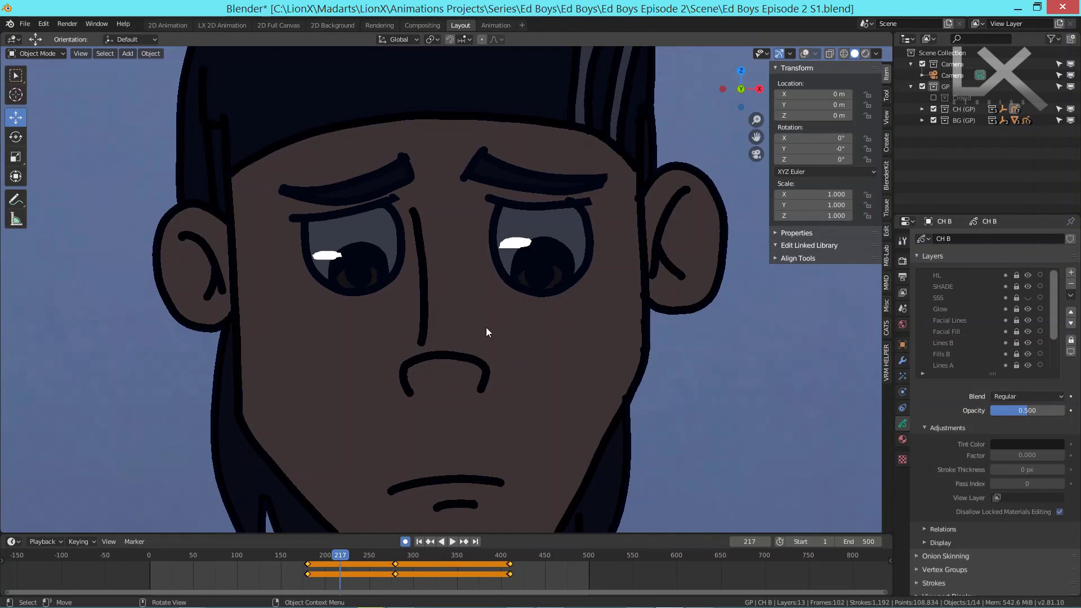
pyautogui.click(953, 277)
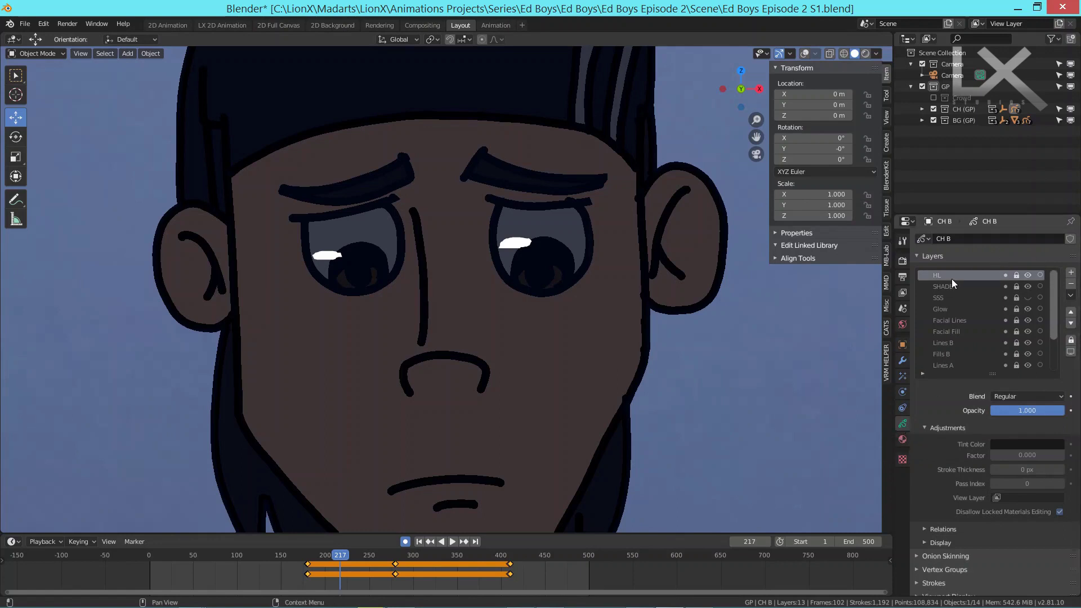
pyautogui.click(1027, 275)
pyautogui.click(1028, 275)
# Step: Select the 1 HL material and toggle its visibility to check which strokes use it
pyautogui.click(902, 440)
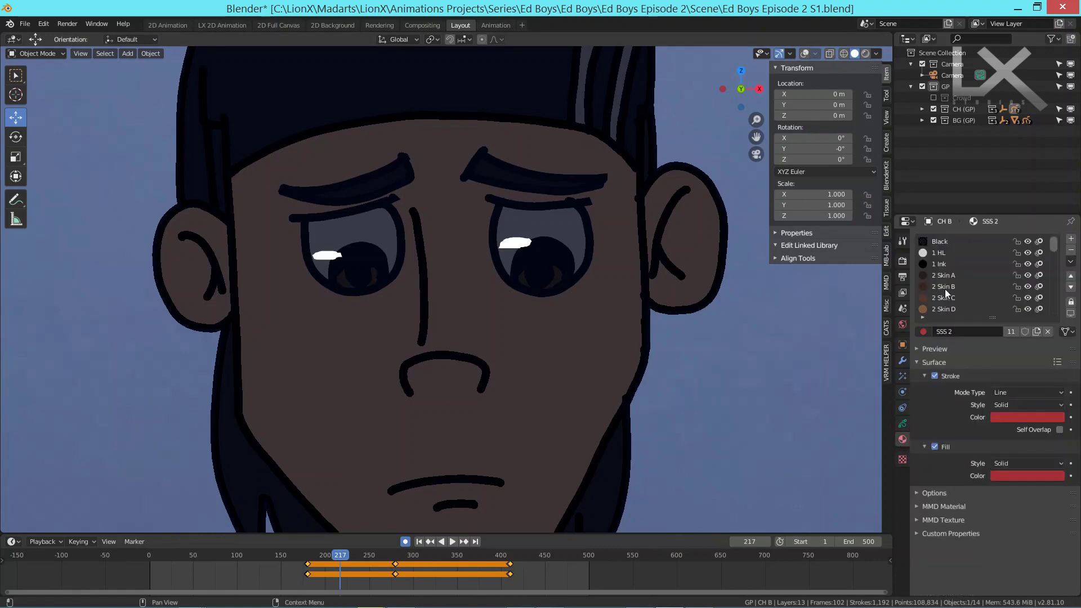
pyautogui.click(931, 254)
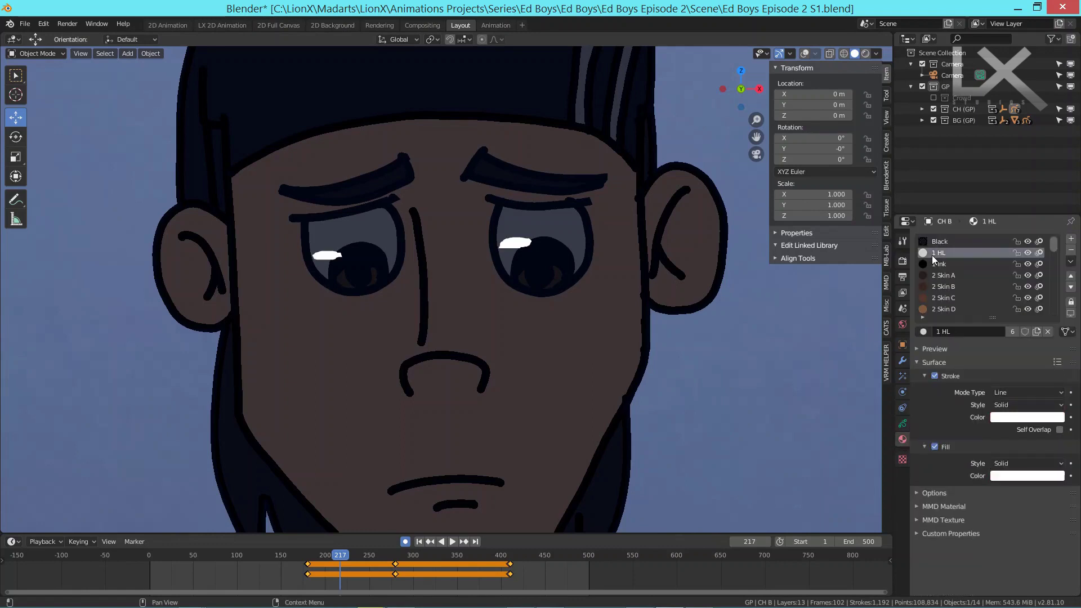
pyautogui.click(1028, 252)
pyautogui.click(1028, 252)
# Step: Compare the Tint modifier's result with the HL layer filter not inverted and inverted, leaving the inversion on
pyautogui.click(902, 361)
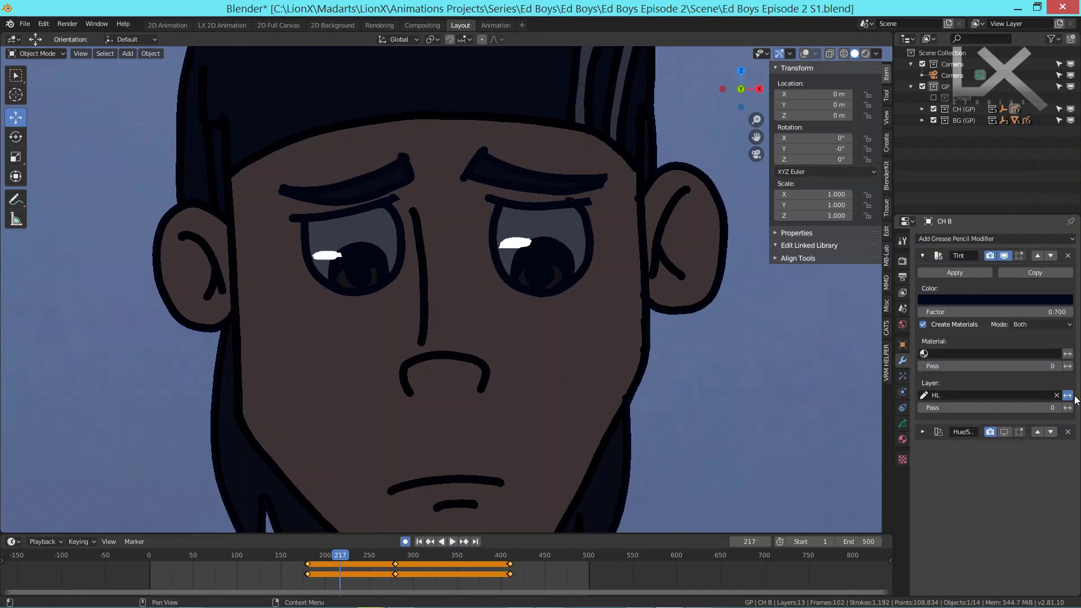
pyautogui.click(1067, 396)
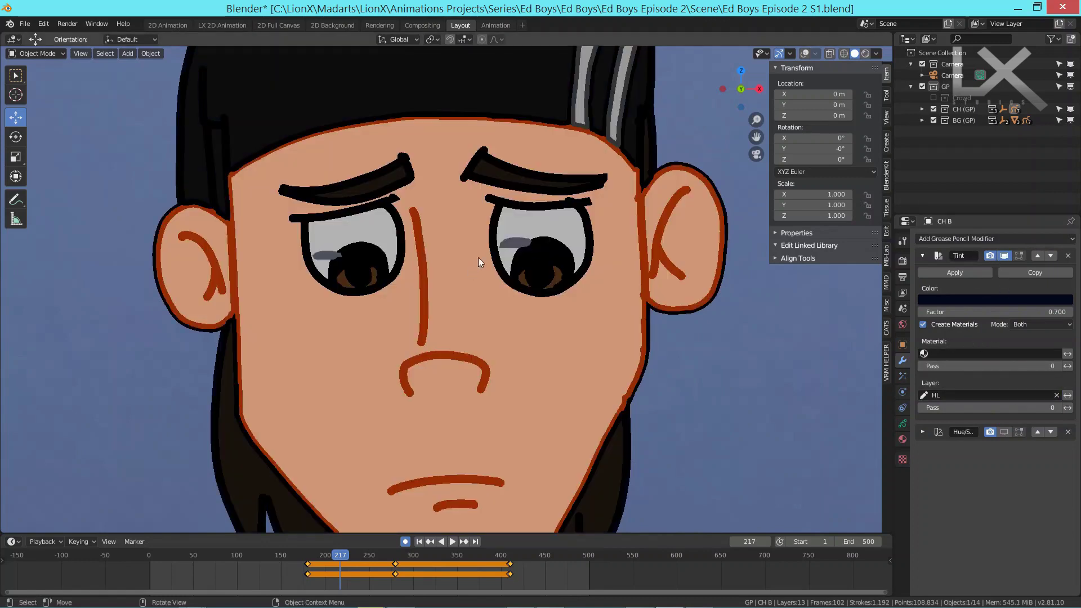
pyautogui.scroll(1, 478, 258)
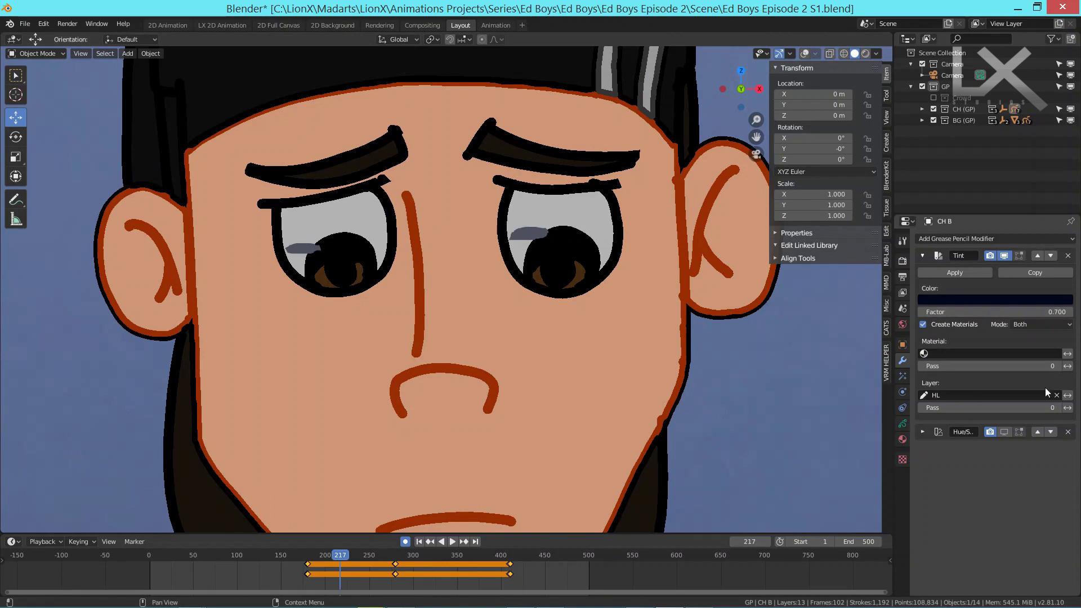
pyautogui.click(1068, 396)
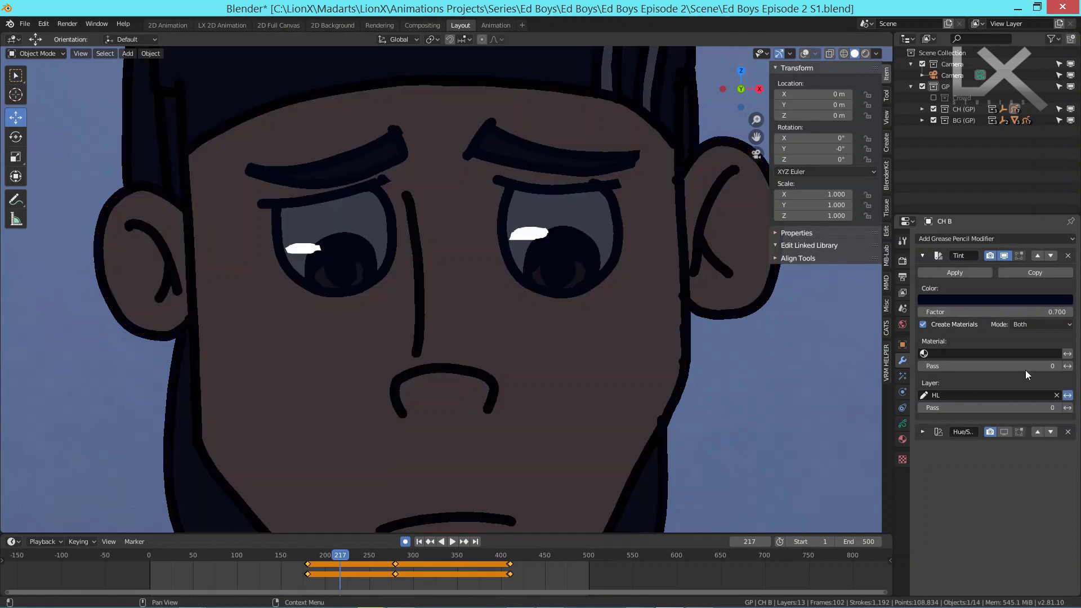
# Step: Examine the whole tinted character against the background, collapse the Tint modifier's settings and look over the addable modifiers
pyautogui.scroll(-2, 451, 225)
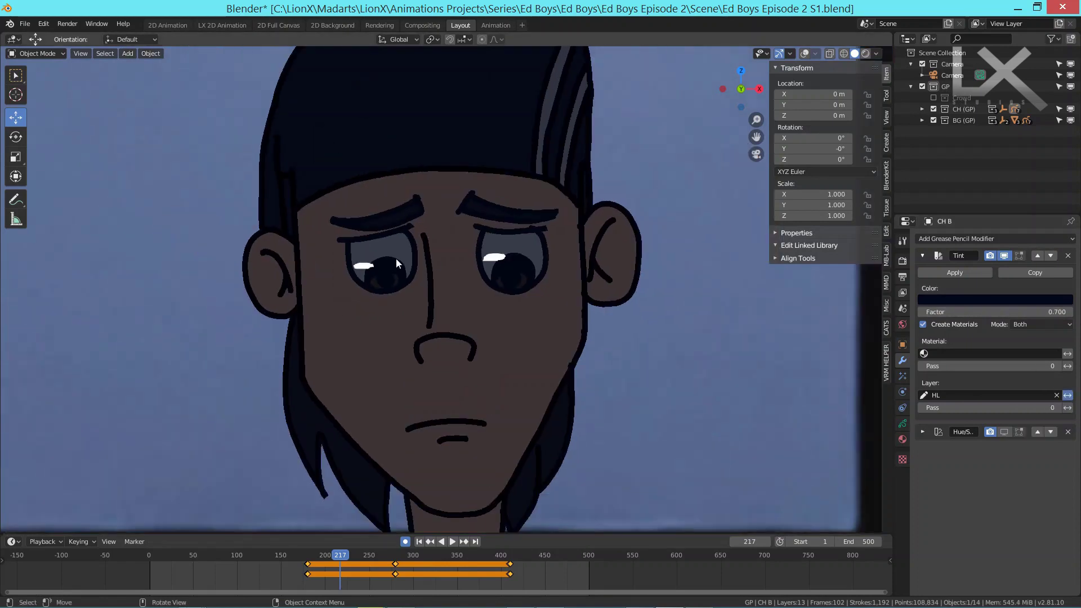
pyautogui.scroll(-4, 400, 259)
pyautogui.scroll(-2, 398, 248)
pyautogui.scroll(-2, 448, 309)
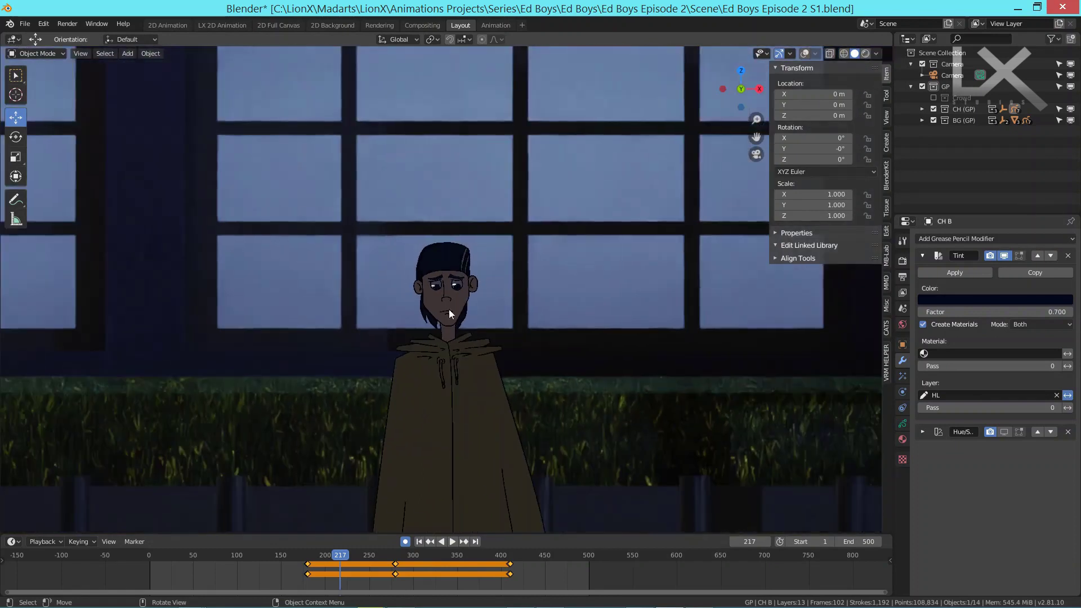
pyautogui.scroll(-2, 494, 261)
pyautogui.scroll(-1, 457, 260)
pyautogui.scroll(-1, 449, 268)
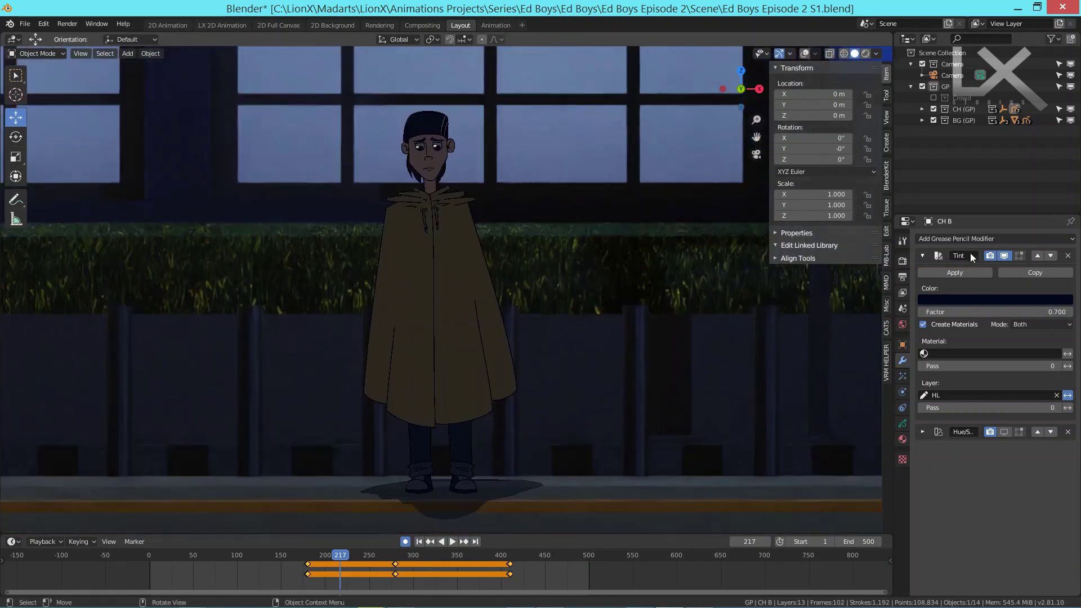
pyautogui.click(923, 255)
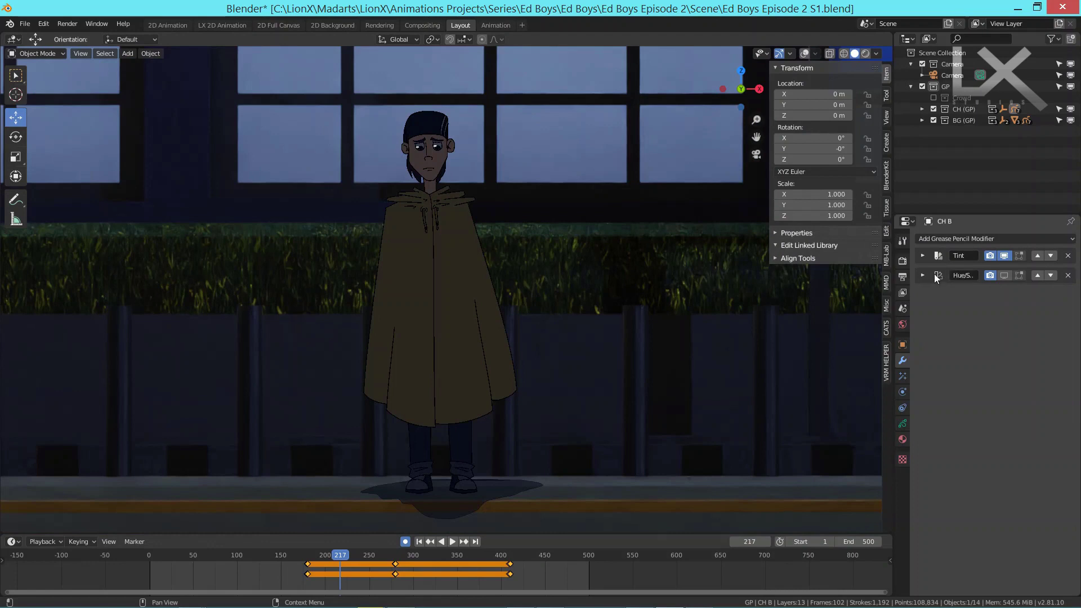
pyautogui.click(1026, 235)
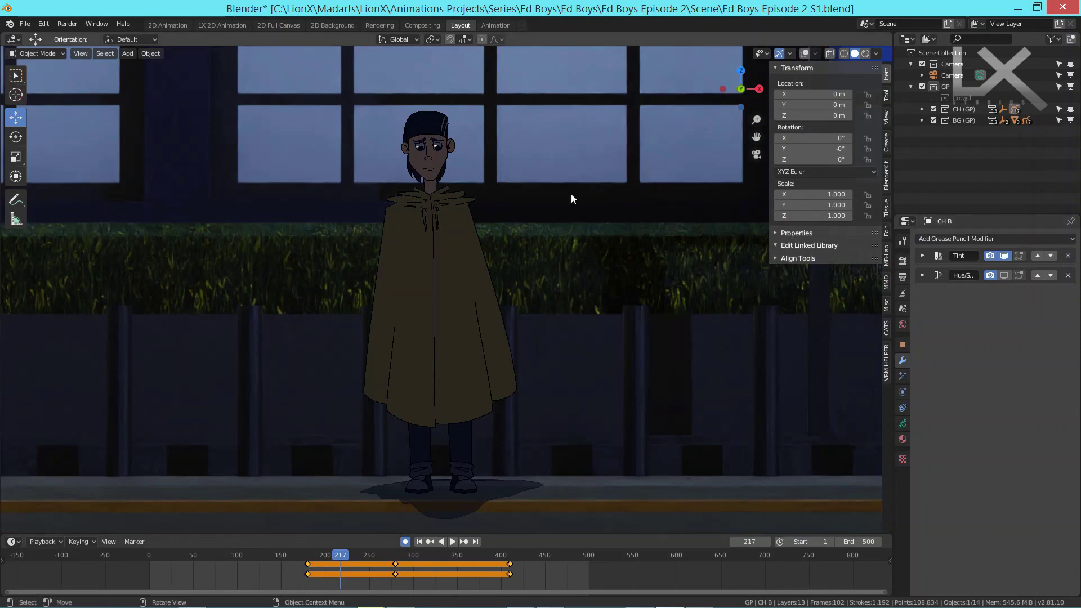
# Step: Add a Wave Distortion visual effect to the character
pyautogui.click(902, 377)
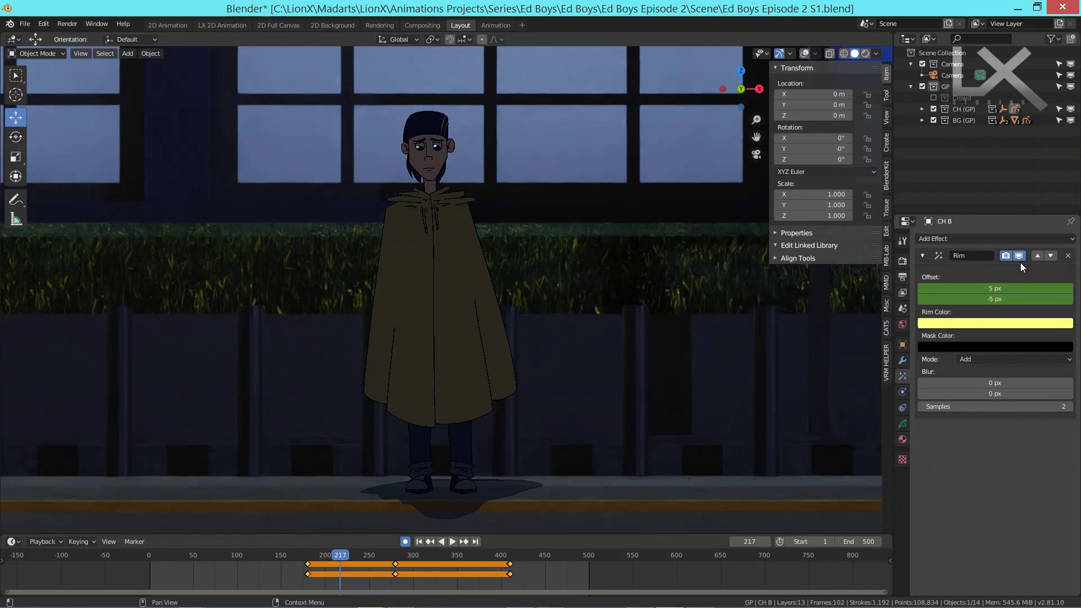
pyautogui.click(1025, 238)
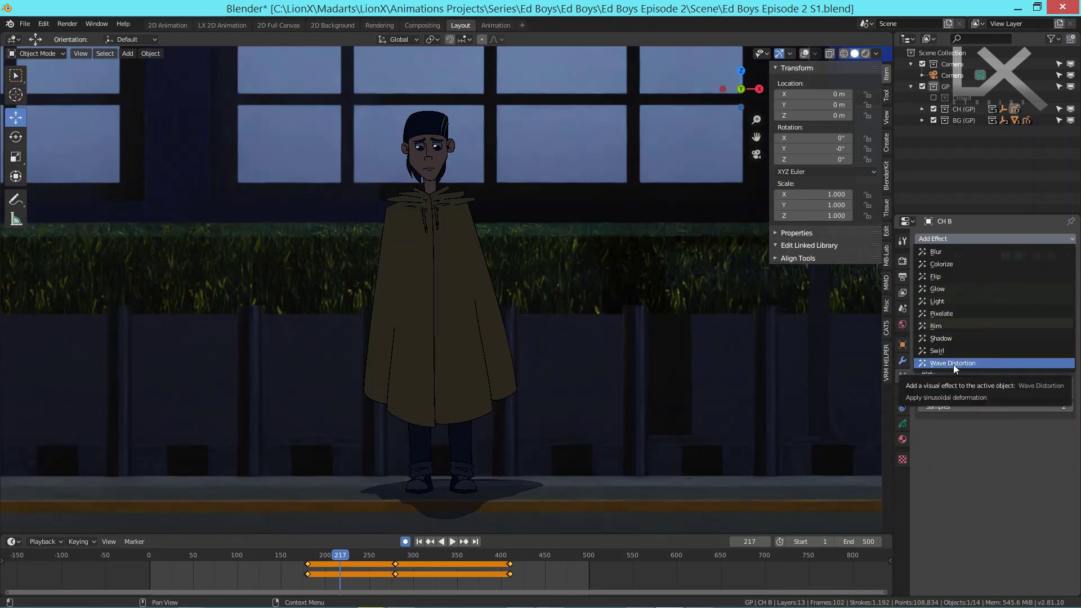
pyautogui.press('Return')
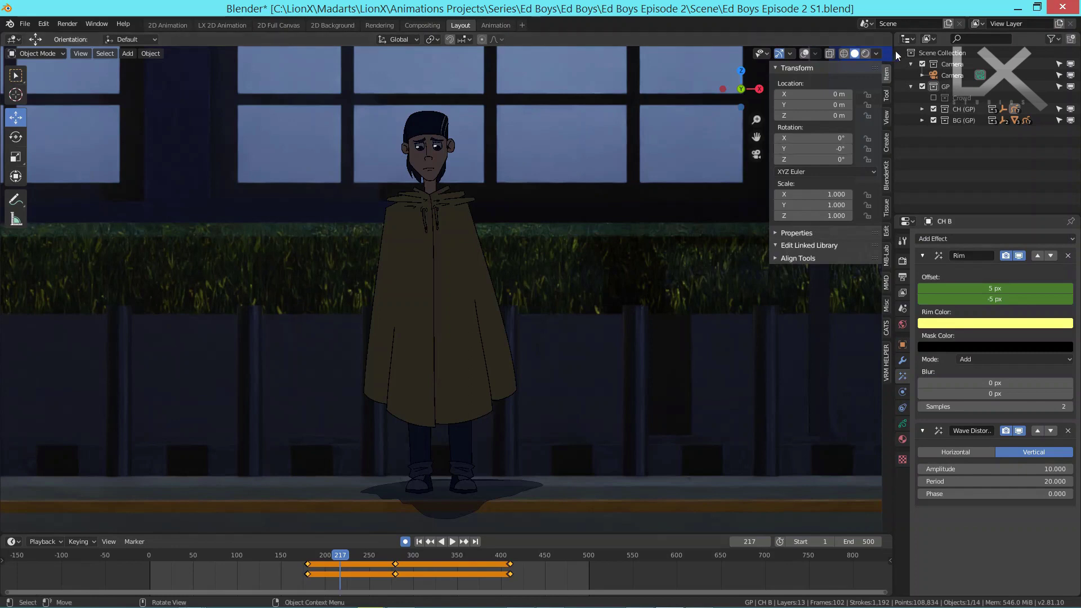
# Step: Compare the Wave Distortion effect in rendered and solid viewport shading, and remove the effect
pyautogui.click(863, 53)
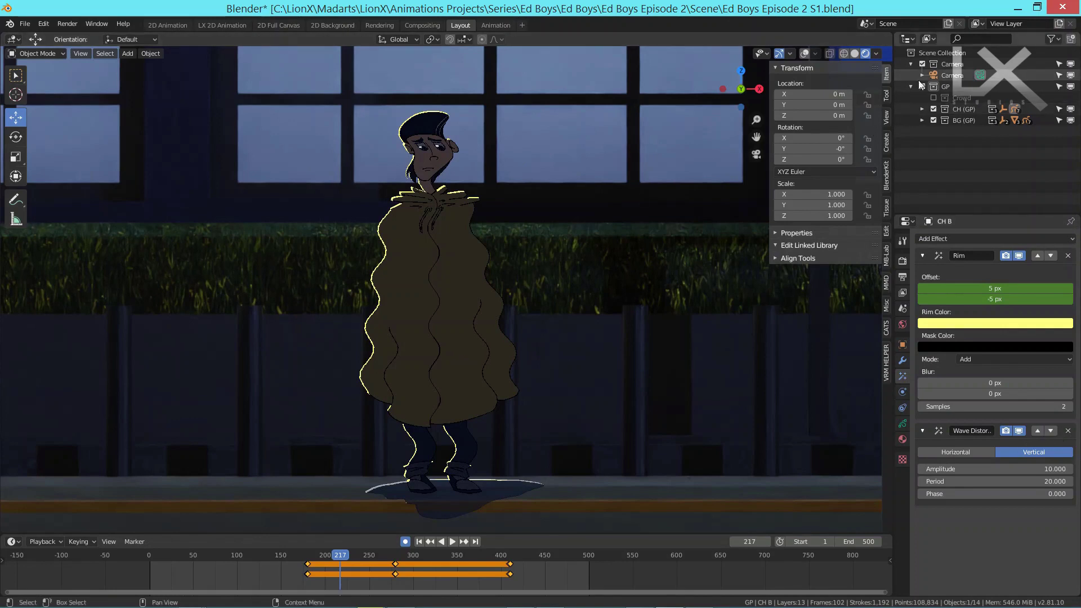
pyautogui.click(853, 53)
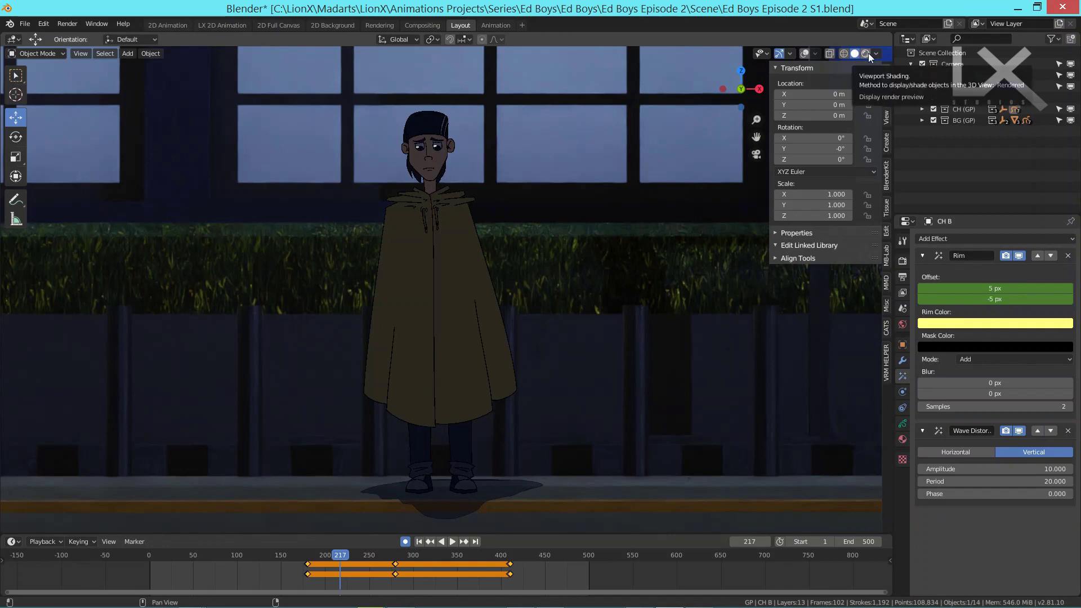
pyautogui.click(868, 53)
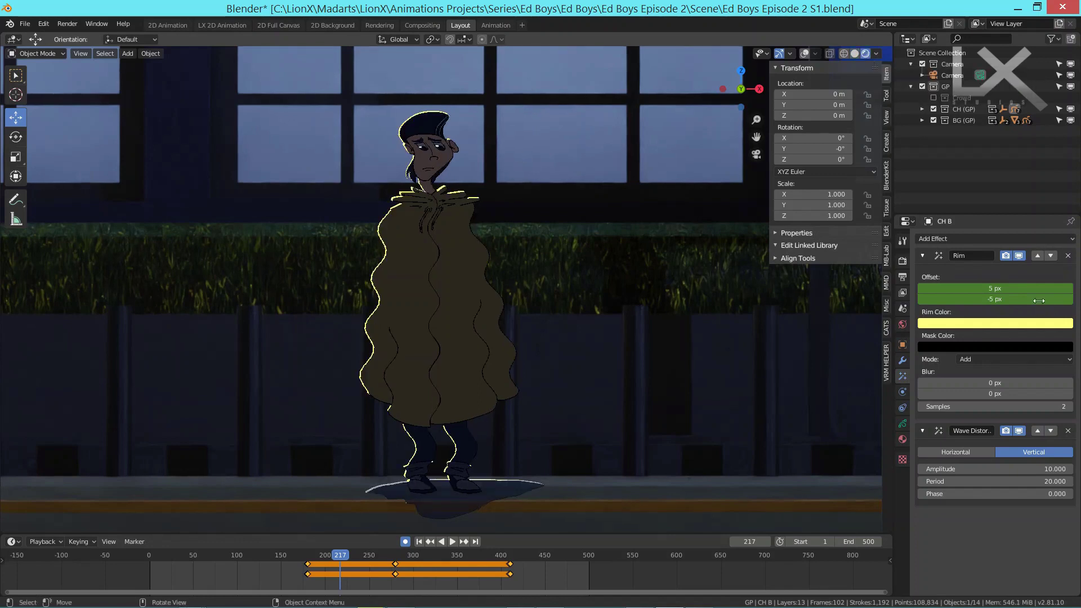
pyautogui.click(854, 54)
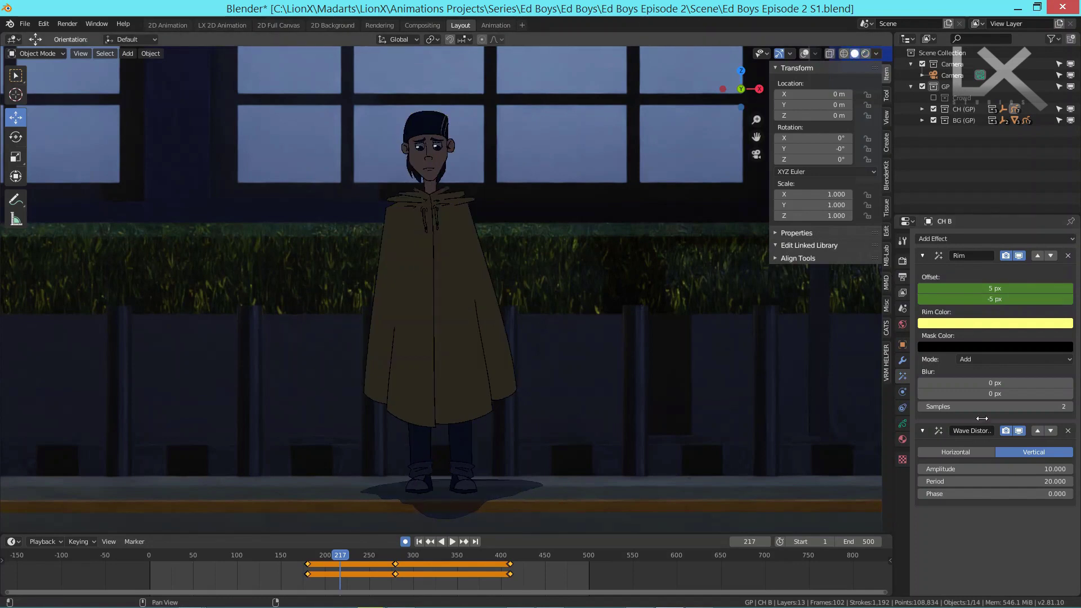
pyautogui.click(1068, 431)
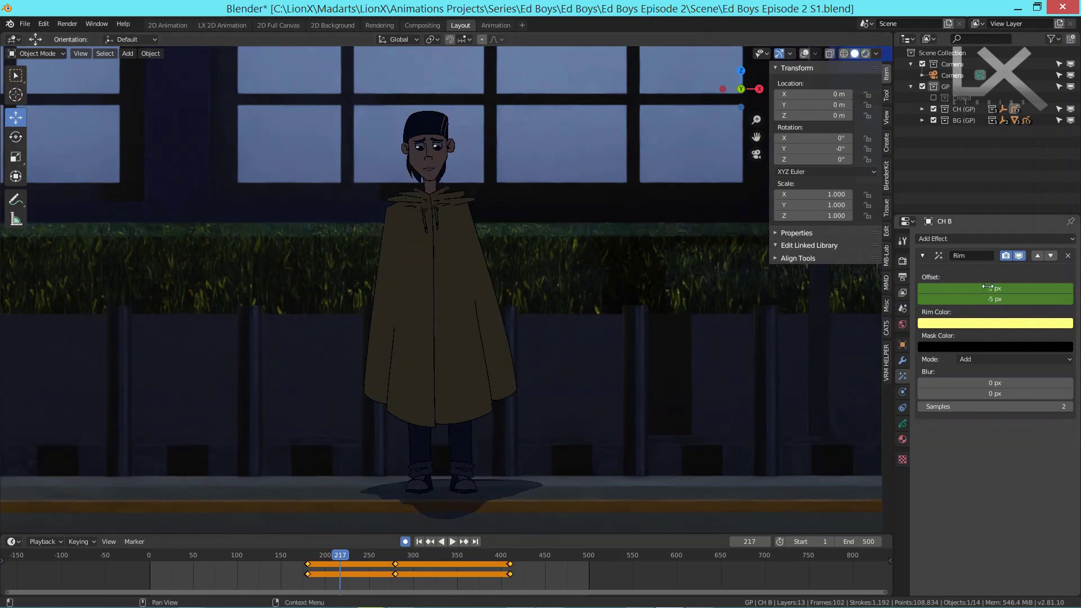
# Step: Display the scene in rendered shading and examine the Rim effect from the character's head down to the ground shadow
pyautogui.click(866, 53)
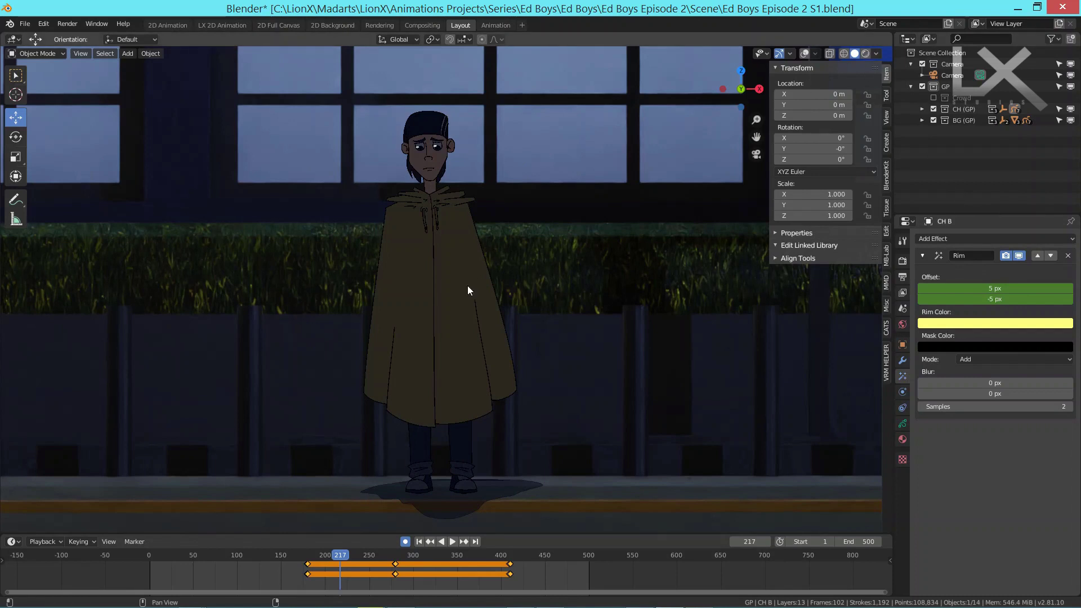
pyautogui.scroll(5, 438, 293)
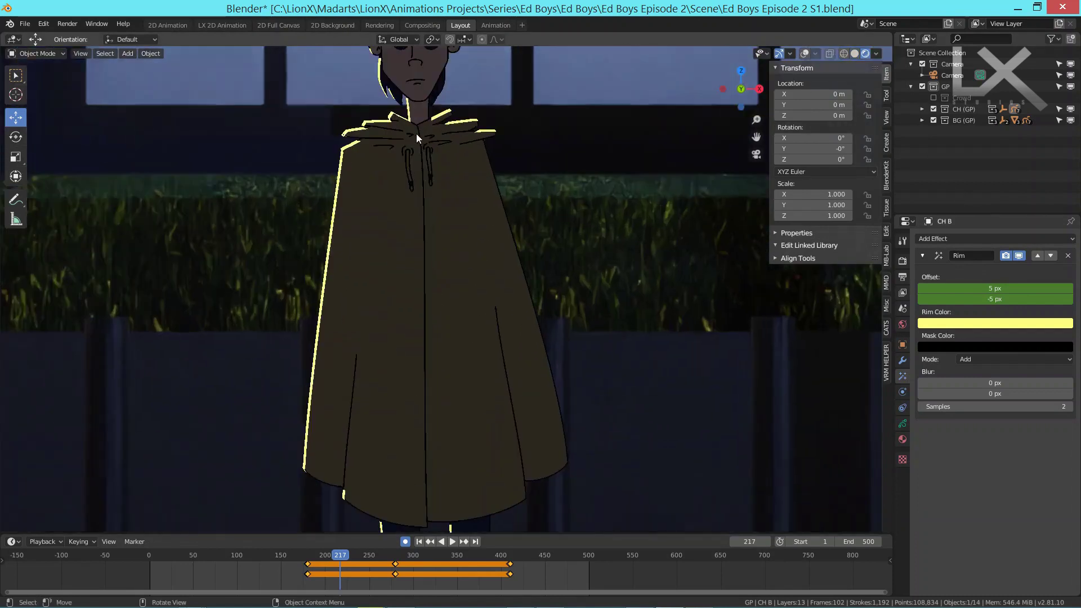
pyautogui.scroll(-6, 526, 309)
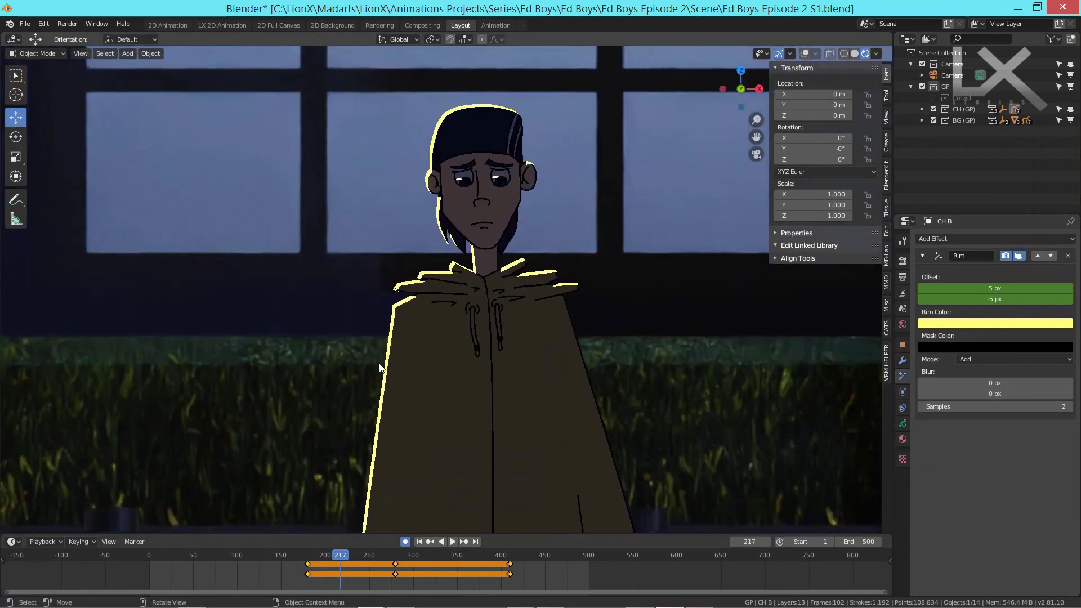
pyautogui.scroll(-2, 515, 449)
pyautogui.keyDown('shift'); pyautogui.moveTo(496, 291); pyautogui.dragTo(535, 59, button='middle'); pyautogui.keyUp('shift')
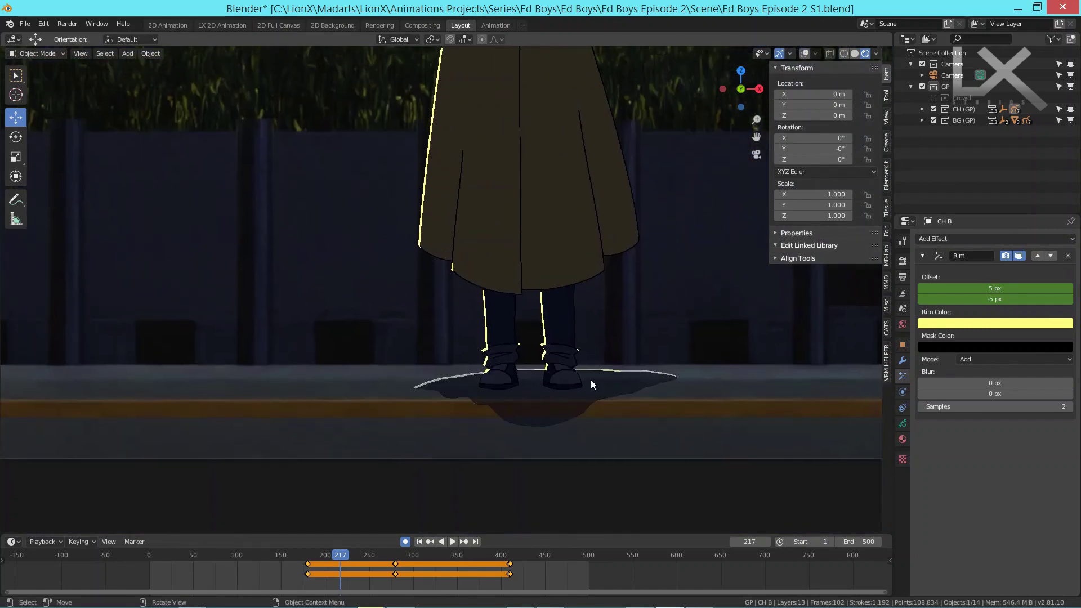
pyautogui.scroll(3, 745, 384)
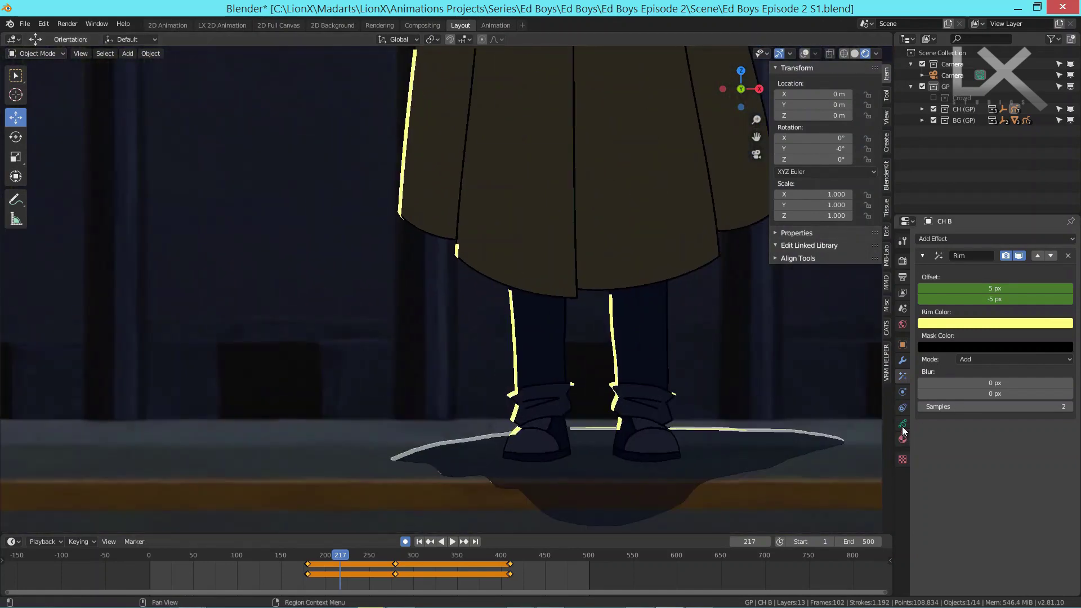
# Step: Select the character's SH layer, try unlocking it and hiding it, and undo both changes
pyautogui.click(902, 425)
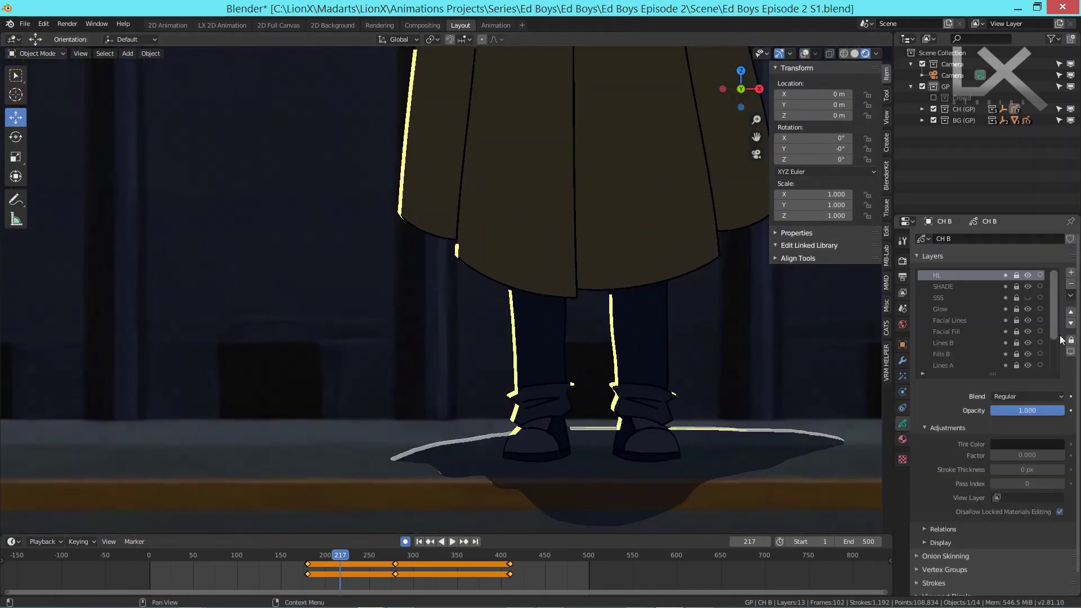
pyautogui.scroll(-4, 1061, 344)
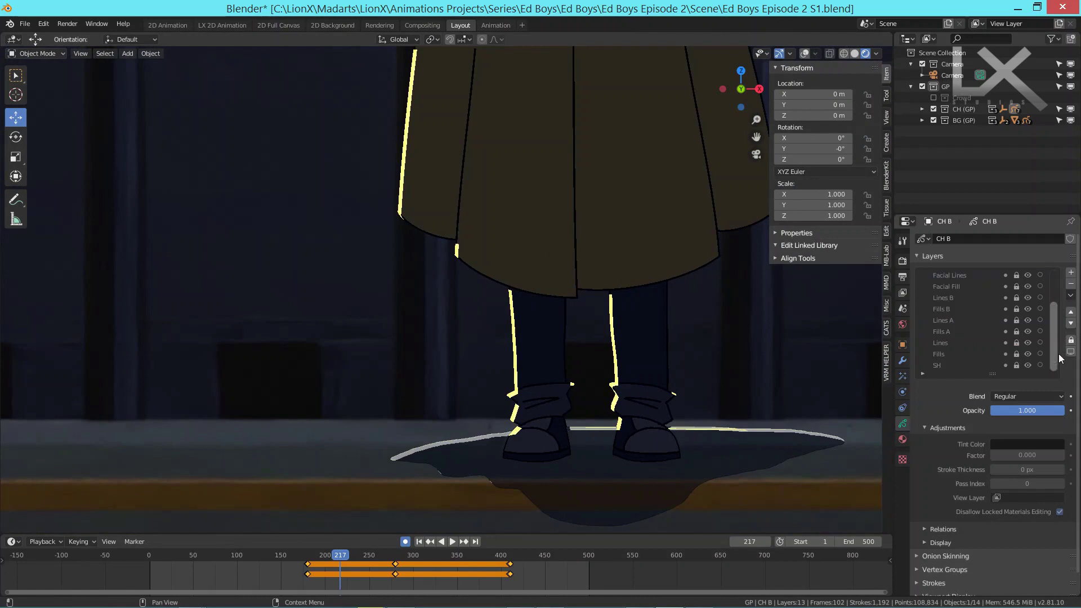
pyautogui.click(941, 369)
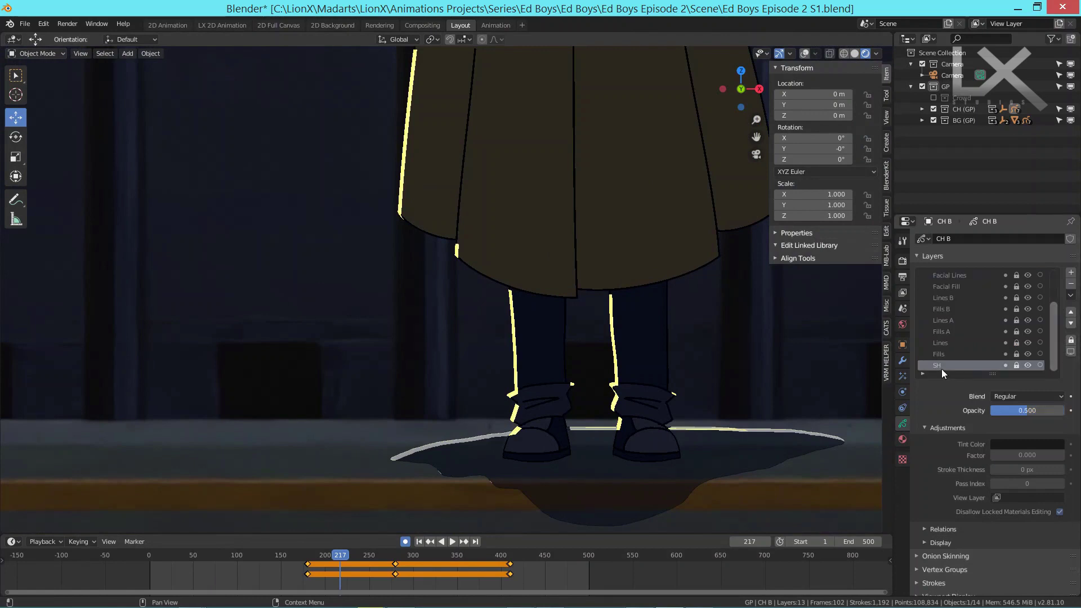
pyautogui.click(1016, 365)
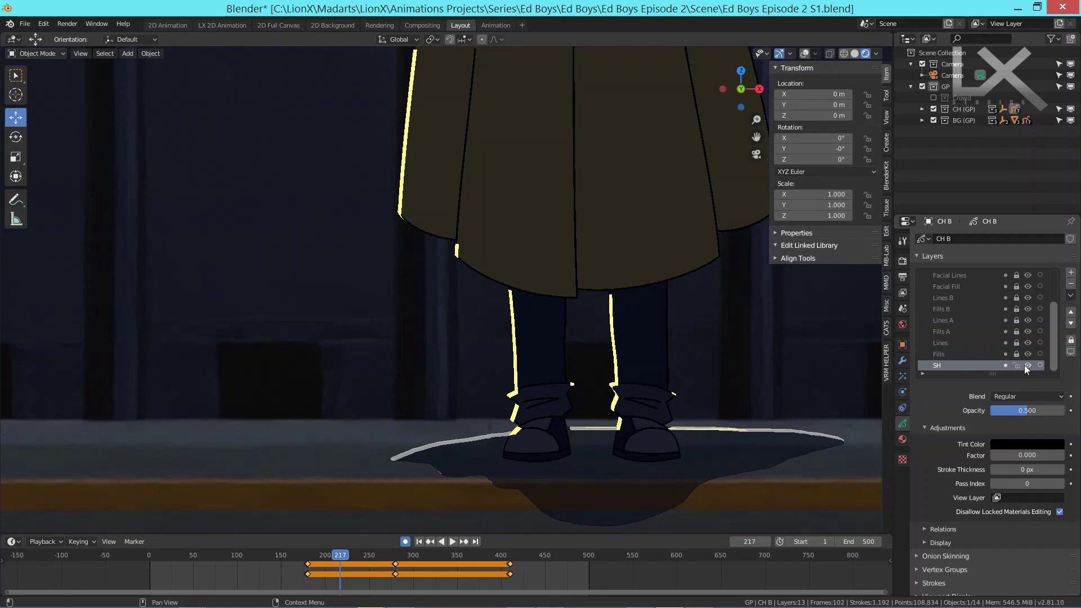
pyautogui.hotkey('ctrl', 'z')
pyautogui.click(1027, 366)
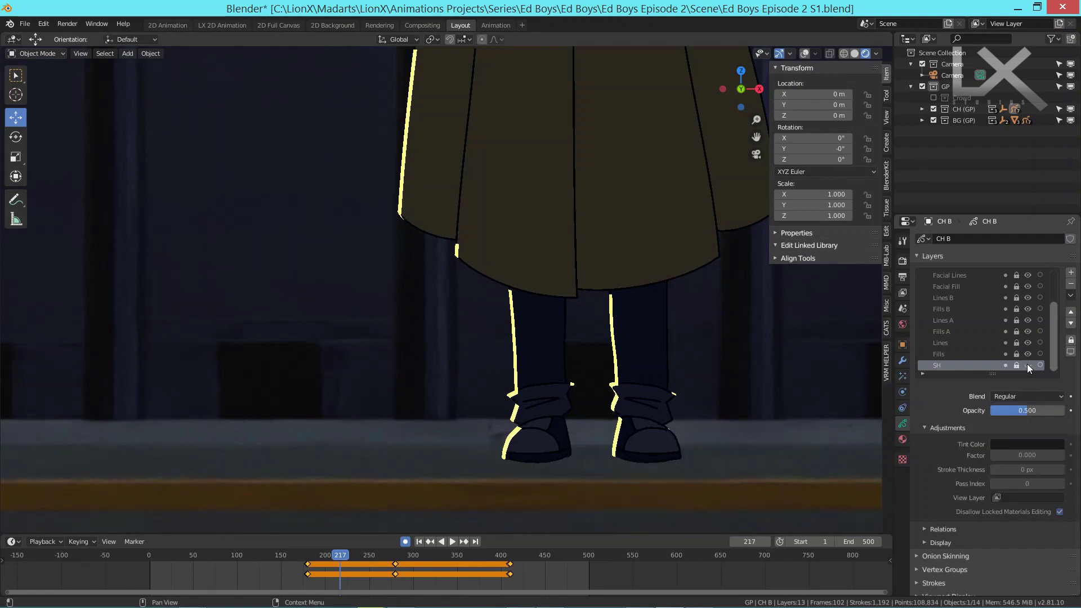
pyautogui.hotkey('ctrl', 'z')
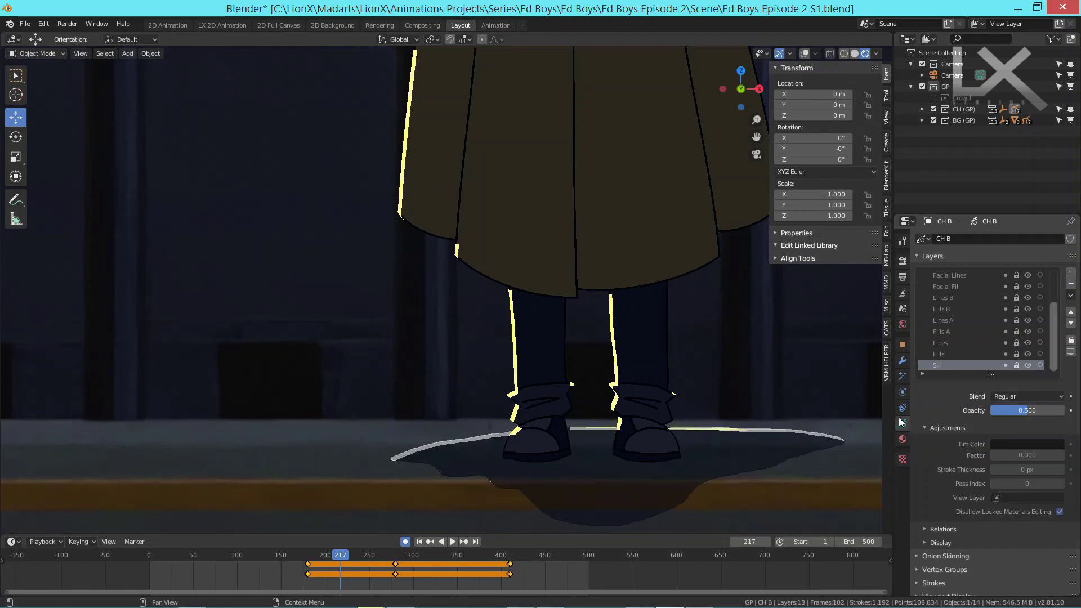
# Step: Examine how the Rim effect outlines the ground shadow beneath the character's feet
pyautogui.click(902, 377)
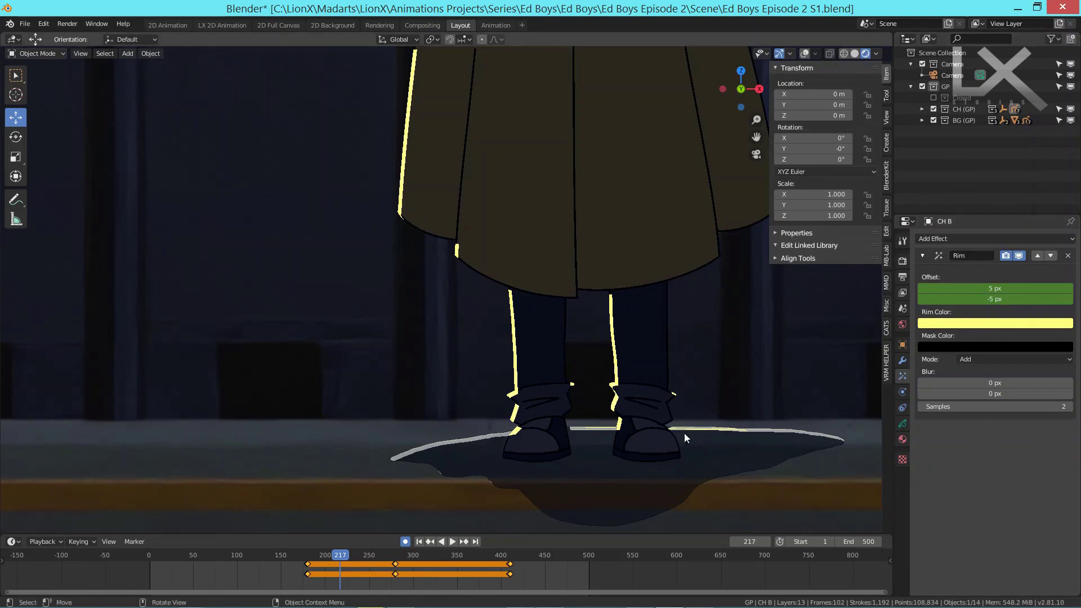
pyautogui.scroll(-2, 684, 434)
pyautogui.keyDown('shift'); pyautogui.moveTo(679, 434); pyautogui.dragTo(567, 478, button='middle'); pyautogui.keyUp('shift')
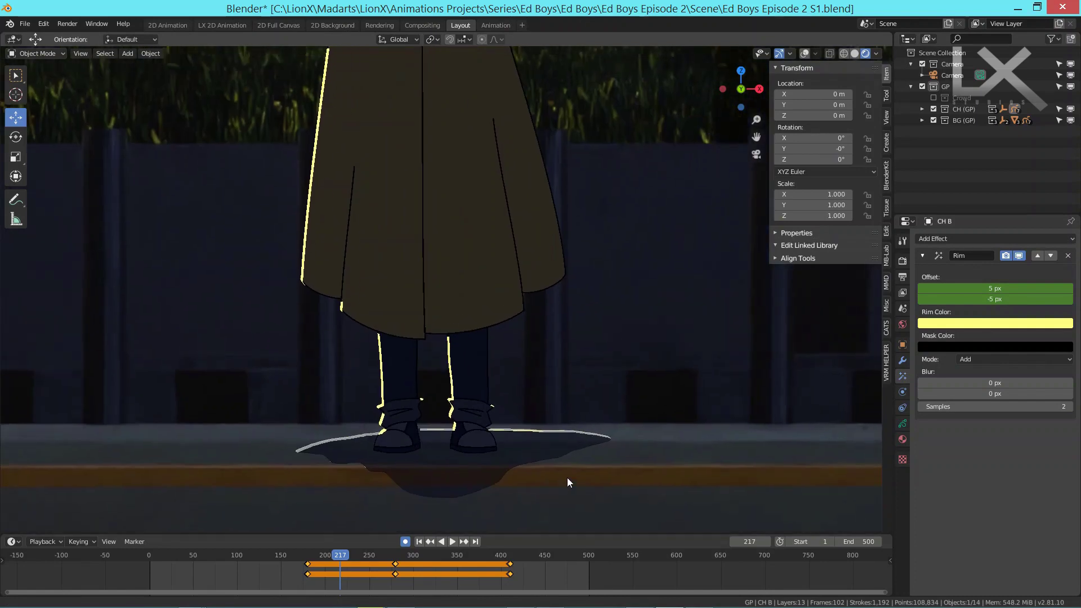
pyautogui.scroll(2, 409, 456)
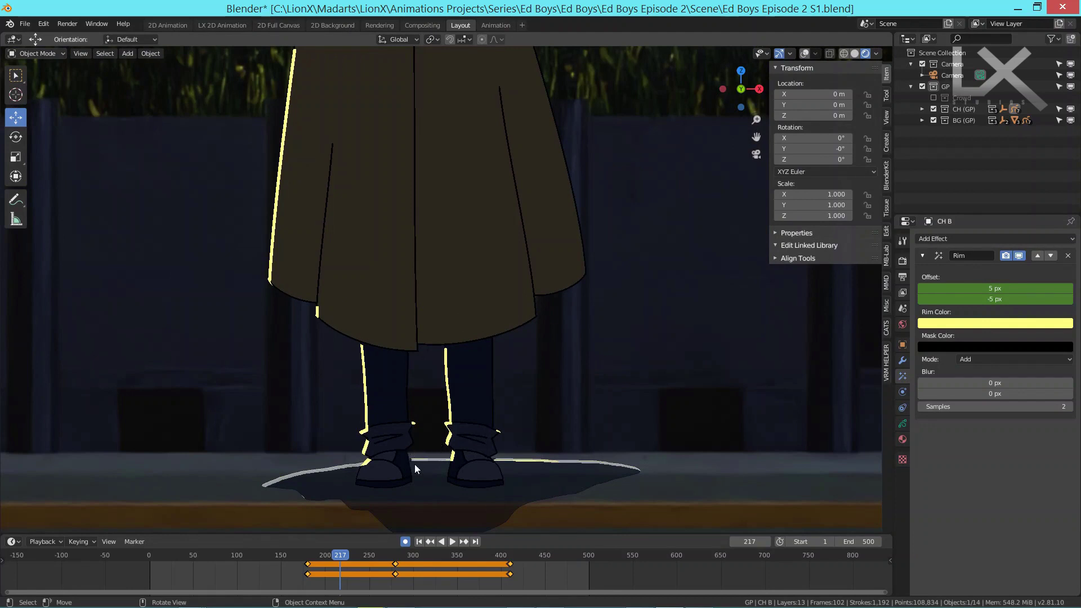
pyautogui.scroll(-1, 451, 468)
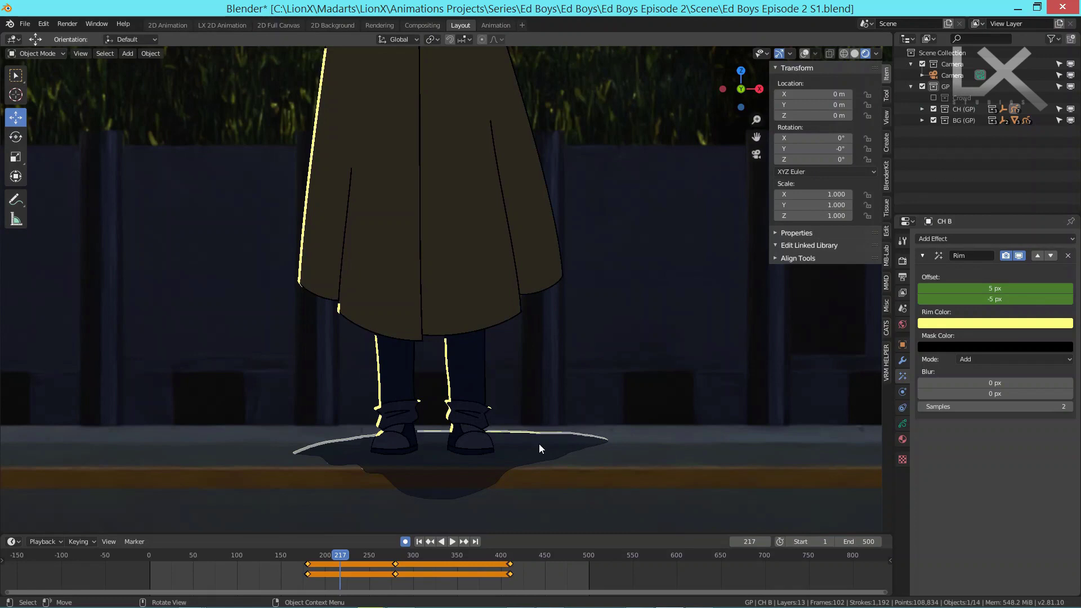
# Step: Try the SH layer at full opacity (1.000) and set it back to 0.5
pyautogui.click(901, 424)
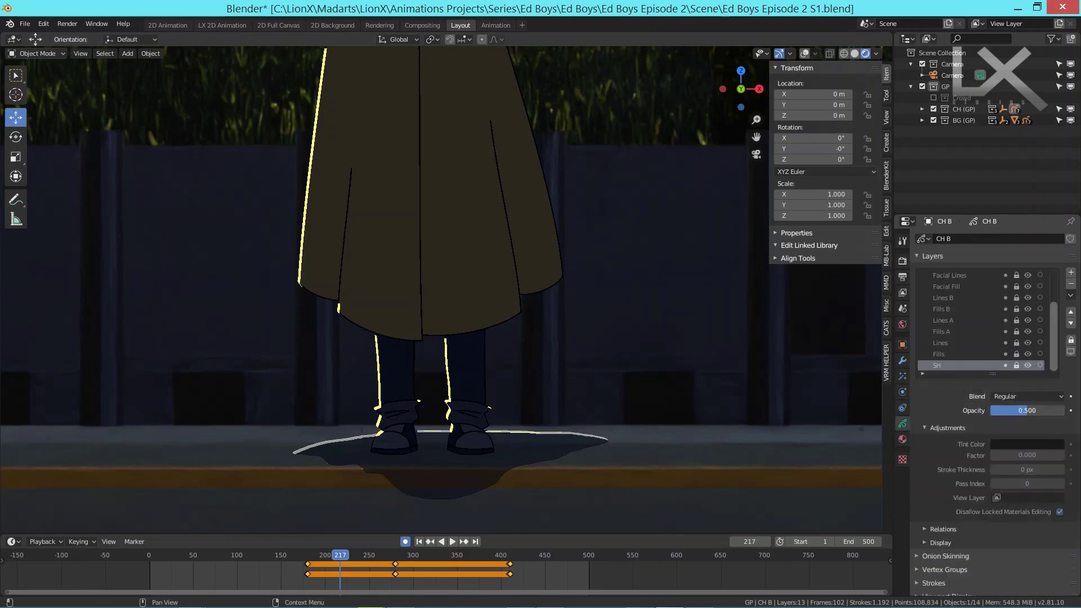
pyautogui.moveTo(1026, 410); pyautogui.dragTo(1064, 410)
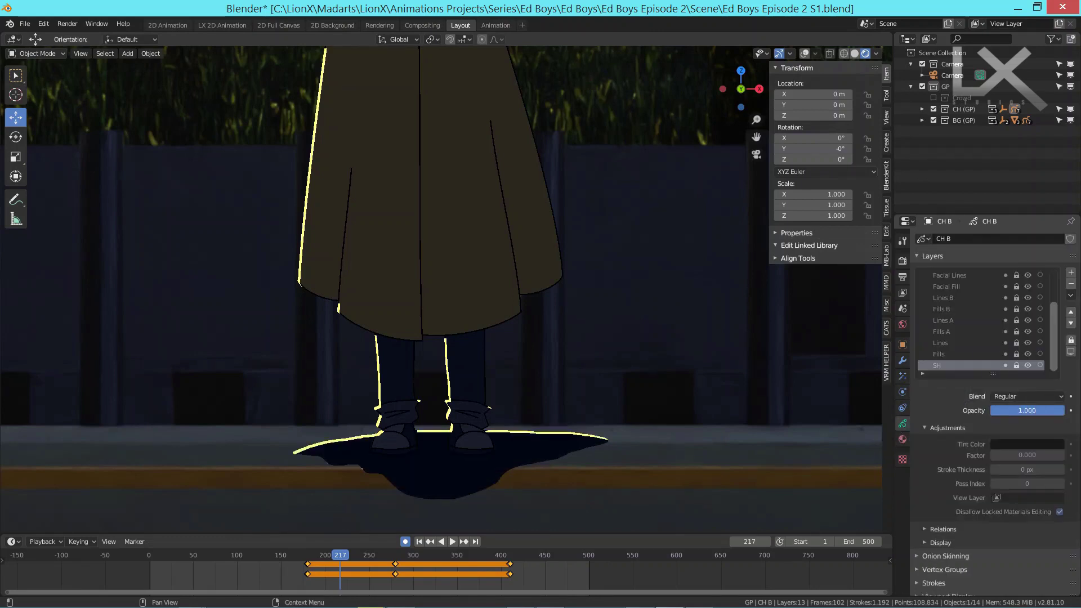
pyautogui.click(1035, 411)
pyautogui.write('.')
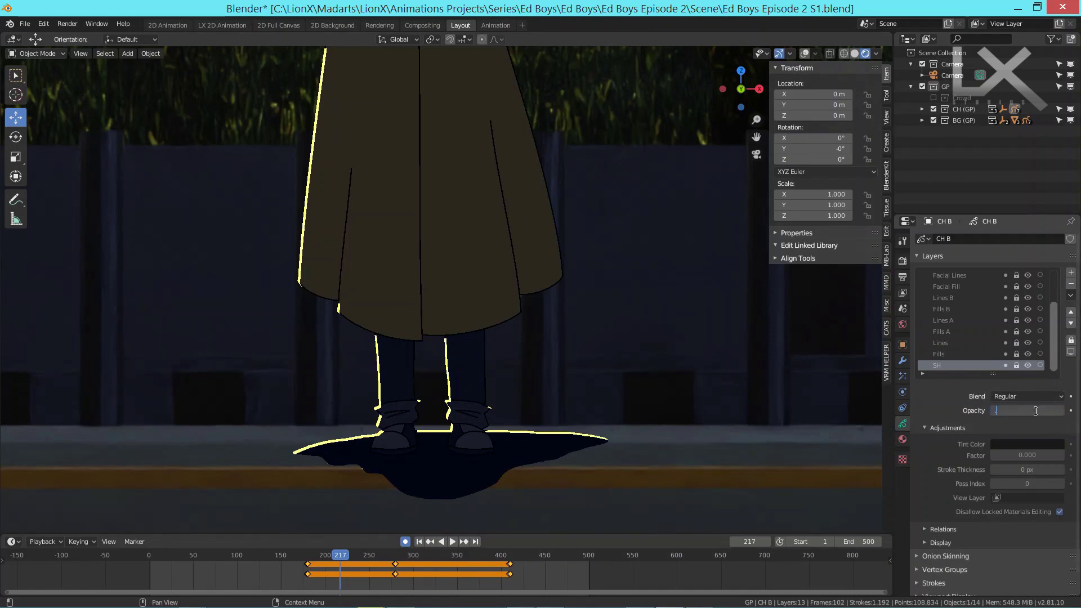
pyautogui.write('5')
pyautogui.press('Return')
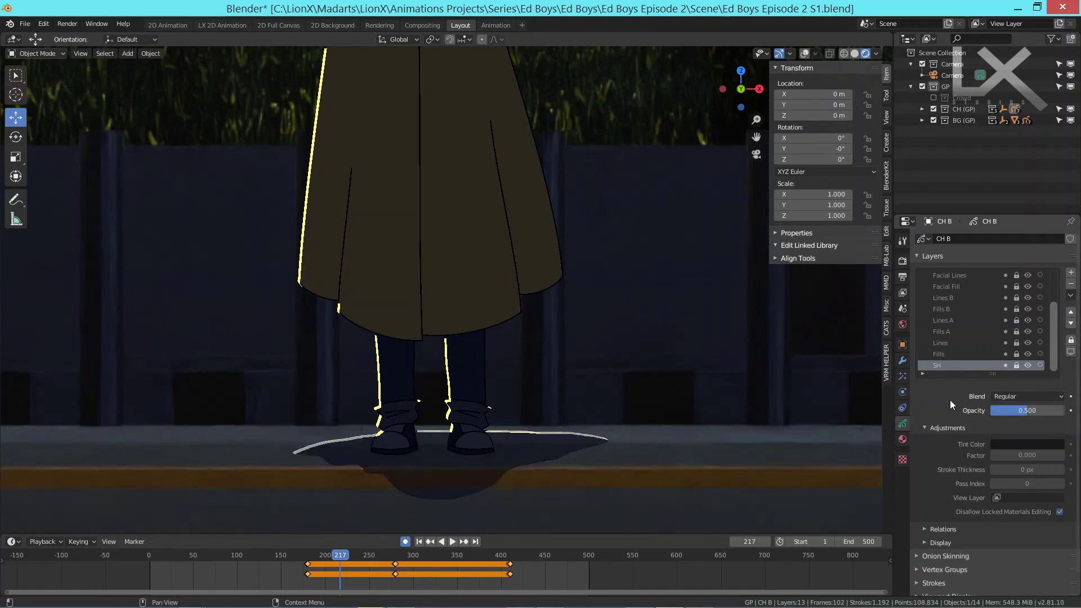
# Step: Expand the character's Hue/Saturation modifier for the SH layer and enable its display in the viewport
pyautogui.click(902, 376)
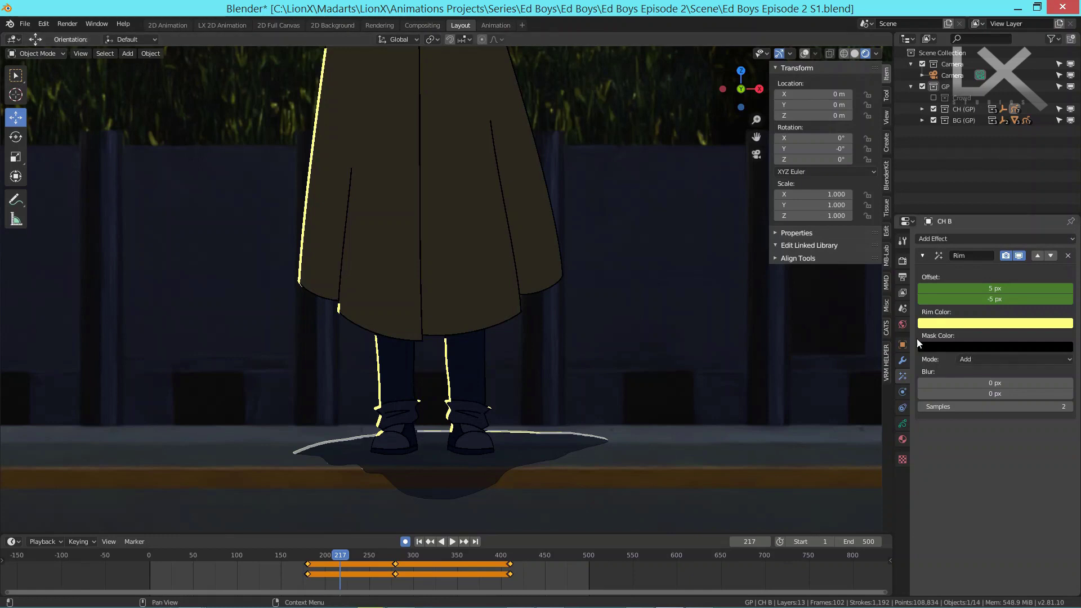
pyautogui.click(901, 363)
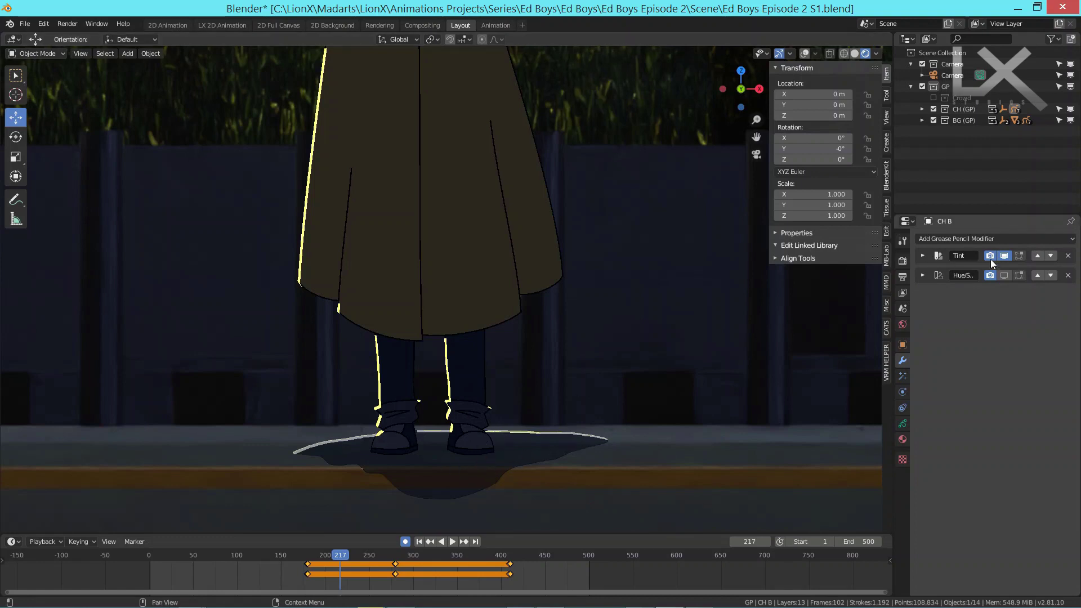
pyautogui.click(994, 239)
pyautogui.click(922, 275)
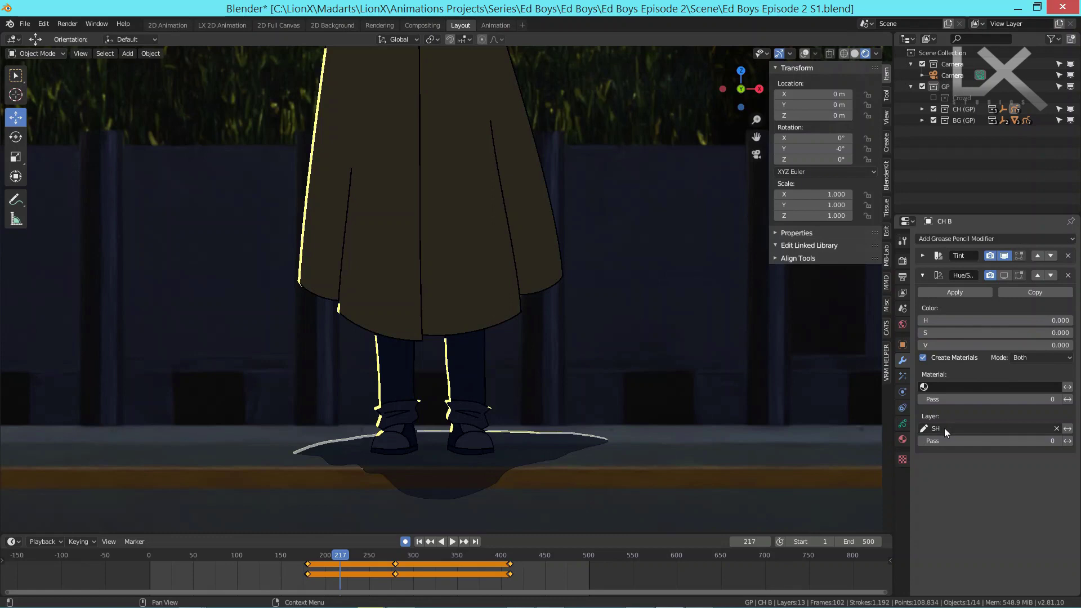
pyautogui.click(1004, 275)
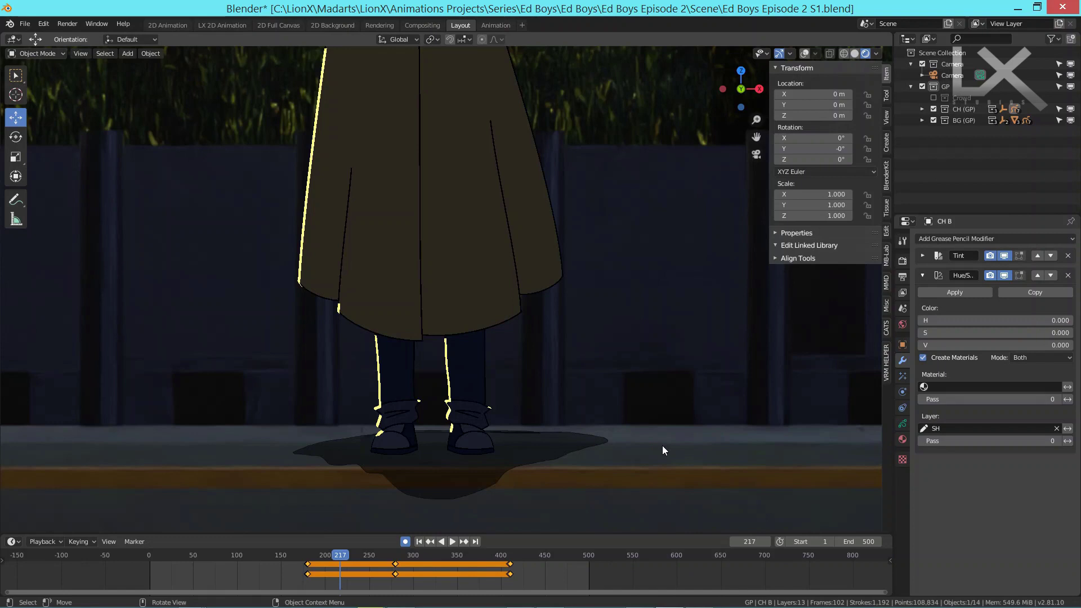
# Step: Try a grey Rim mask color with a value of 0.360 and return it to black
pyautogui.click(902, 376)
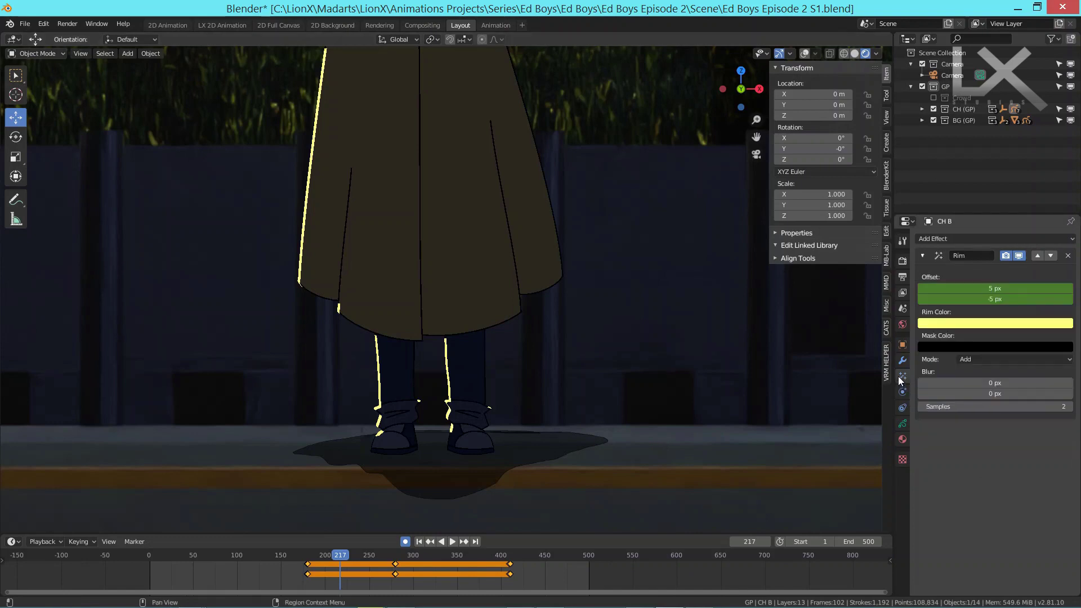
pyautogui.click(949, 343)
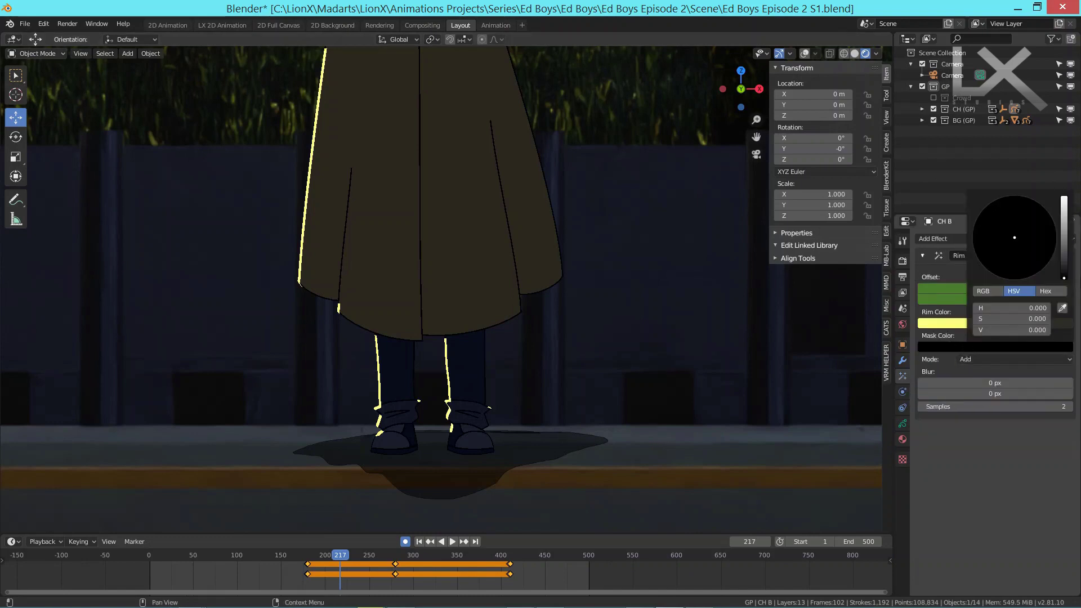
pyautogui.click(1064, 249)
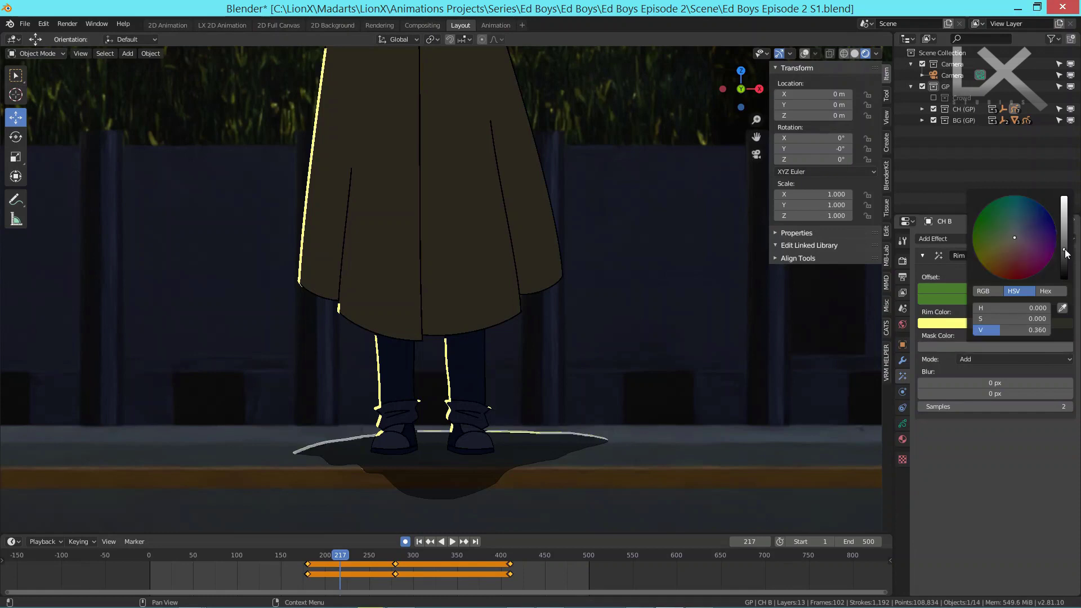
pyautogui.click(949, 344)
pyautogui.moveTo(1064, 249); pyautogui.dragTo(1064, 278)
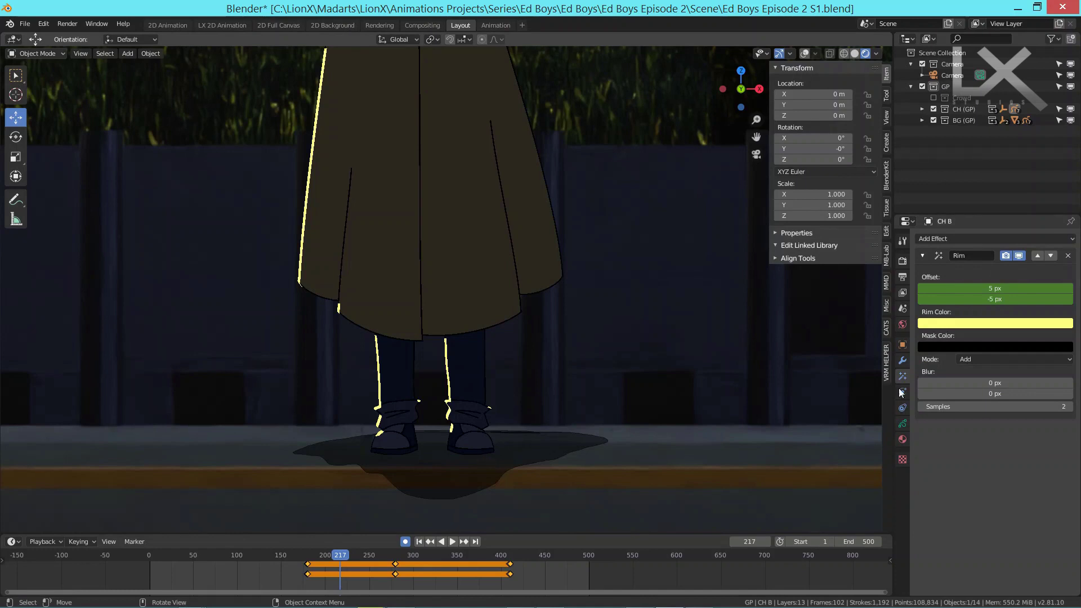
# Step: Show the modifiers again, check the whole character with its ground shadow, and save the scene file
pyautogui.click(903, 360)
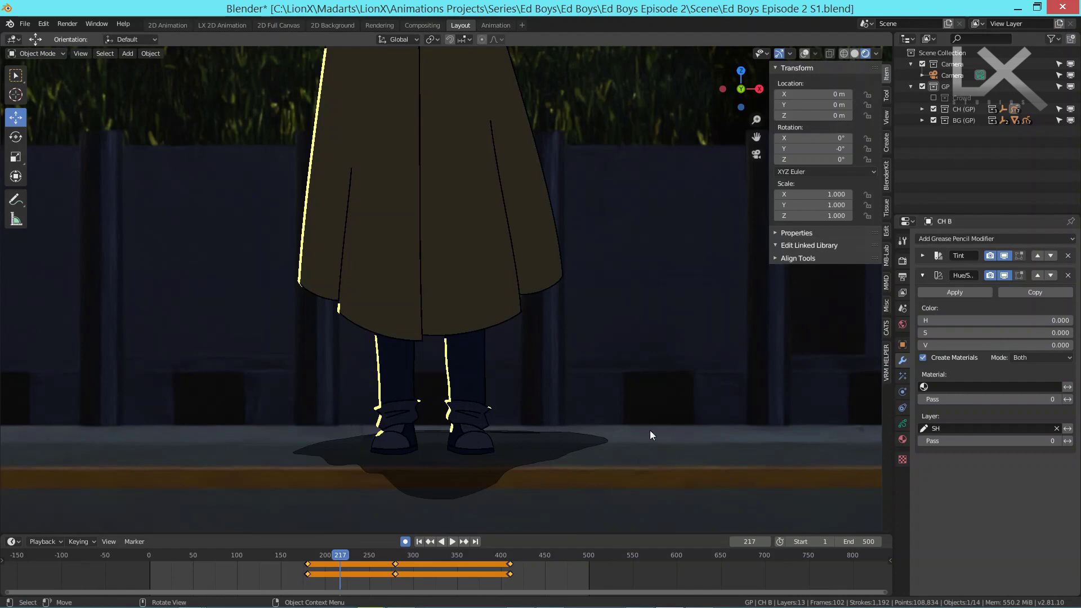
pyautogui.scroll(-3, 591, 396)
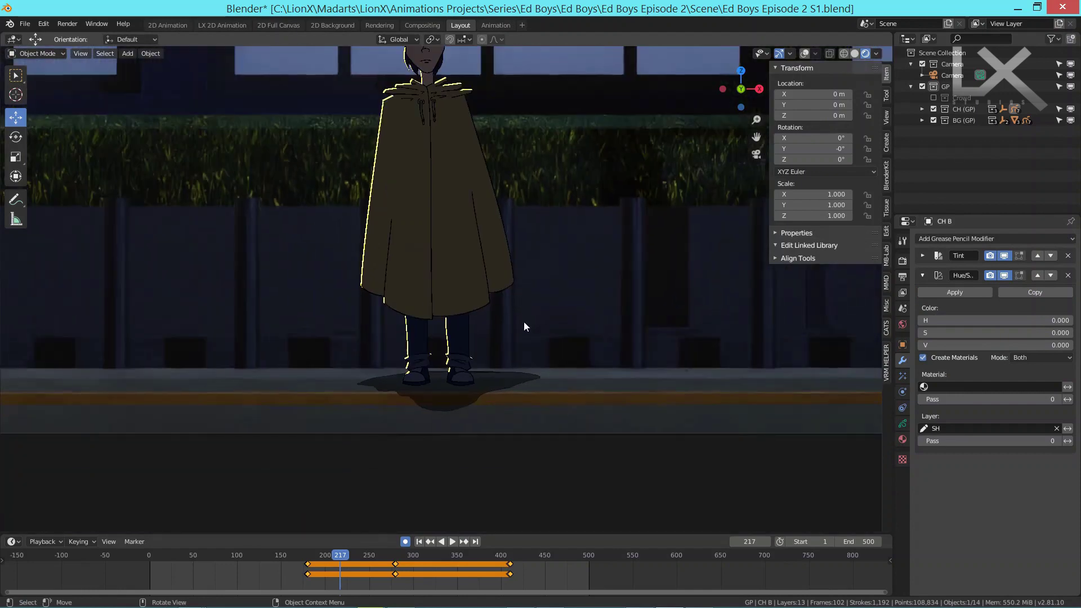
pyautogui.keyDown('shift'); pyautogui.moveTo(531, 351); pyautogui.dragTo(534, 402, button='middle'); pyautogui.keyUp('shift')
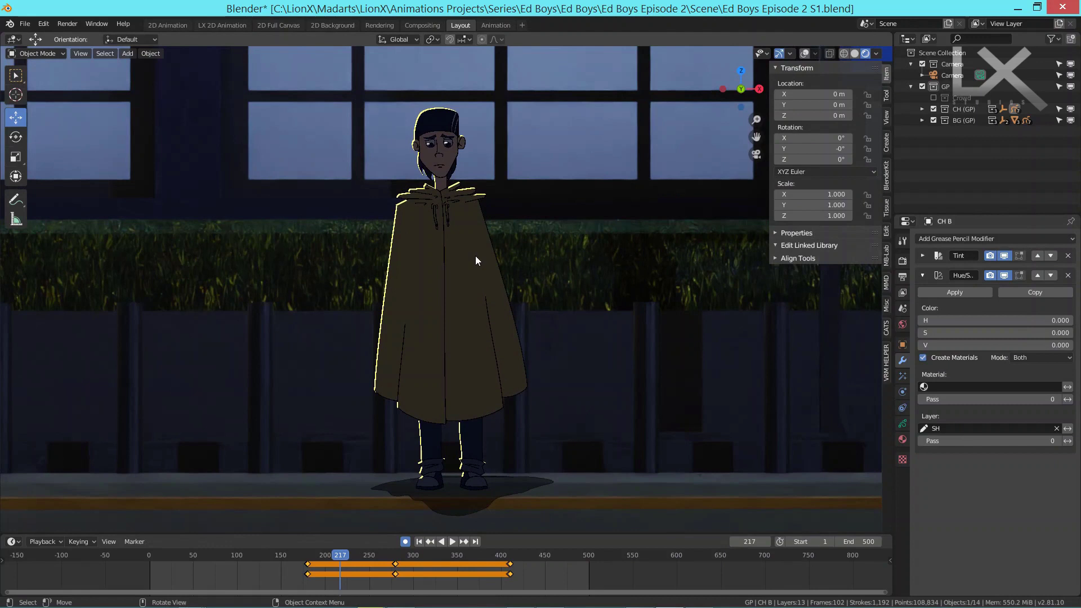
pyautogui.hotkey('ctrl', 's')
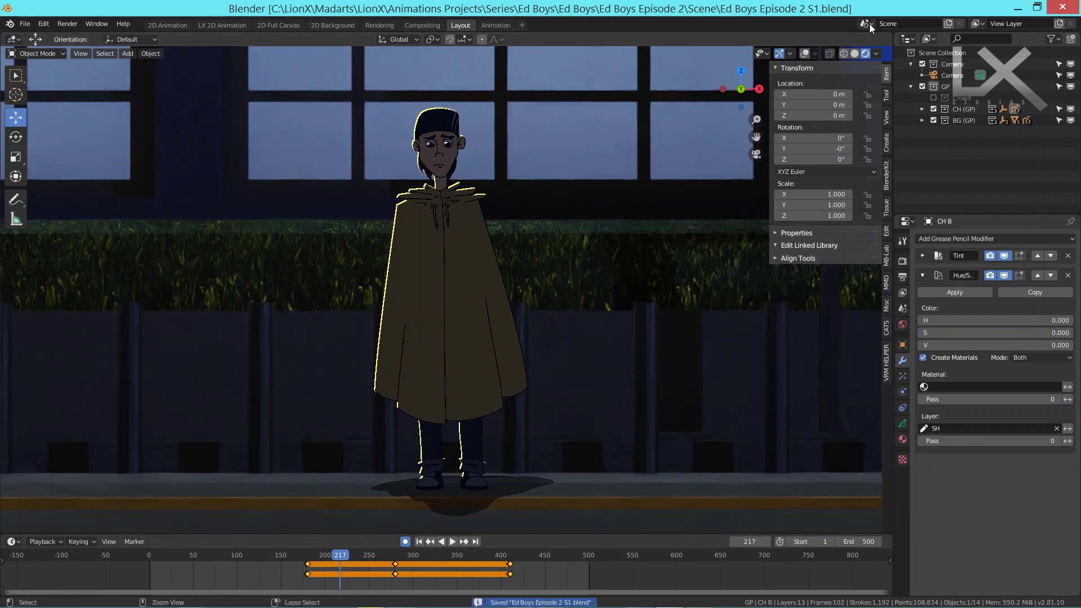
# Step: Display the scene in solid shading and view the character and background planes at an angle
pyautogui.click(855, 53)
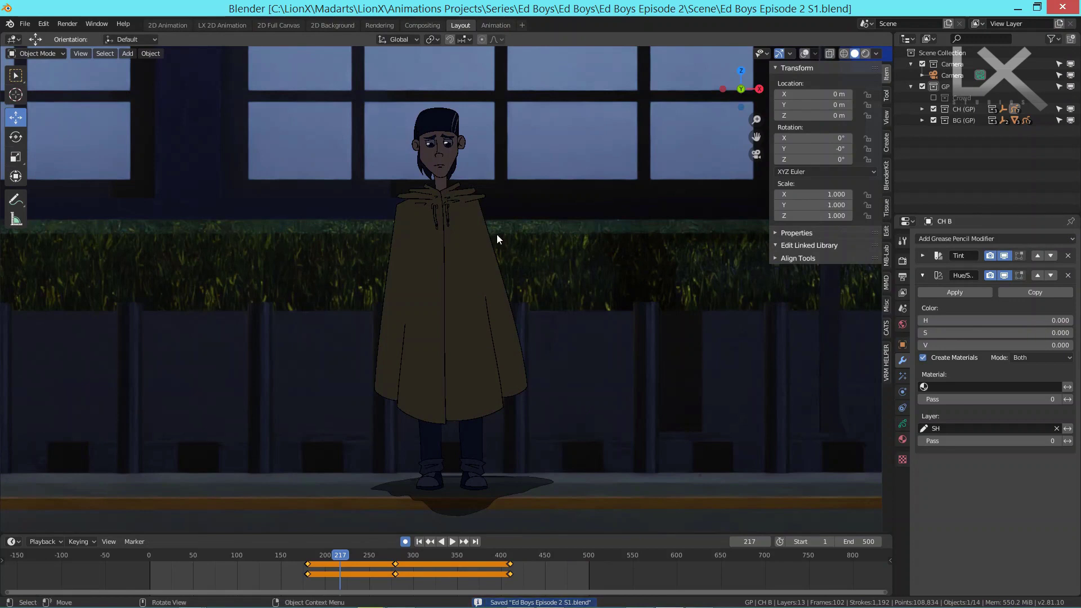
pyautogui.moveTo(497, 234); pyautogui.dragTo(483, 254, button='middle')
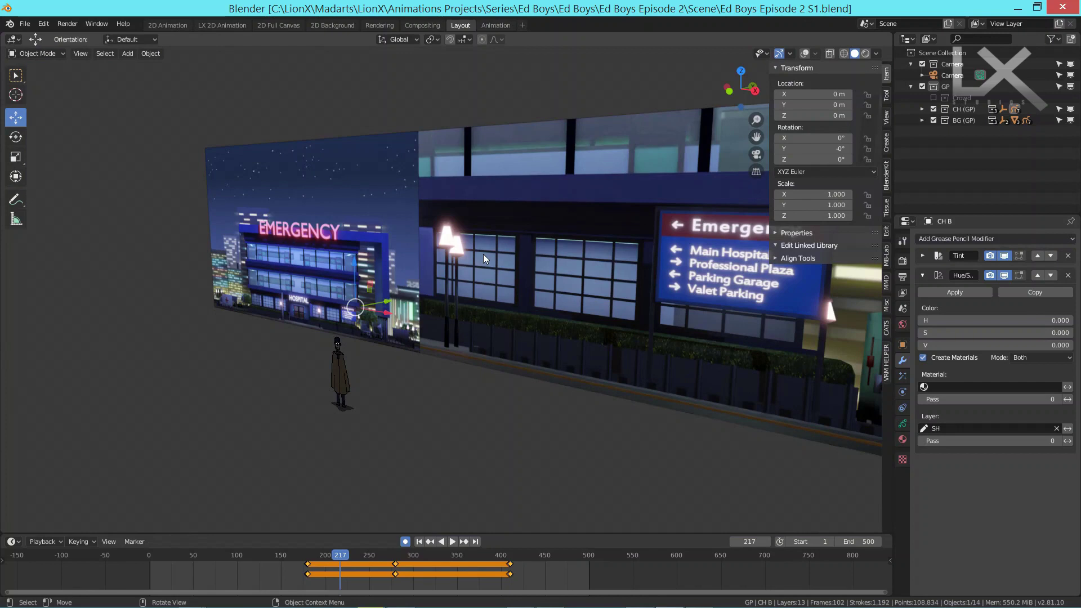
pyautogui.moveTo(655, 598)
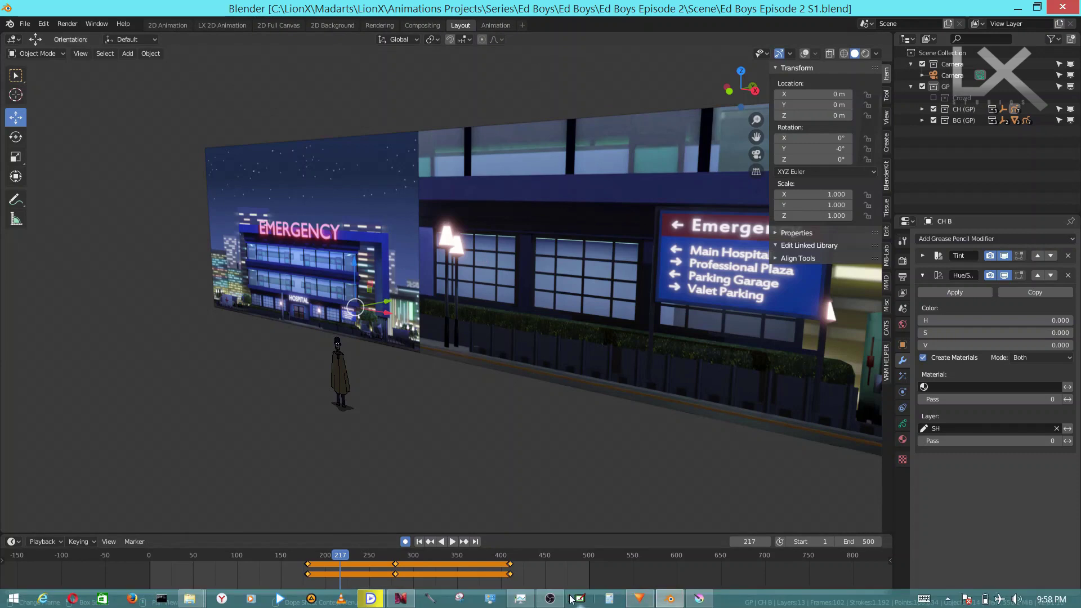
pyautogui.click(550, 598)
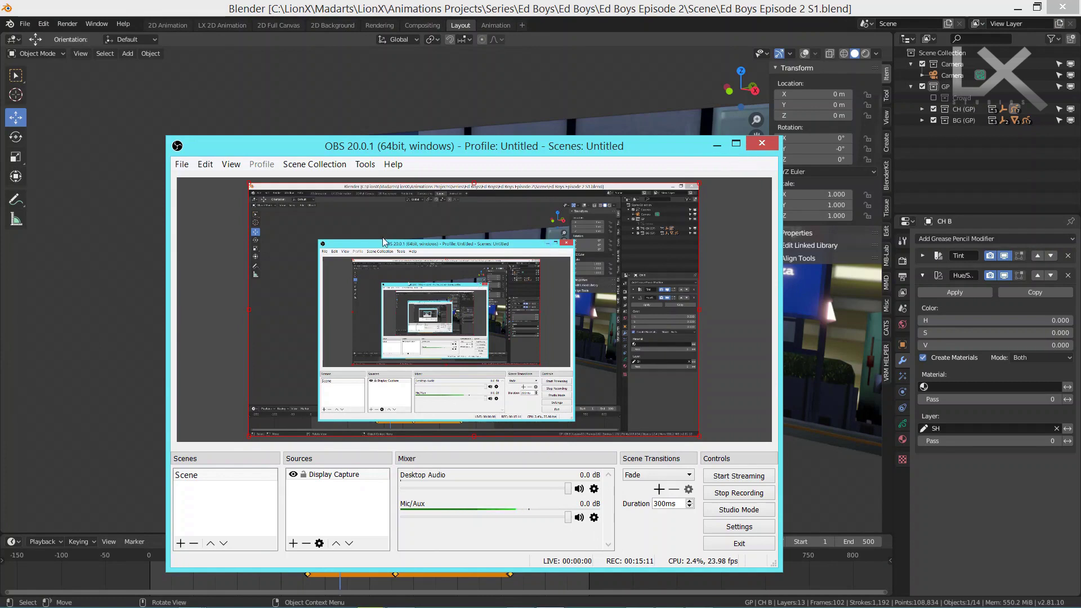
pyautogui.click(714, 145)
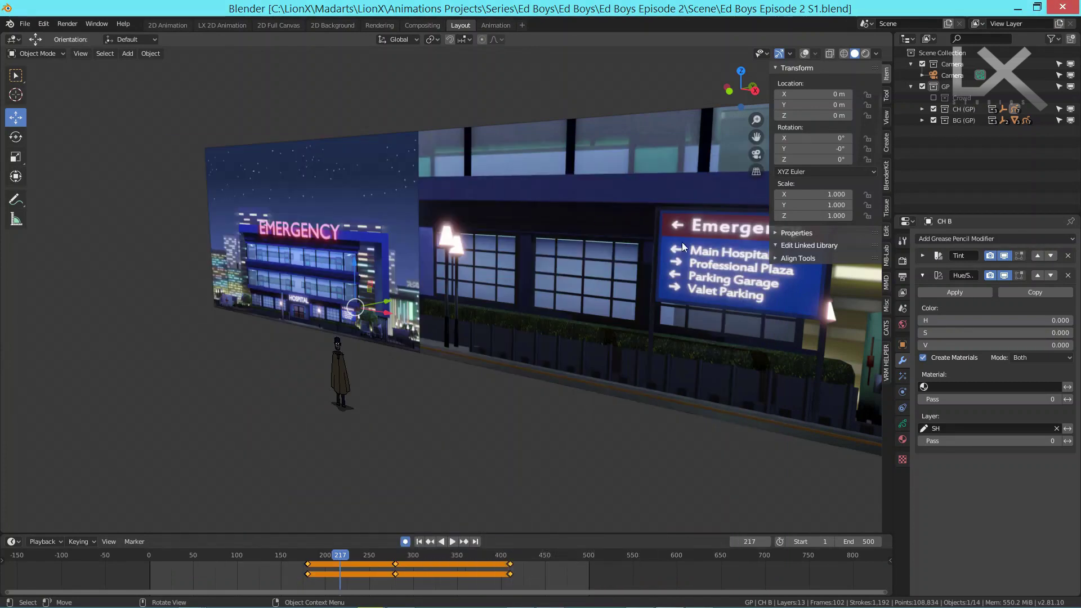
# Step: Turn on the viewport overlays and select the middle background plane with the Emergency direction sign
pyautogui.moveTo(441, 272)
pyautogui.mouseDown(button='middle')
pyautogui.moveTo(466, 269)
pyautogui.moveTo(457, 272)
pyautogui.mouseUp(button='middle')
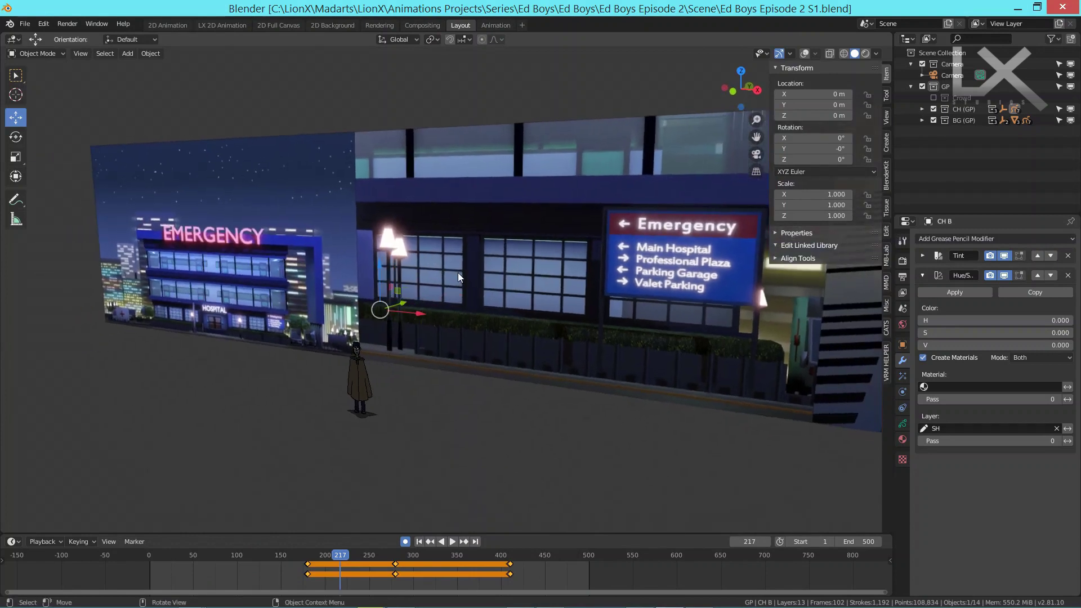
pyautogui.scroll(-2, 330, 185)
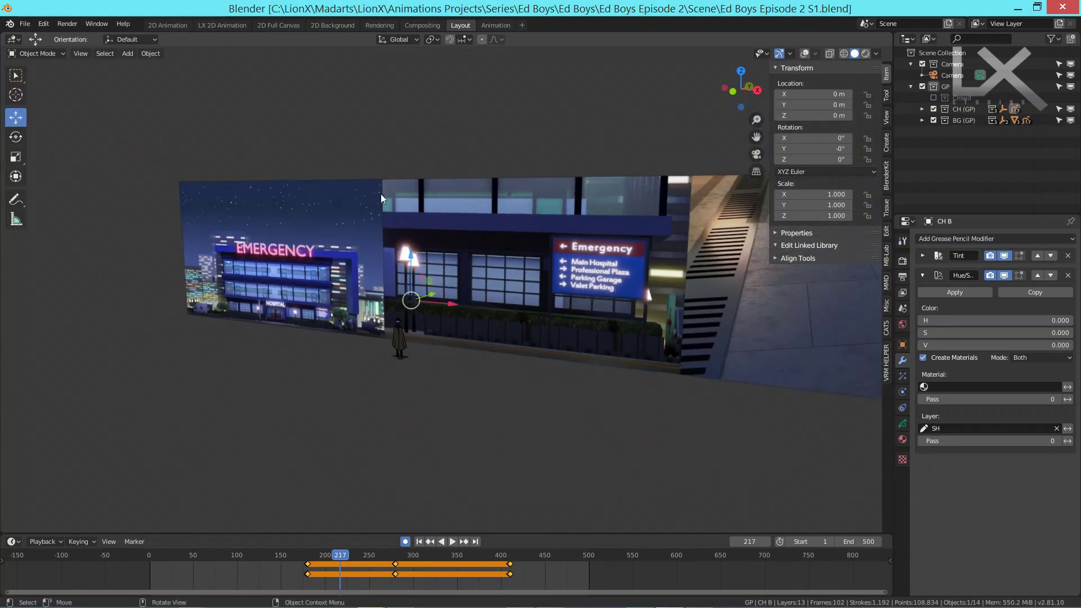
pyautogui.click(805, 53)
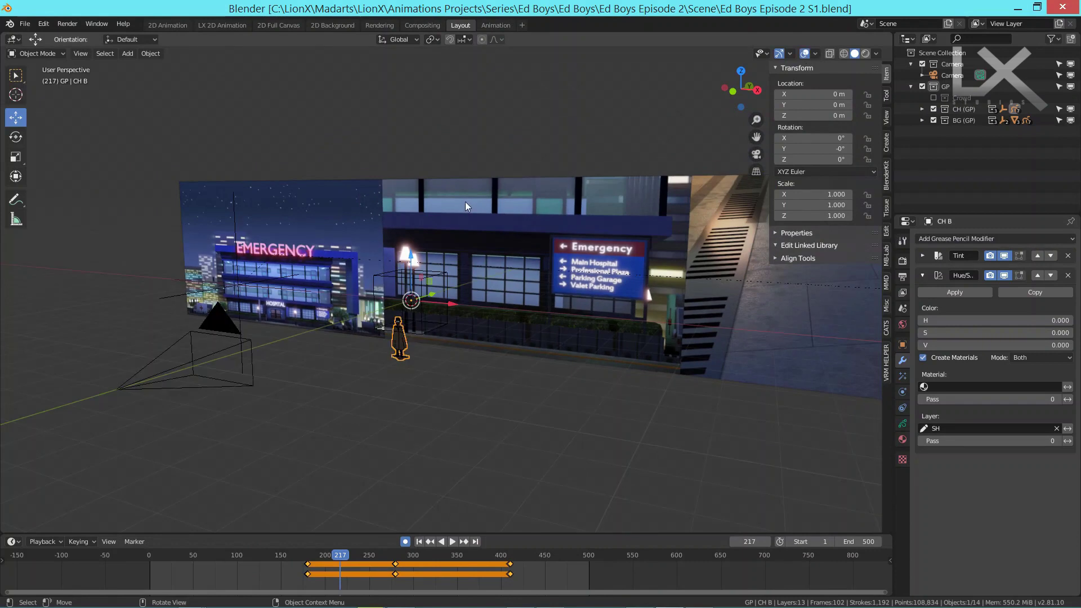
pyautogui.click(448, 179)
pyautogui.scroll(-2, 463, 180)
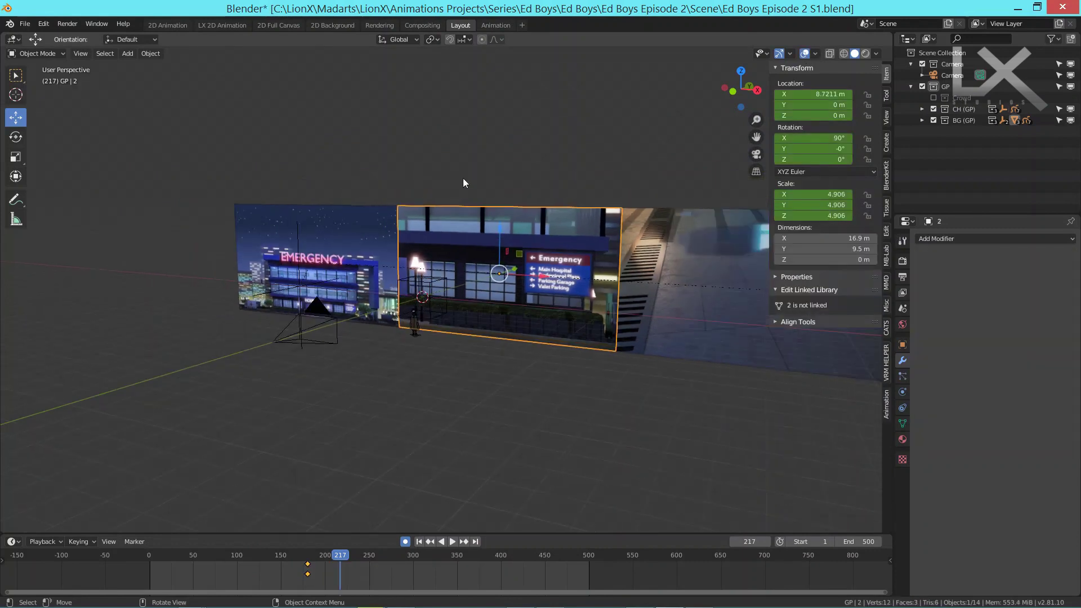
# Step: Select the empty in front of the EMERGENCY hospital plane and view the row of background planes at an angle
pyautogui.moveTo(298, 209); pyautogui.dragTo(326, 225, button='middle')
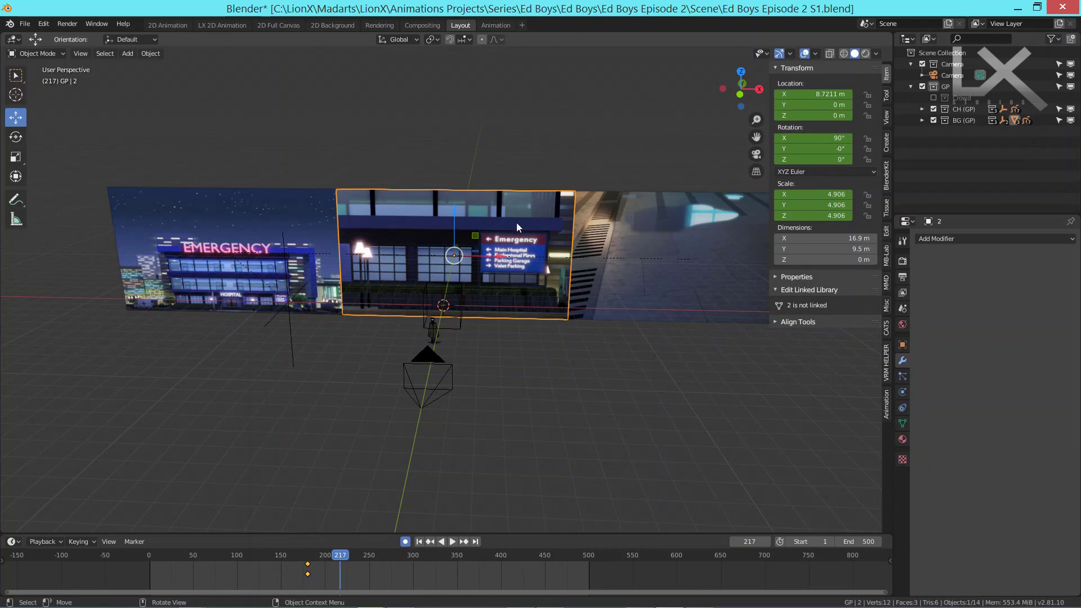
pyautogui.moveTo(516, 222); pyautogui.dragTo(444, 206, button='middle')
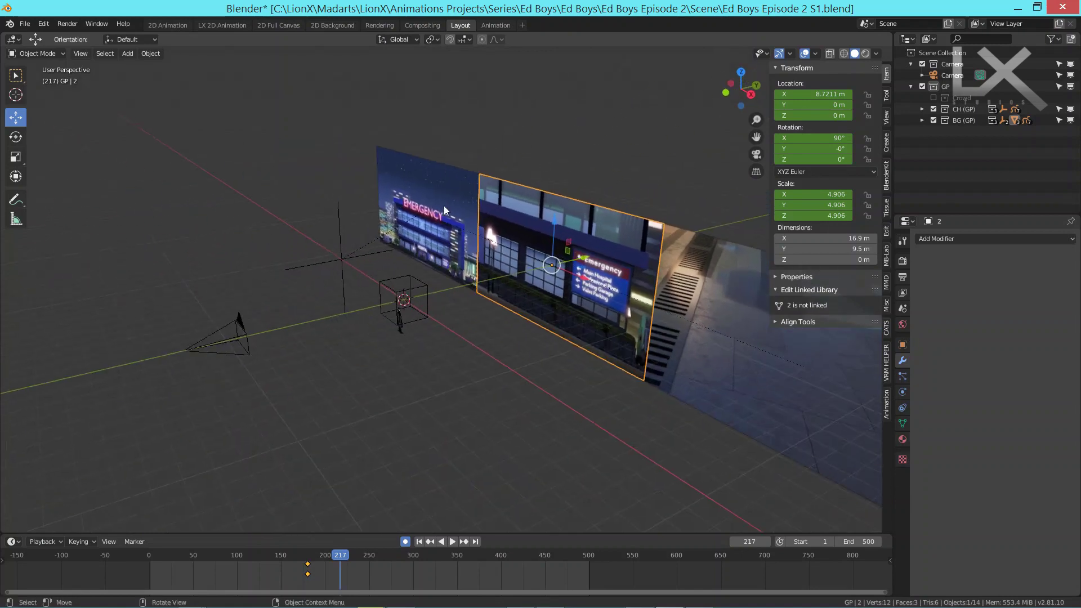
pyautogui.click(337, 259)
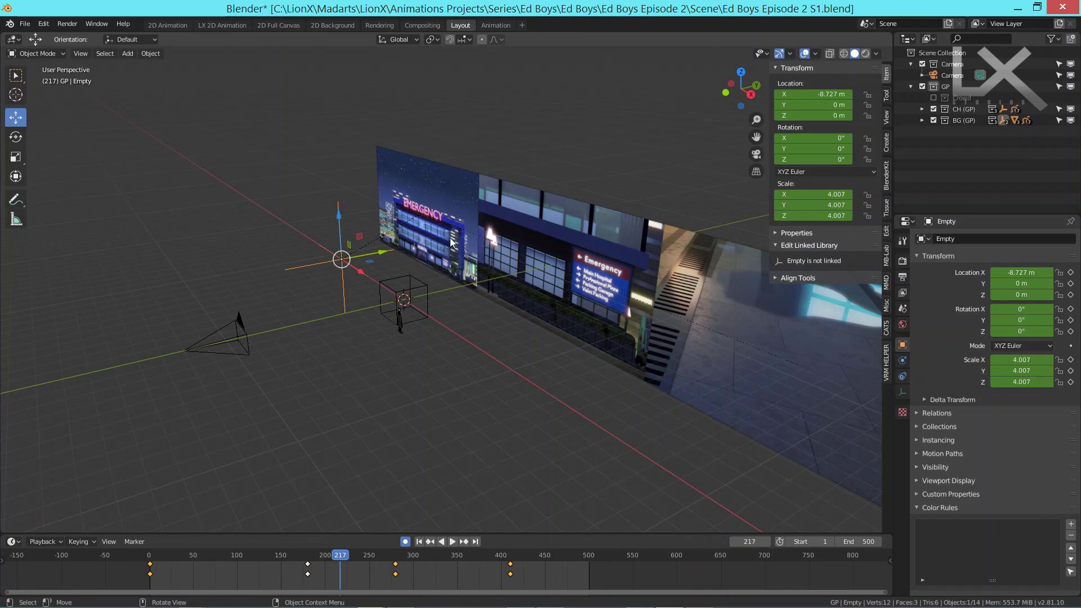
pyautogui.moveTo(450, 242); pyautogui.dragTo(326, 256, button='middle')
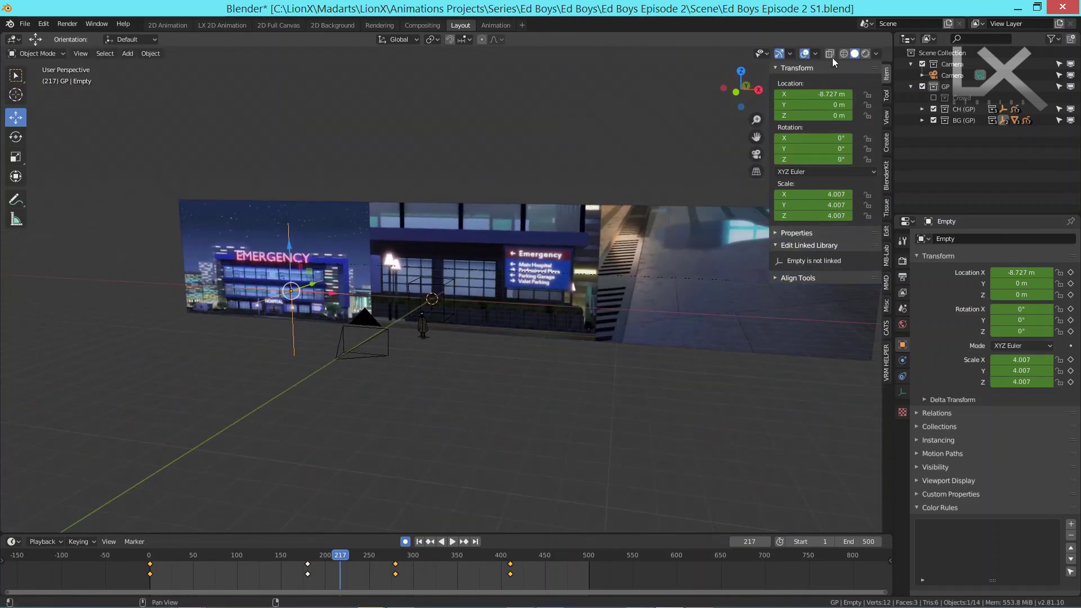
# Step: Try Studio and MatCap lighting for the solid viewport shading and return it to Flat
pyautogui.click(876, 54)
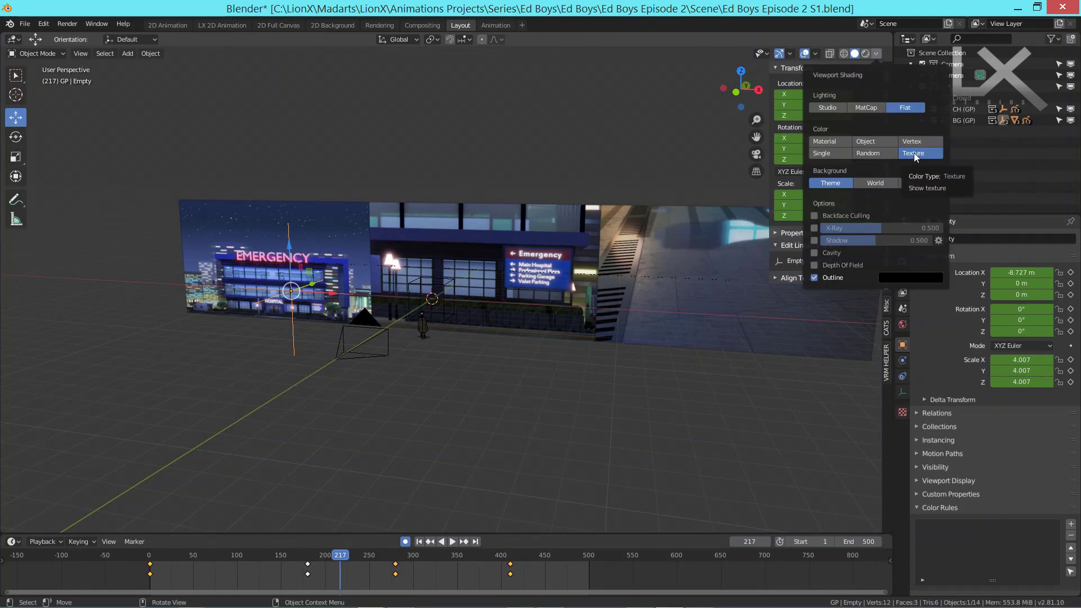
pyautogui.click(839, 106)
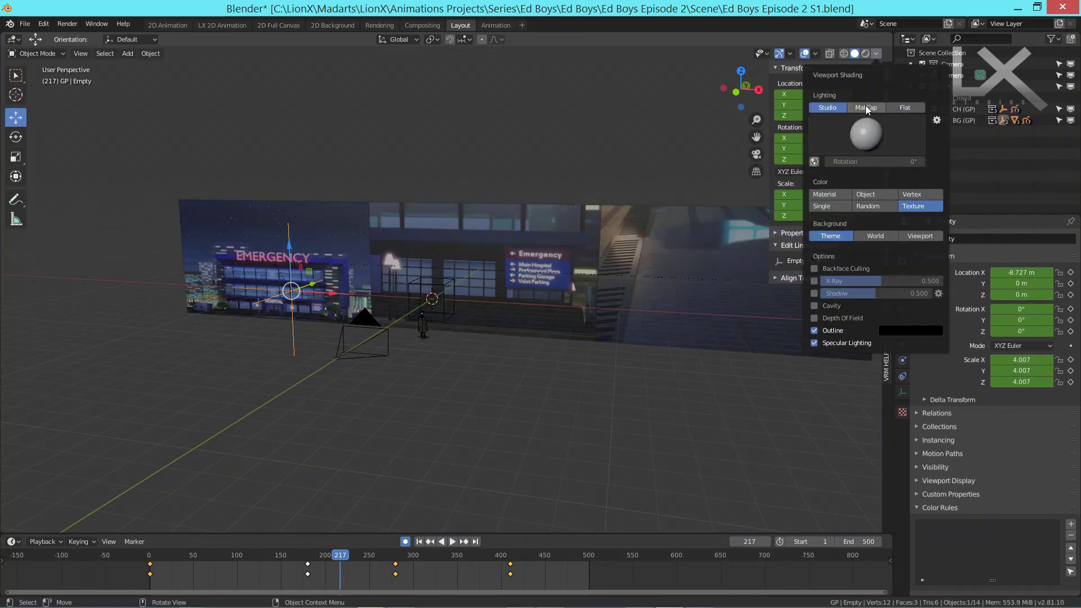
pyautogui.click(866, 106)
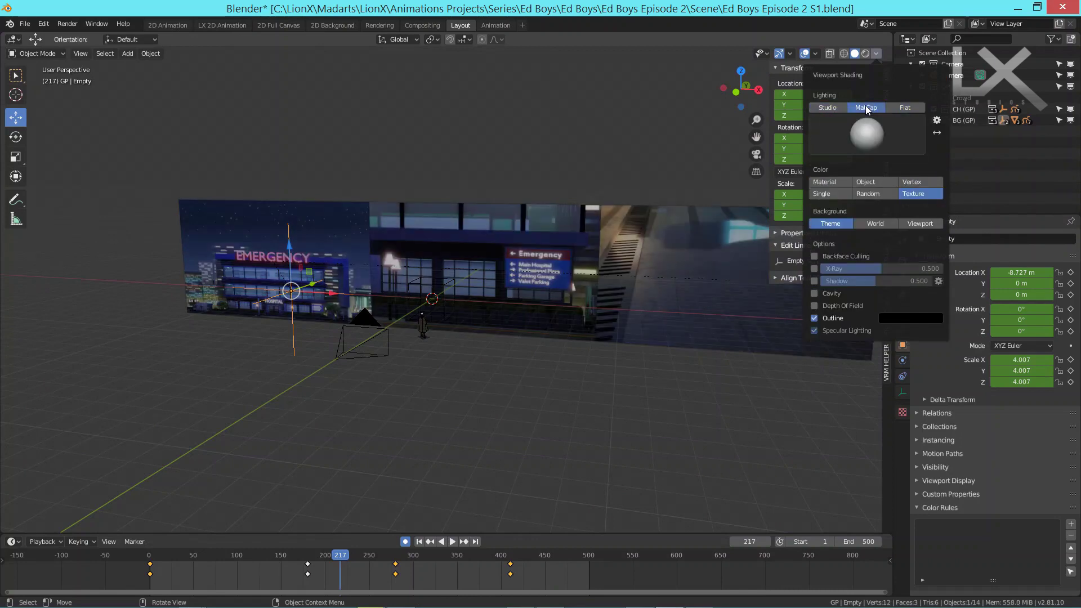
pyautogui.click(895, 107)
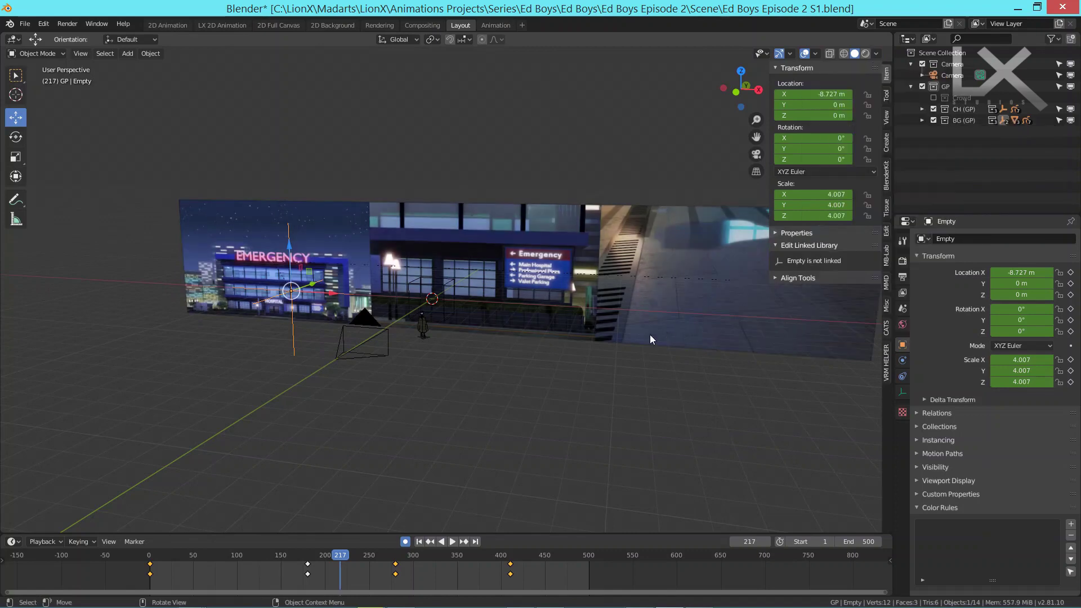
# Step: Look through the scene camera at the three background planes and save the scene file
pyautogui.press('KP_0')
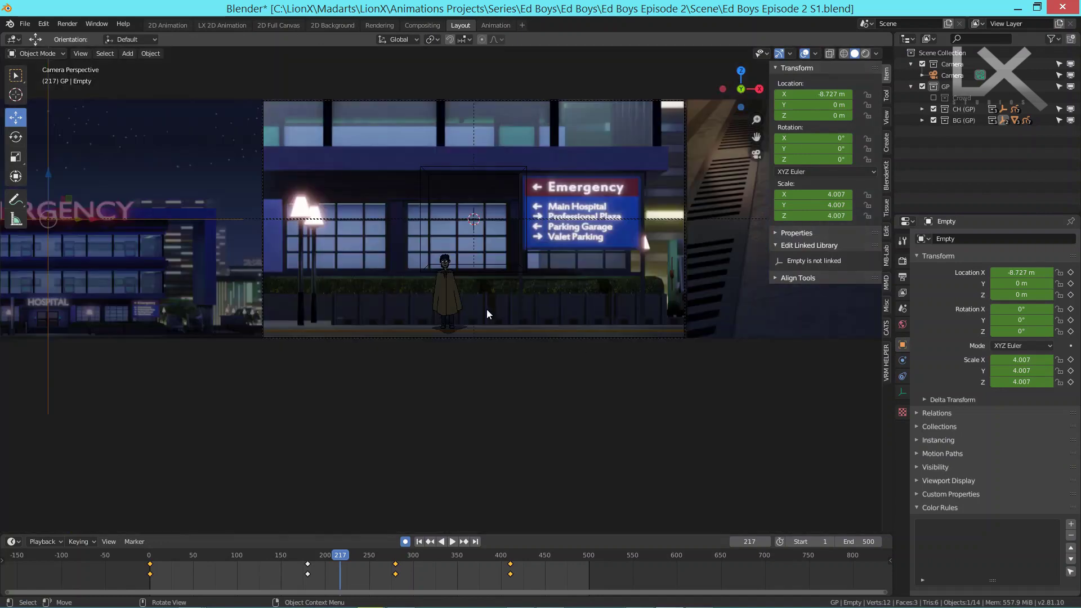
pyautogui.scroll(-6, 486, 312)
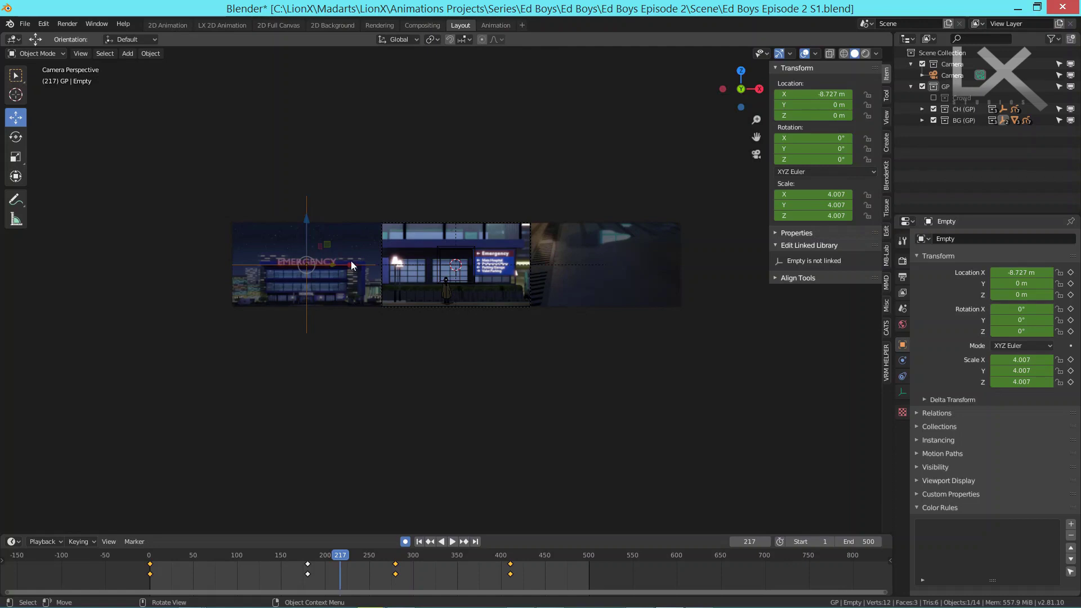
pyautogui.scroll(2, 351, 261)
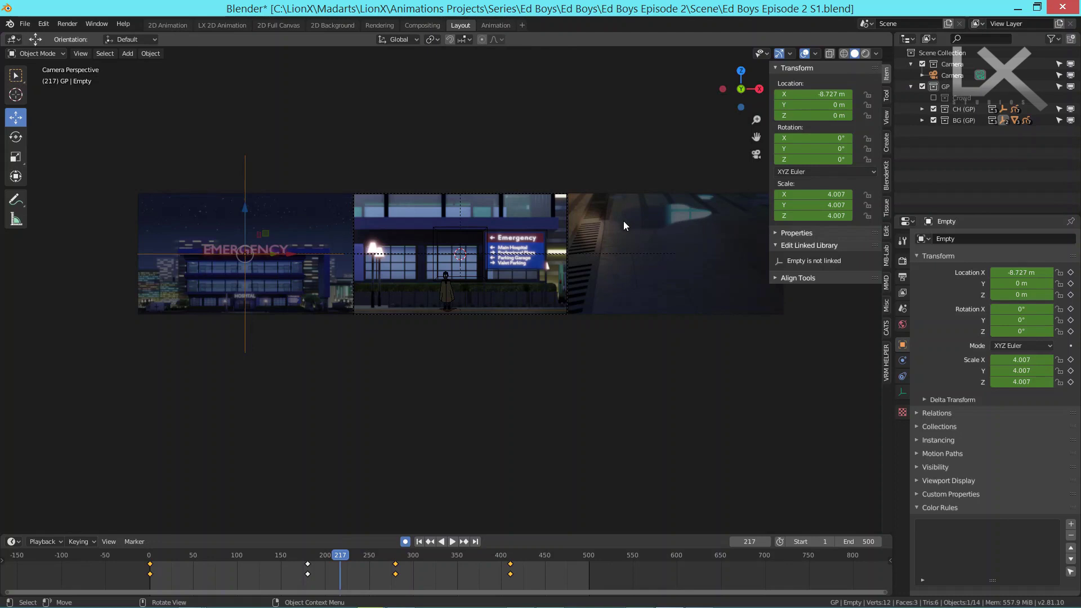
pyautogui.hotkey('ctrl', 's')
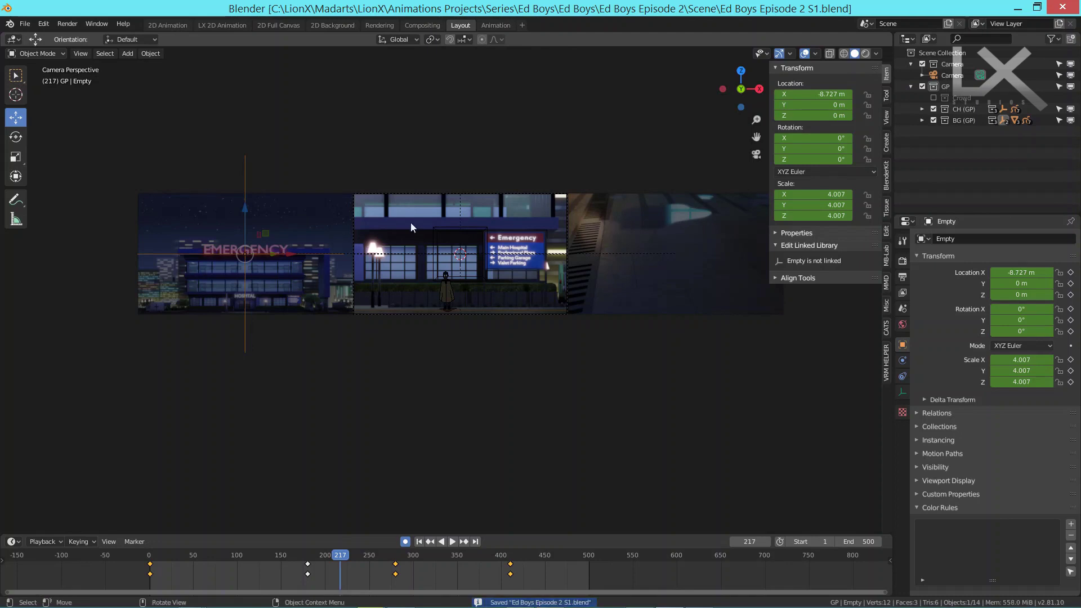
# Step: Open the recent file Hospital B.blend
pyautogui.scroll(1, 410, 220)
pyautogui.click(25, 24)
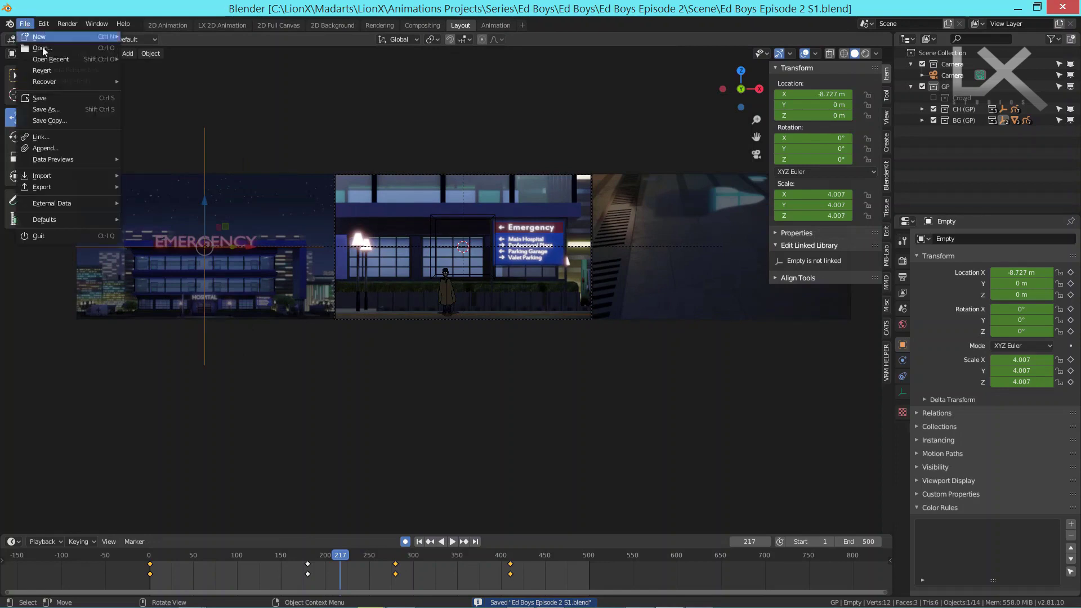
pyautogui.moveTo(56, 59)
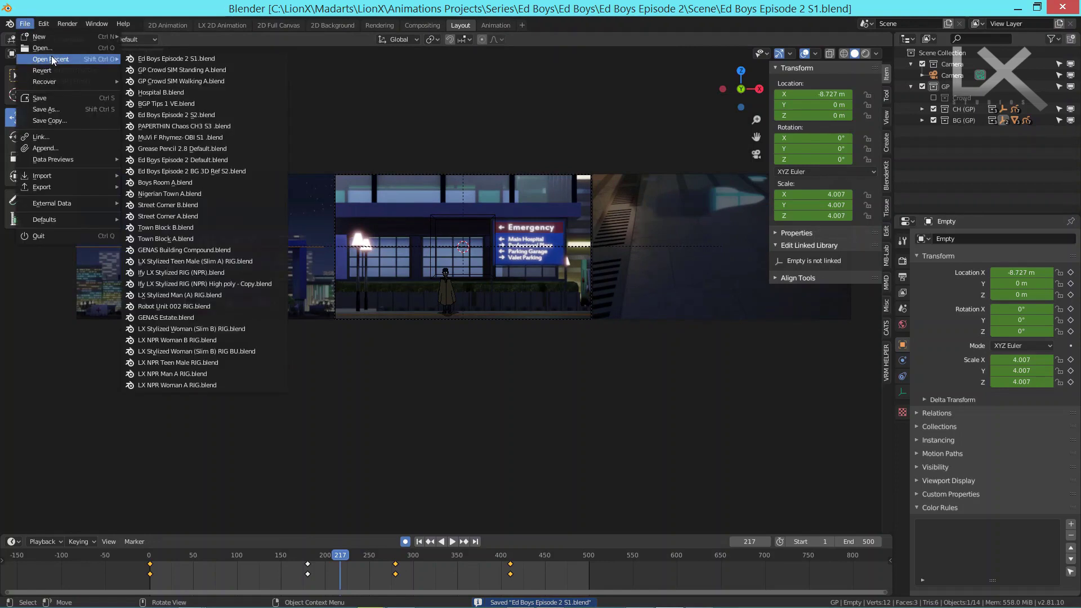
pyautogui.click(202, 92)
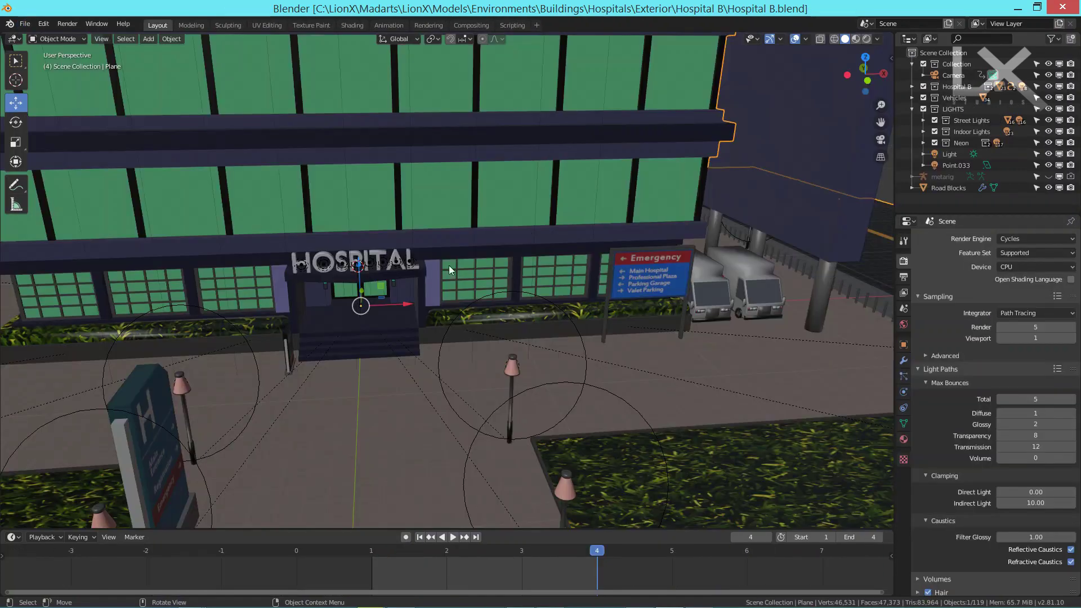
# Step: Examine the front of the 3D hospital model, including its entrance, street lights and Emergency direction sign
pyautogui.scroll(-3, 322, 208)
pyautogui.moveTo(322, 207); pyautogui.dragTo(494, 262, button='middle')
pyautogui.scroll(-3, 400, 251)
pyautogui.scroll(-8, 556, 252)
pyautogui.scroll(5, 489, 258)
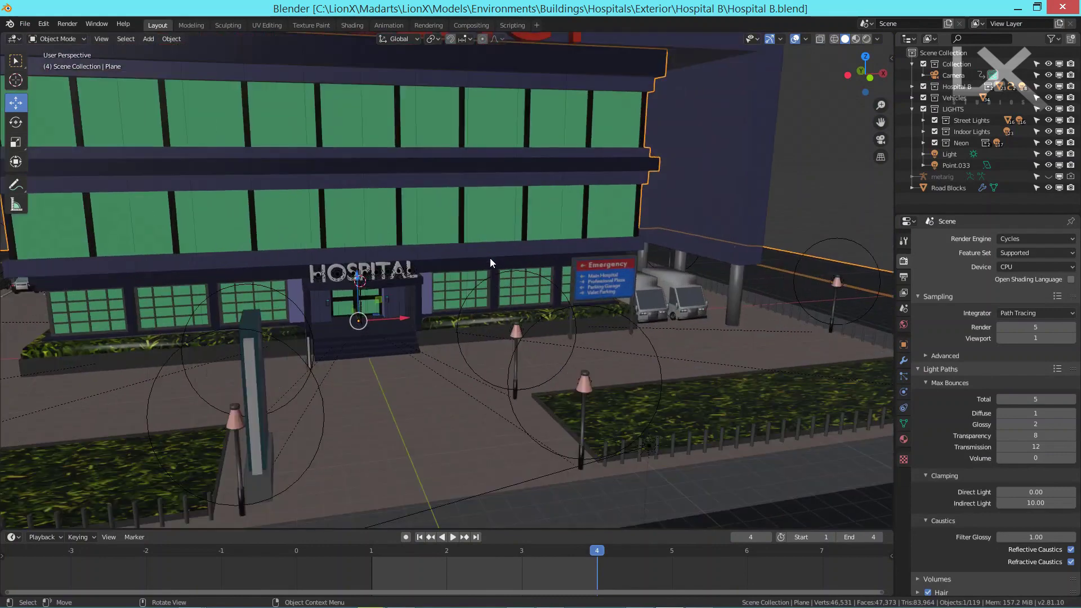
pyautogui.scroll(2, 514, 269)
pyautogui.moveTo(539, 293); pyautogui.dragTo(578, 261, button='middle')
pyautogui.scroll(-3, 457, 268)
pyautogui.scroll(3, 636, 268)
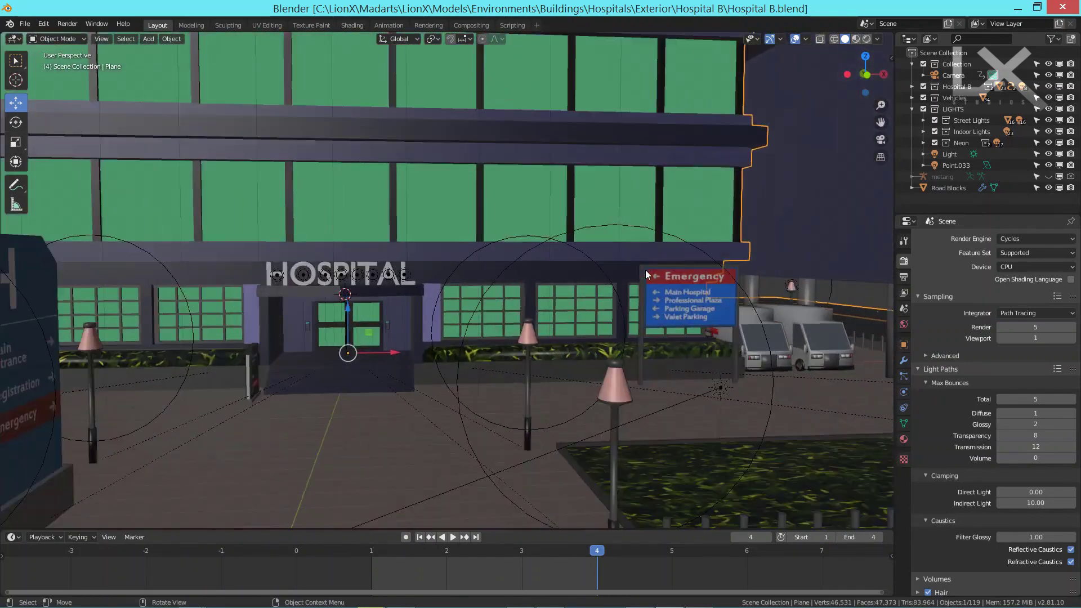
# Step: View the hospital entrance from several angles, clear the selection, and save Hospital B.blend
pyautogui.moveTo(724, 284); pyautogui.dragTo(711, 288, button='middle')
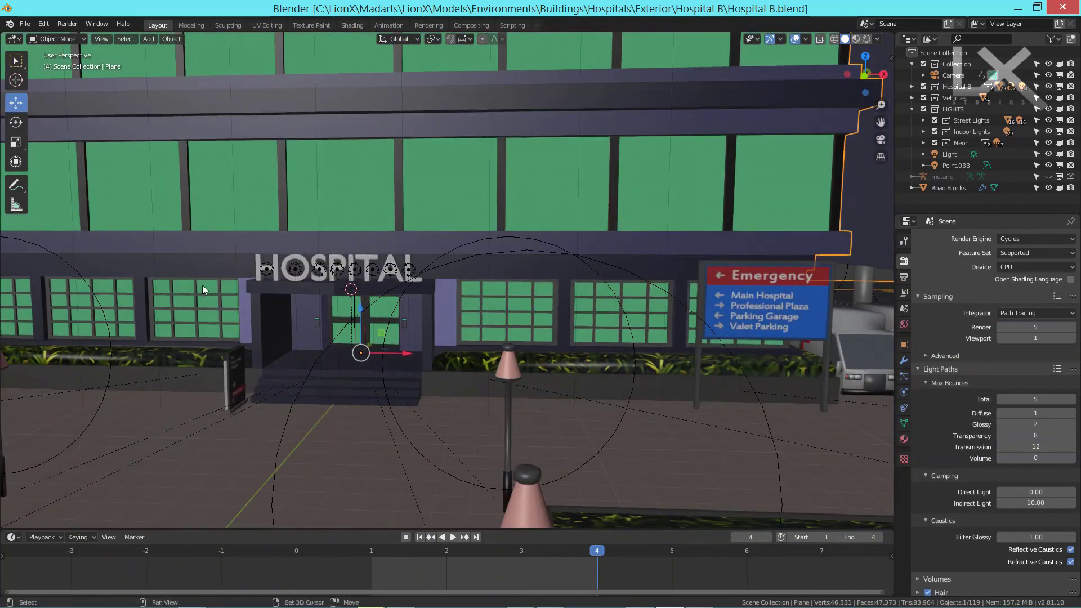
pyautogui.moveTo(201, 285); pyautogui.dragTo(115, 180, button='middle')
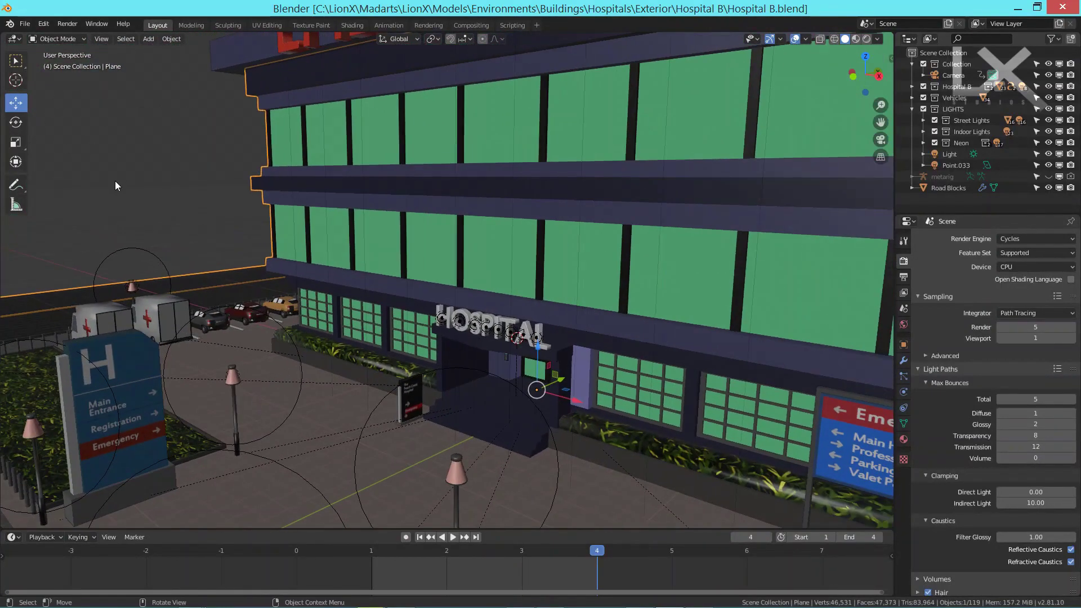
pyautogui.moveTo(205, 192); pyautogui.dragTo(443, 229, button='middle')
pyautogui.scroll(3, 583, 215)
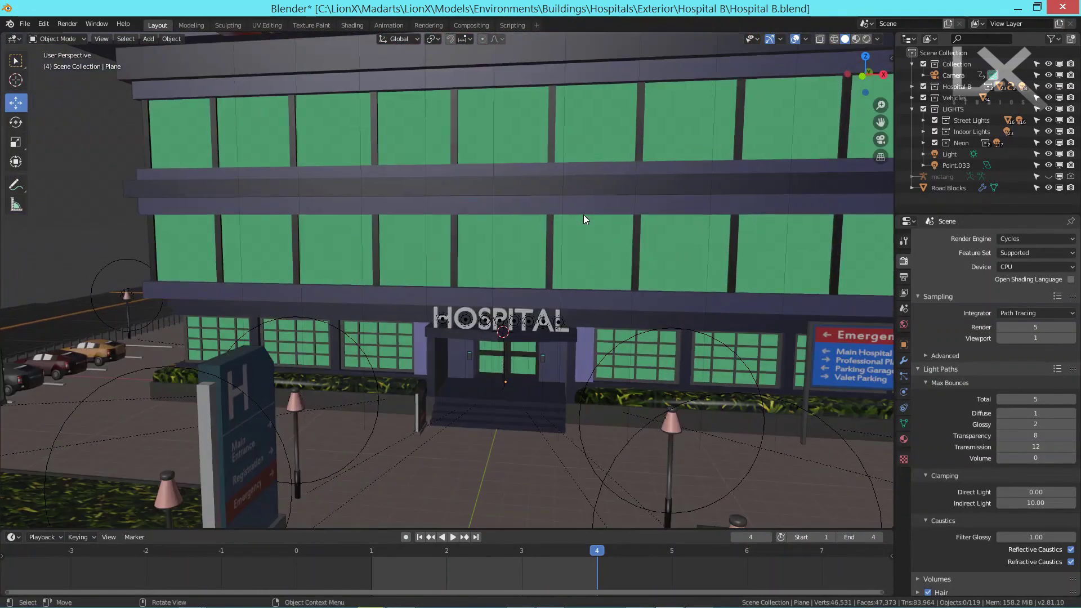
pyautogui.hotkey('ctrl', 's')
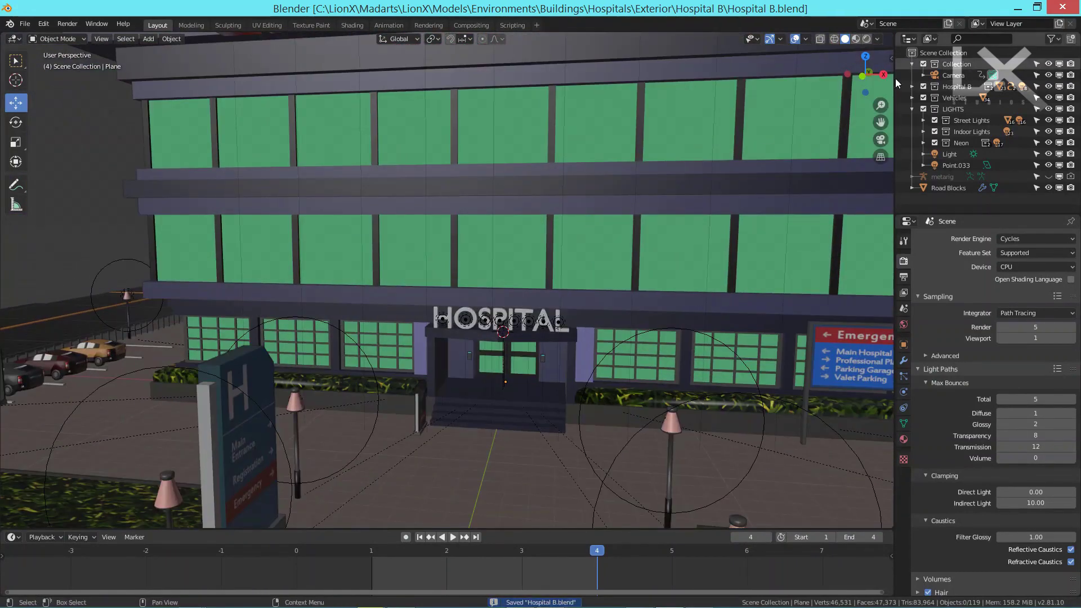
# Step: Inspect the hospital's upper corridor, return to the exterior front view, and save the hospital file
pyautogui.moveTo(657, 172); pyautogui.dragTo(664, 214, button='middle')
pyautogui.scroll(4, 429, 224)
pyautogui.moveTo(588, 209); pyautogui.dragTo(640, 240, button='middle')
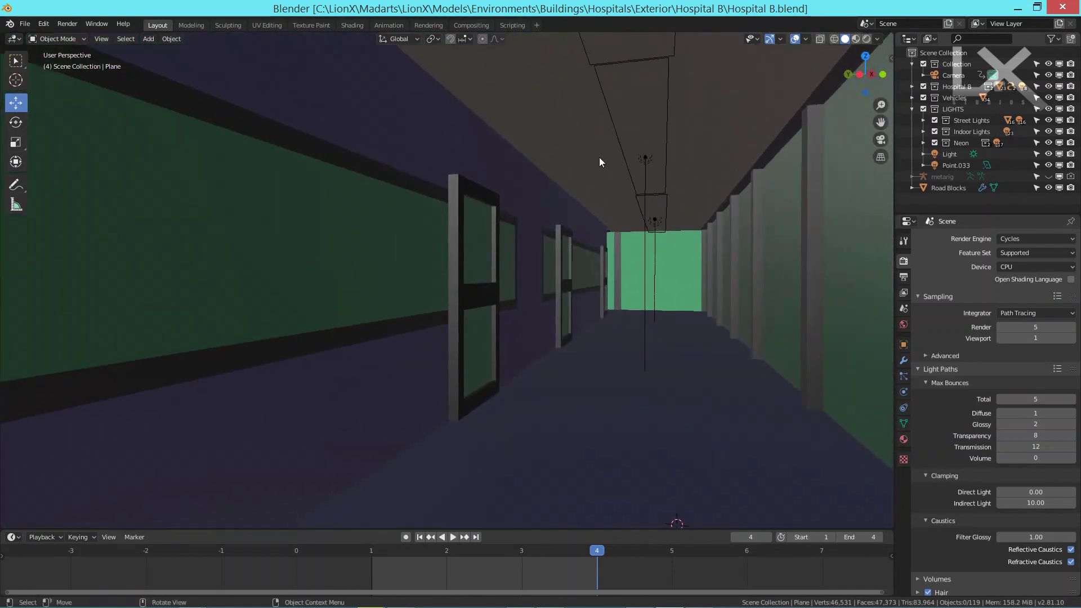
pyautogui.scroll(-4, 600, 161)
pyautogui.scroll(-7, 597, 161)
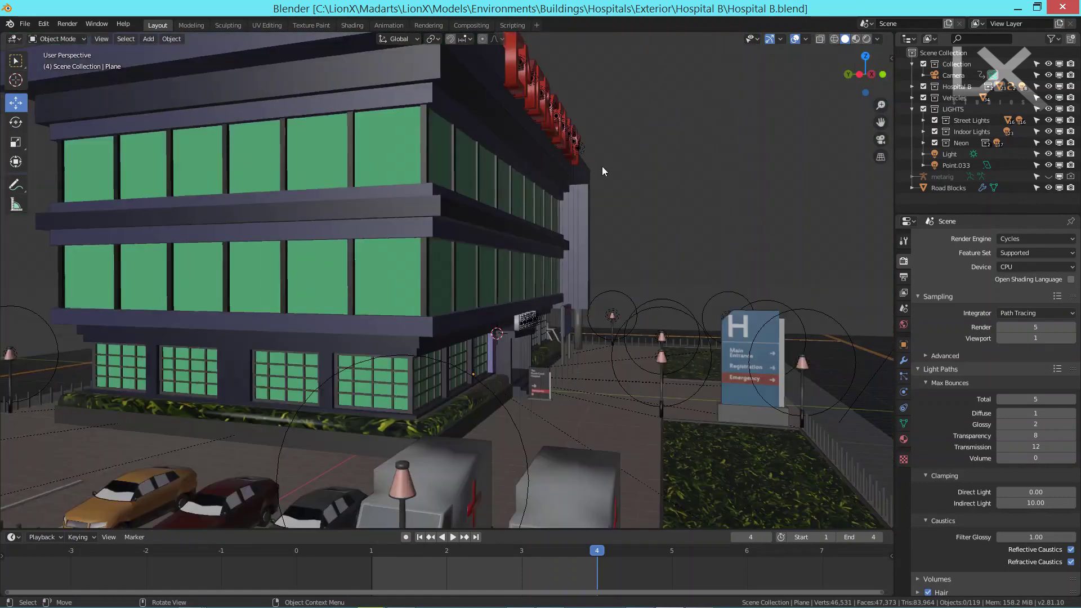
pyautogui.moveTo(602, 167); pyautogui.dragTo(536, 260, button='middle')
pyautogui.hotkey('ctrl', 's')
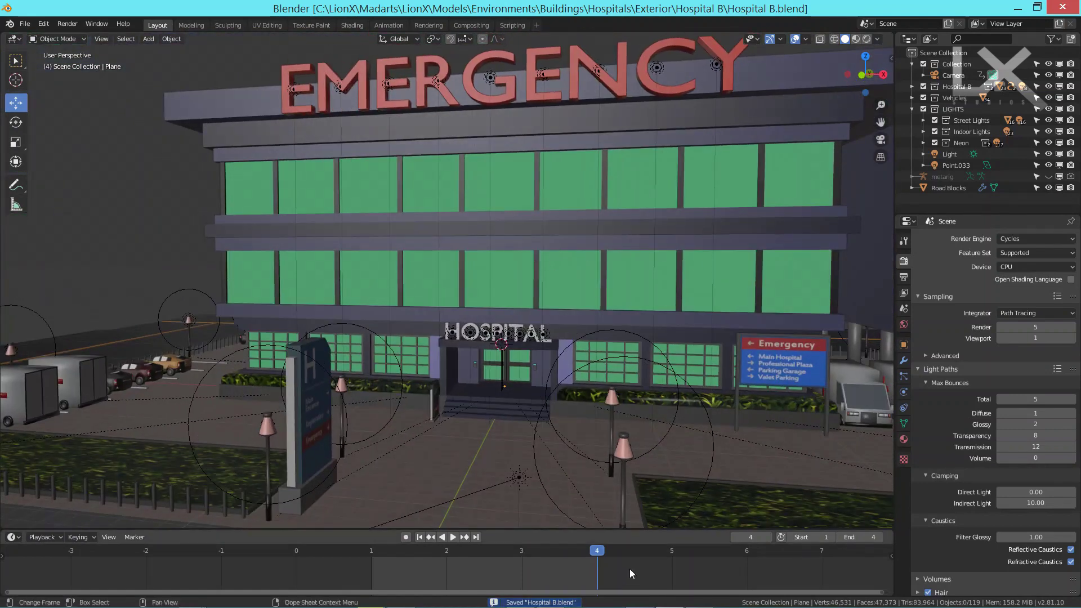
# Step: Switch to Krita, expand layer group 1 of Hospital.0002.kra, and hide every layer above Hospital.0001.png
pyautogui.click(698, 600)
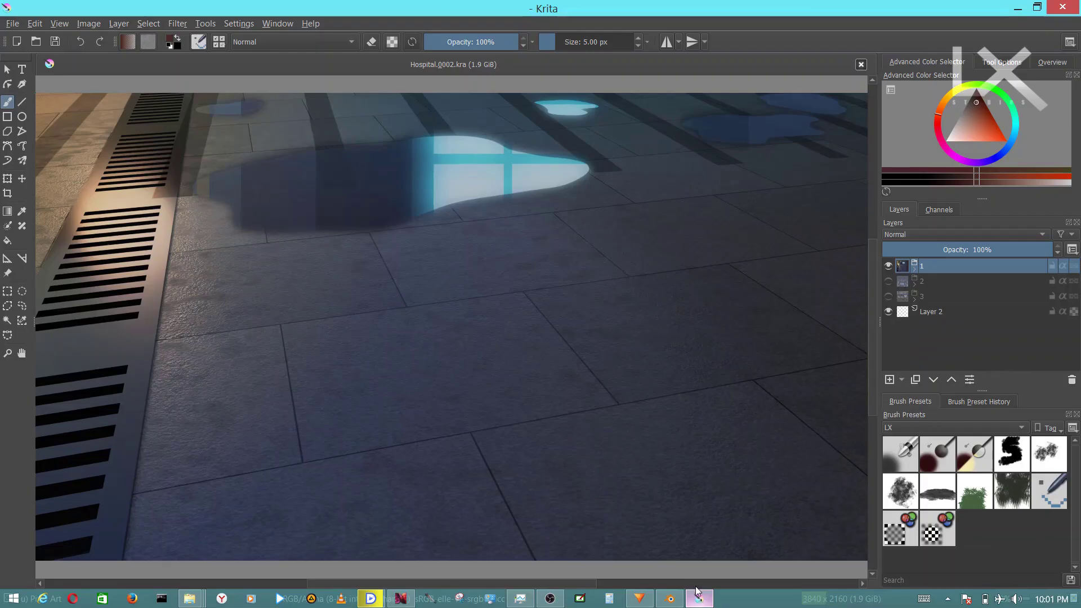
pyautogui.click(914, 266)
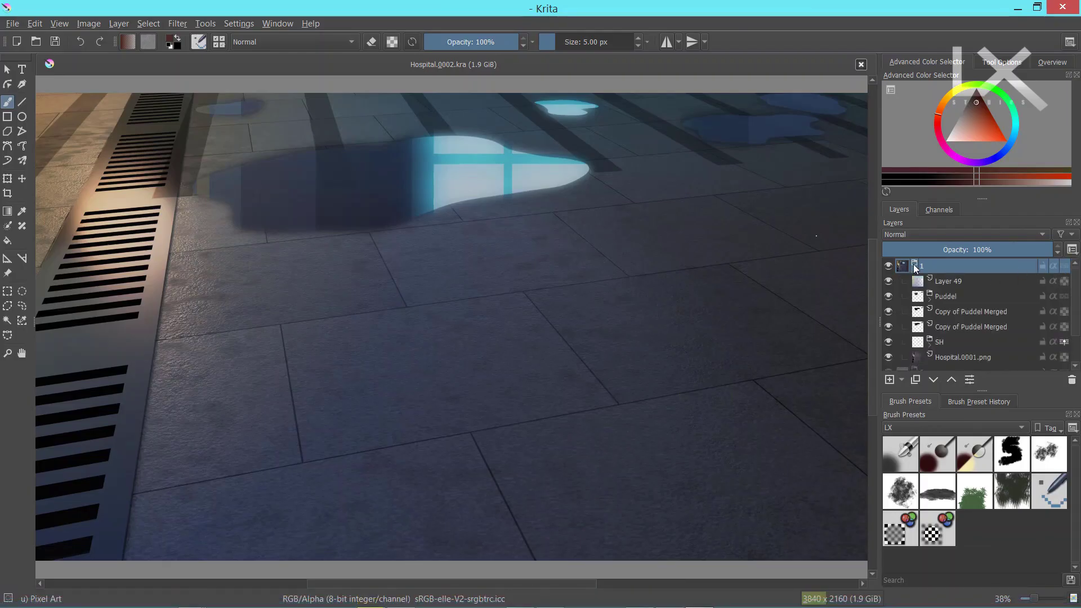
pyautogui.click(888, 296)
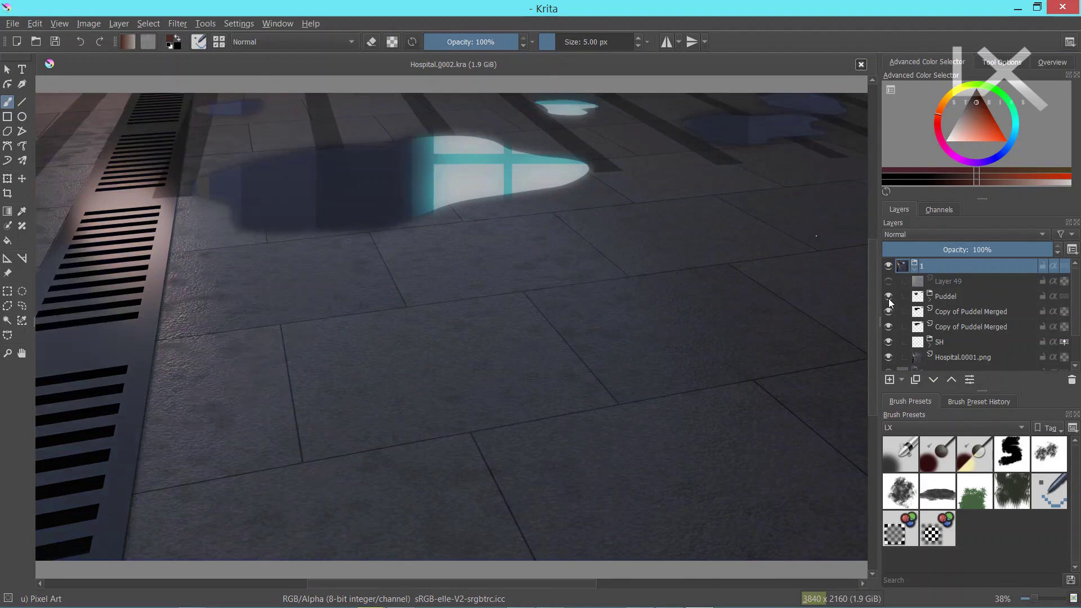
pyautogui.click(889, 311)
pyautogui.click(888, 327)
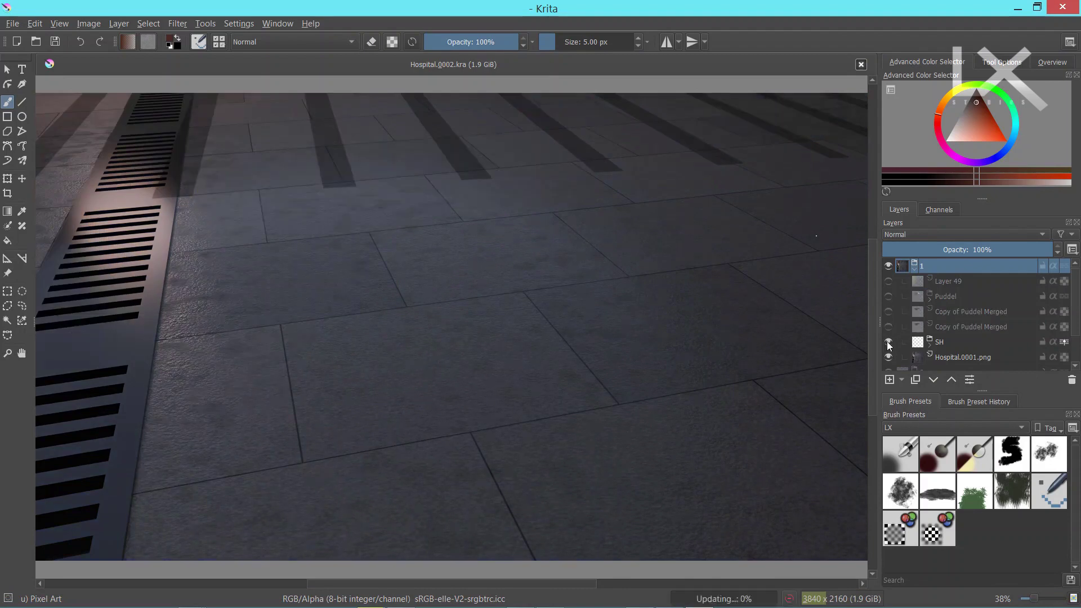
pyautogui.click(888, 342)
pyautogui.keyDown('ctrl'); pyautogui.scroll(-2, 371, 272); pyautogui.keyUp('ctrl')
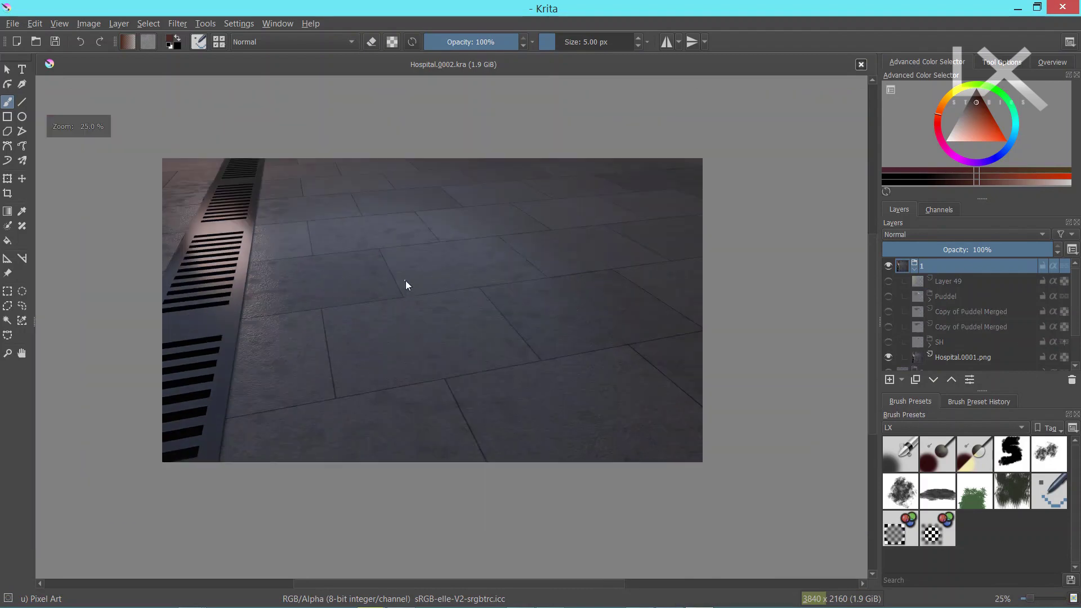
# Step: Show the SH shadow group, both Copy of Puddel Merged layers and the Puddel group, and check the puddle reflections up close
pyautogui.click(888, 343)
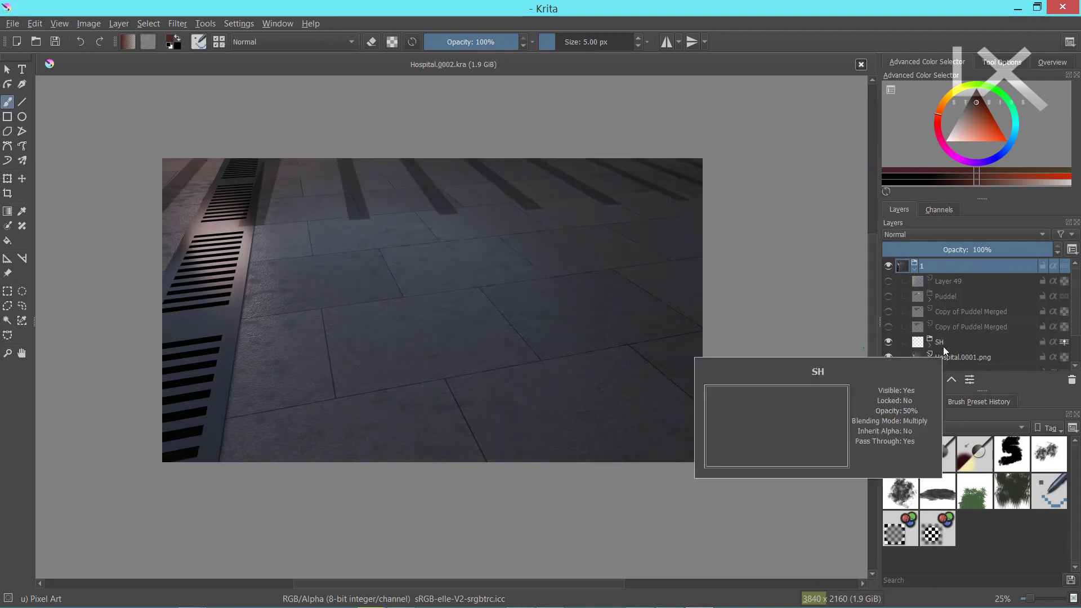
pyautogui.click(889, 327)
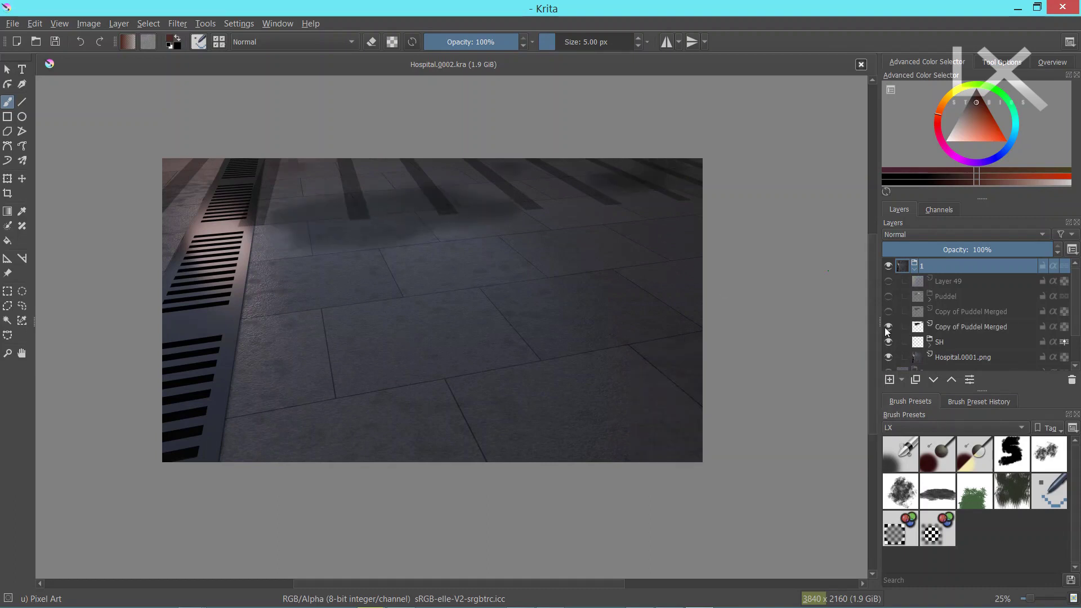
pyautogui.click(888, 311)
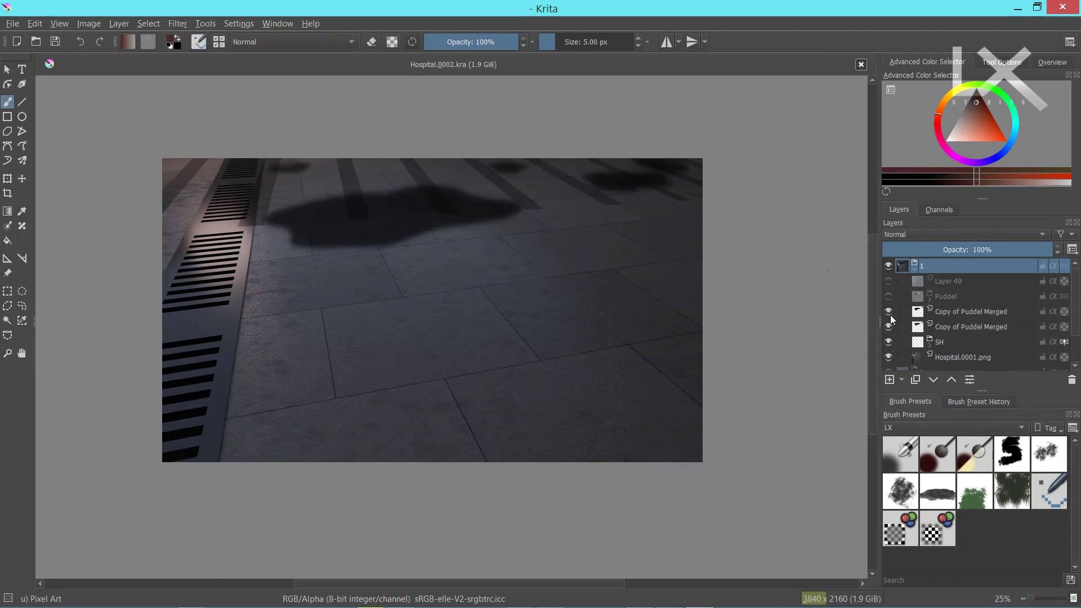
pyautogui.click(889, 297)
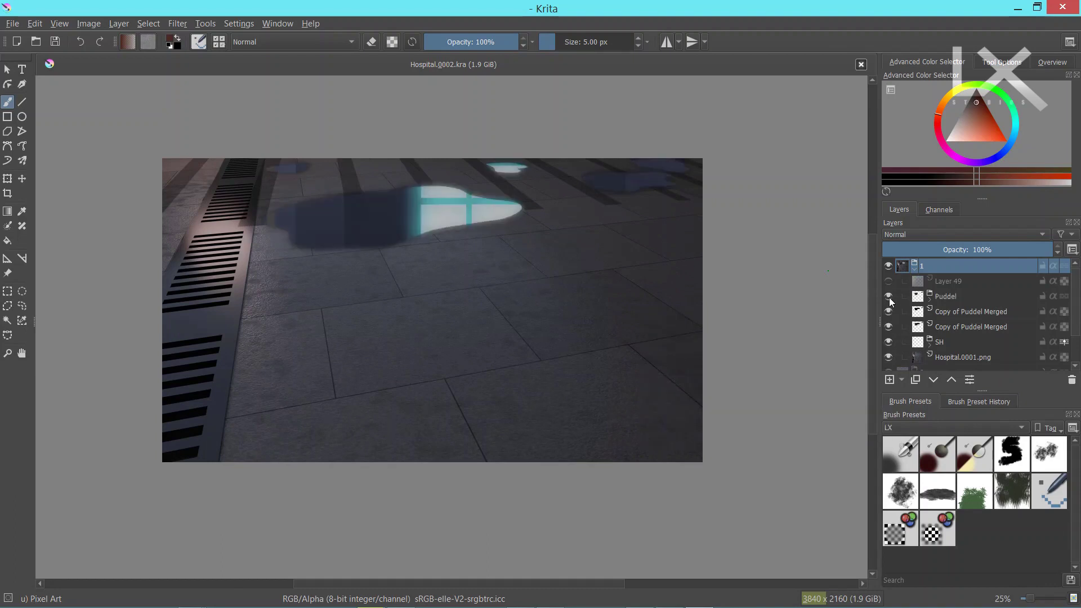
pyautogui.scroll(2, 408, 180)
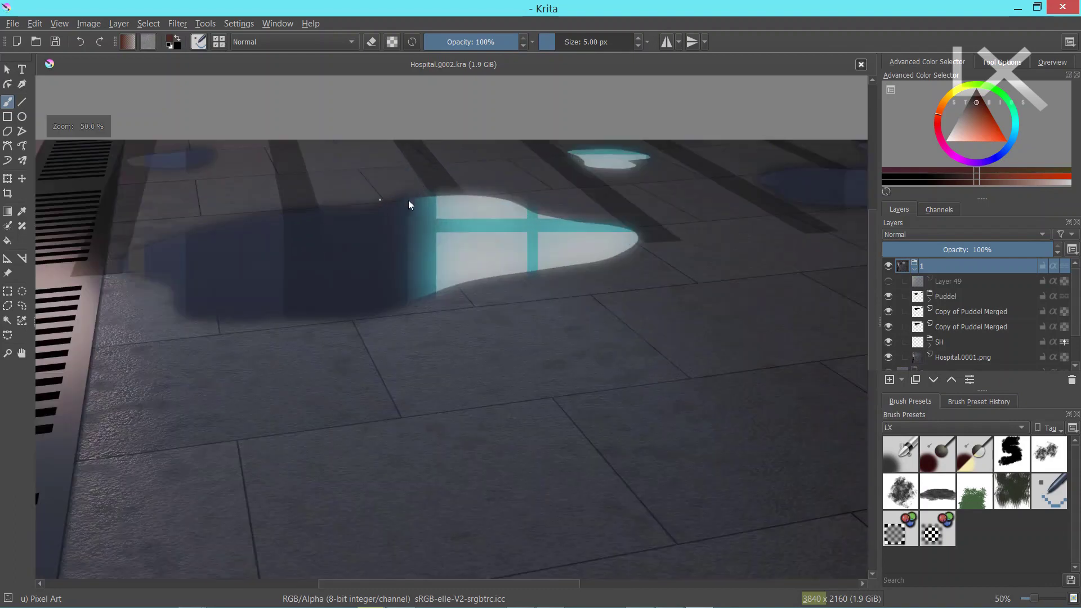
pyautogui.scroll(-2, 471, 292)
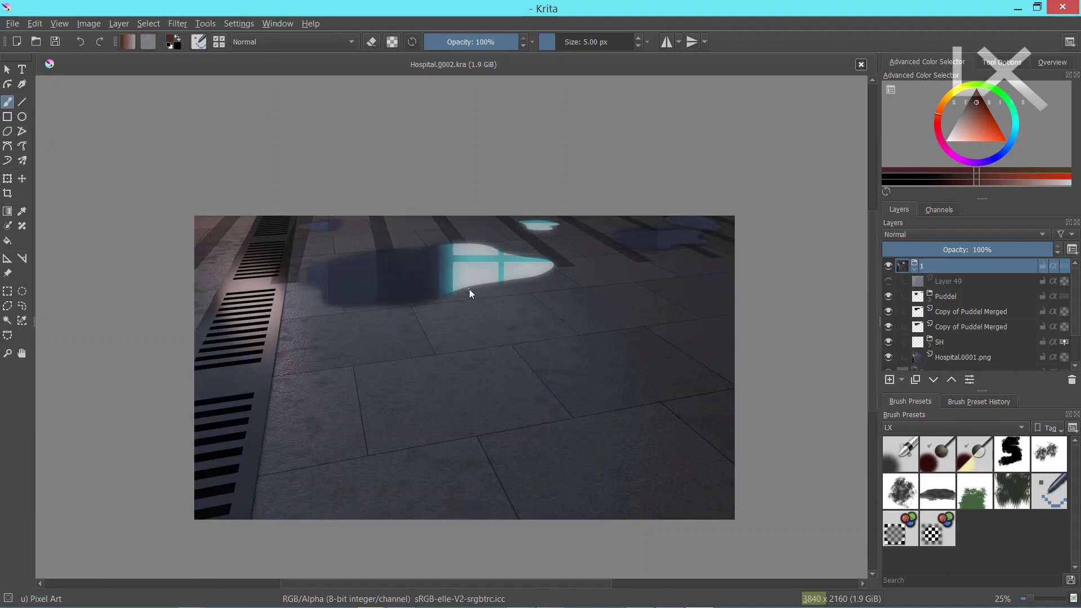
# Step: Show Layer 49 in group 1, and swap visibility from the collapsed group 1 to the expanded group 2
pyautogui.click(888, 281)
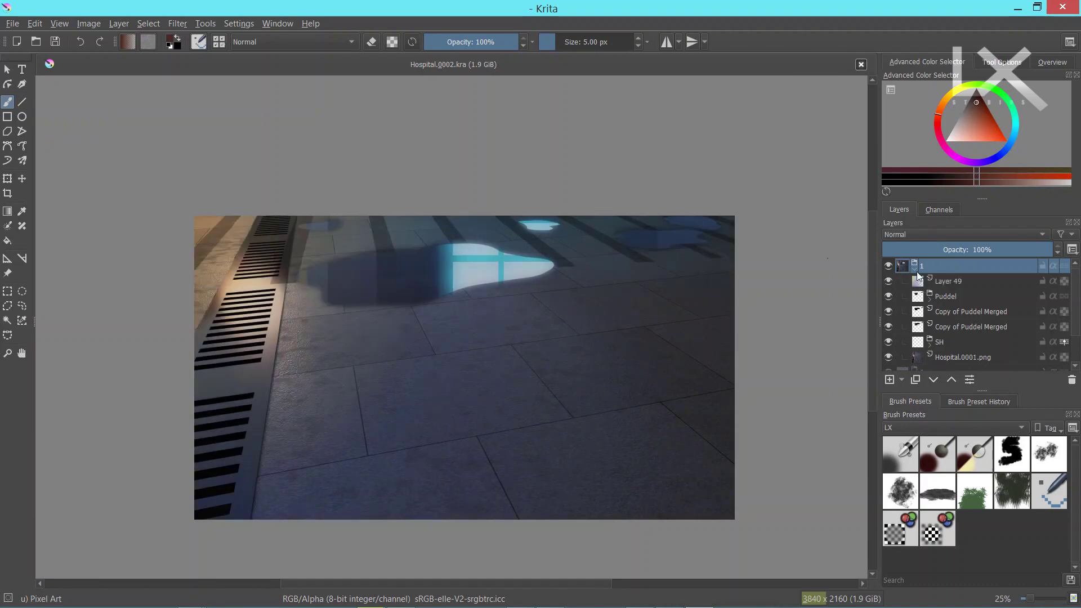
pyautogui.click(915, 269)
pyautogui.click(888, 265)
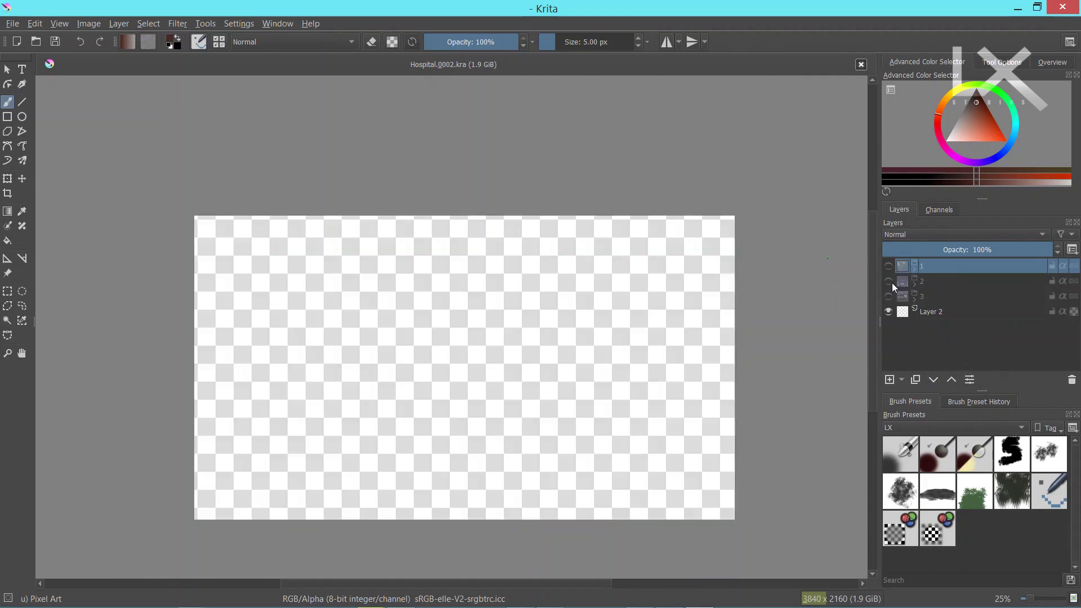
pyautogui.click(888, 281)
pyautogui.click(914, 284)
pyautogui.scroll(-1, 908, 289)
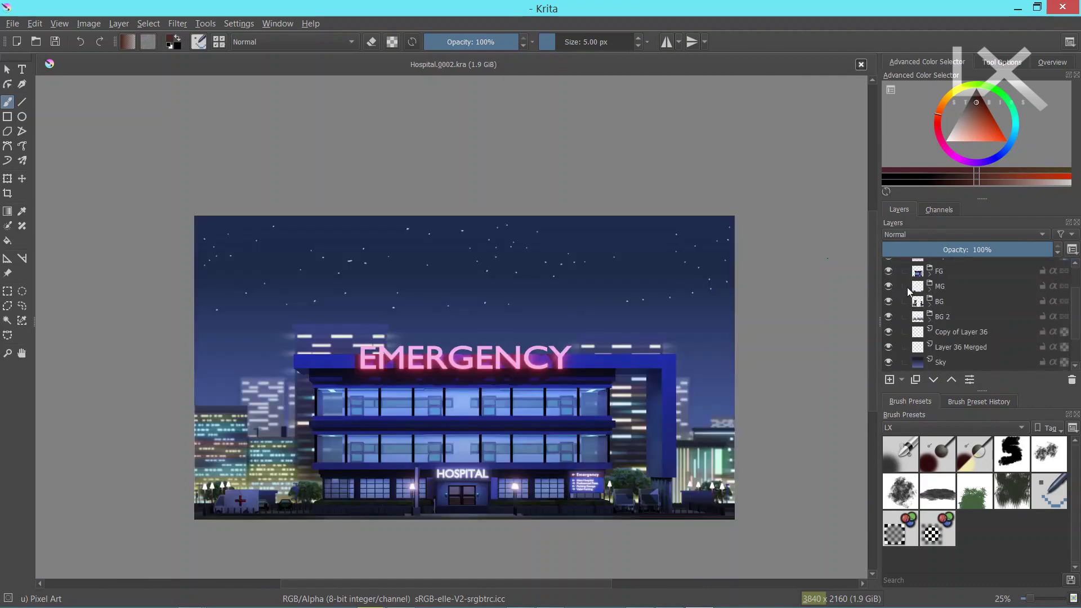
pyautogui.scroll(1, 887, 288)
# Step: Isolate the FG group by hiding Layer 37, MG, BG, BG 2, Copy of Layer 36, Layer 36 Merged and Sky
pyautogui.click(889, 296)
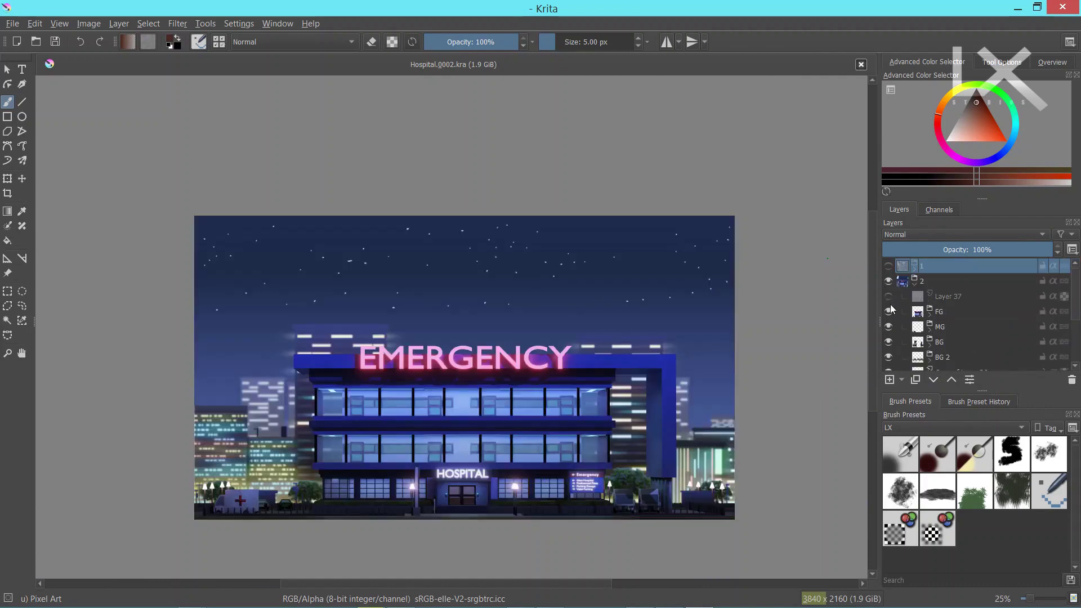
pyautogui.click(888, 326)
pyautogui.scroll(-1, 894, 330)
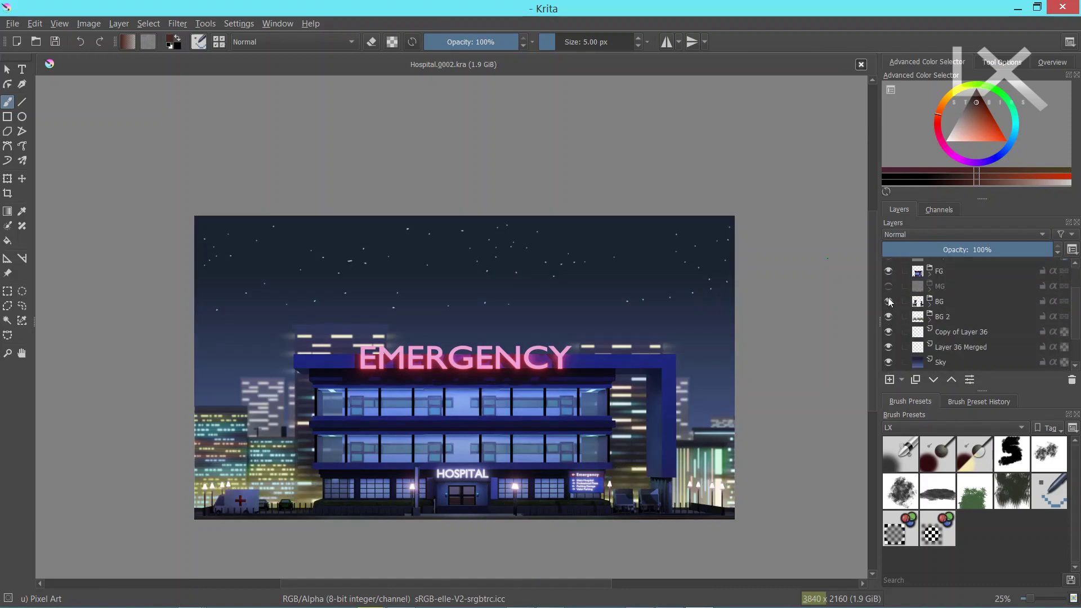
pyautogui.click(889, 301)
pyautogui.click(888, 316)
pyautogui.click(888, 332)
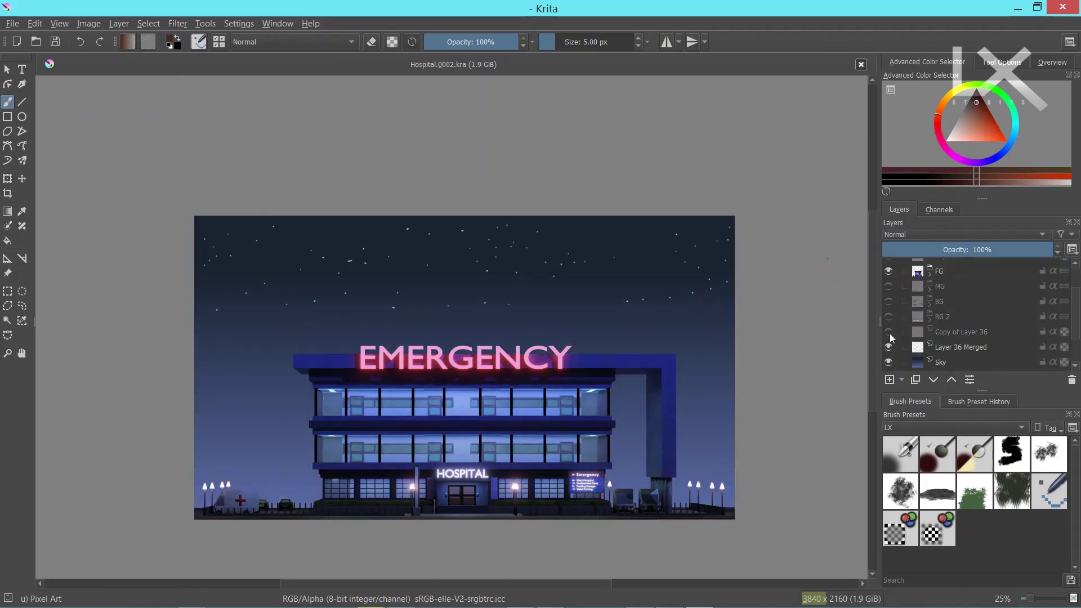
pyautogui.click(893, 349)
pyautogui.click(890, 361)
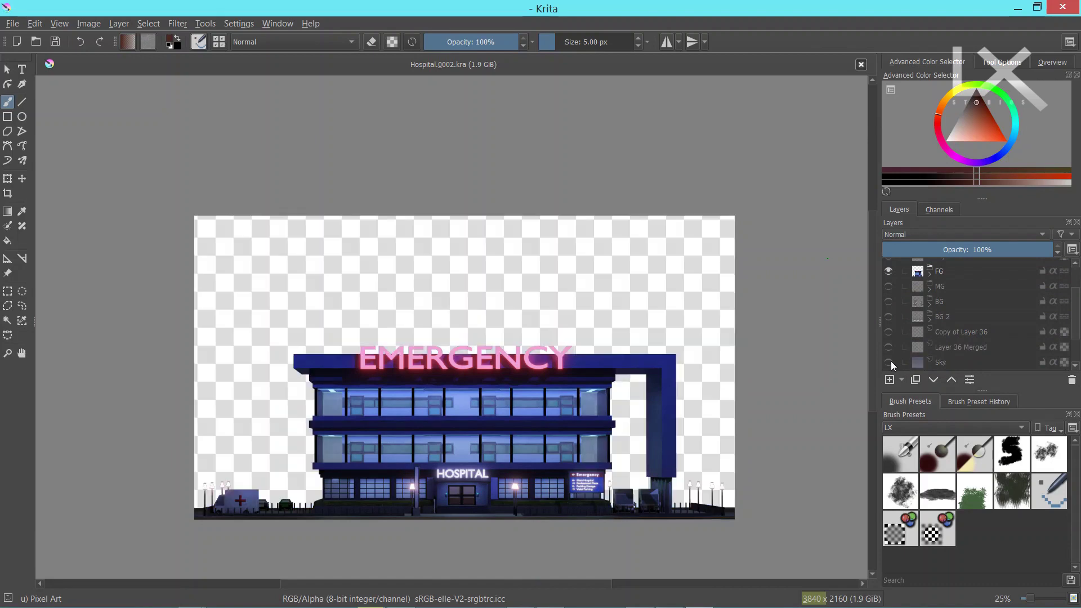
# Step: Expand the FG group and compare the hospital building with Layer 22 hidden and shown
pyautogui.click(928, 275)
pyautogui.click(888, 285)
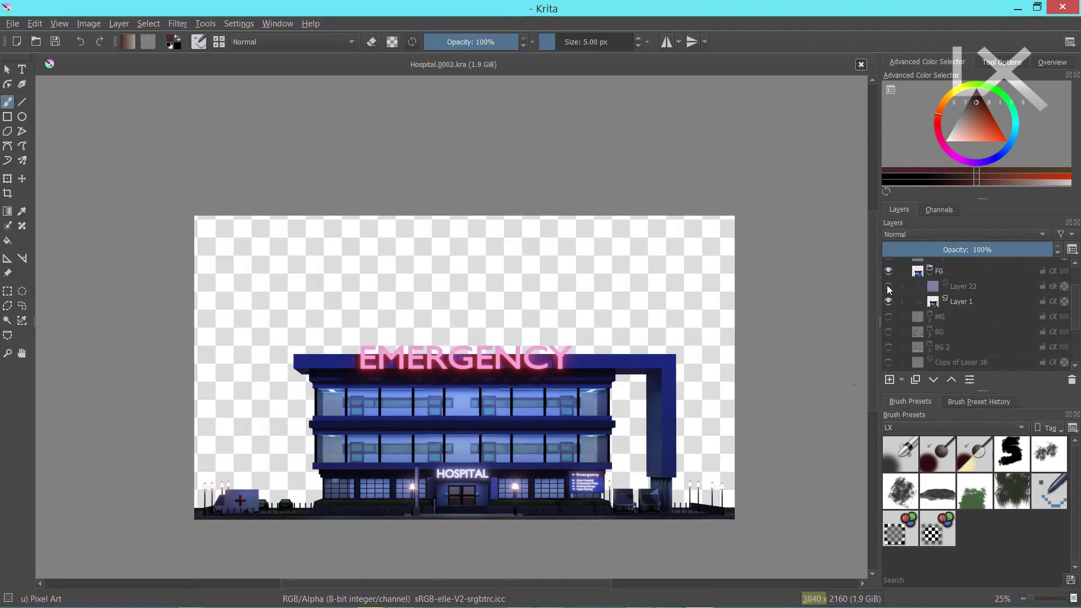
pyautogui.click(928, 275)
pyautogui.click(928, 275)
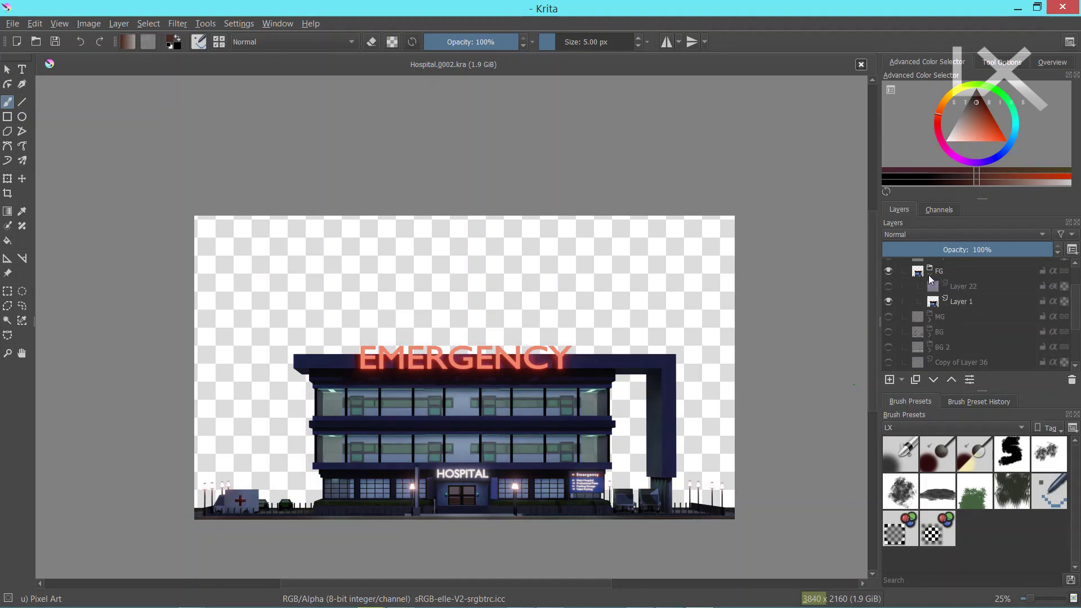
pyautogui.click(888, 285)
# Step: Show the BG 2, MG and BG groups plus Copy of Layer 36, Layer 36 Merged and Sky behind the hospital
pyautogui.click(888, 346)
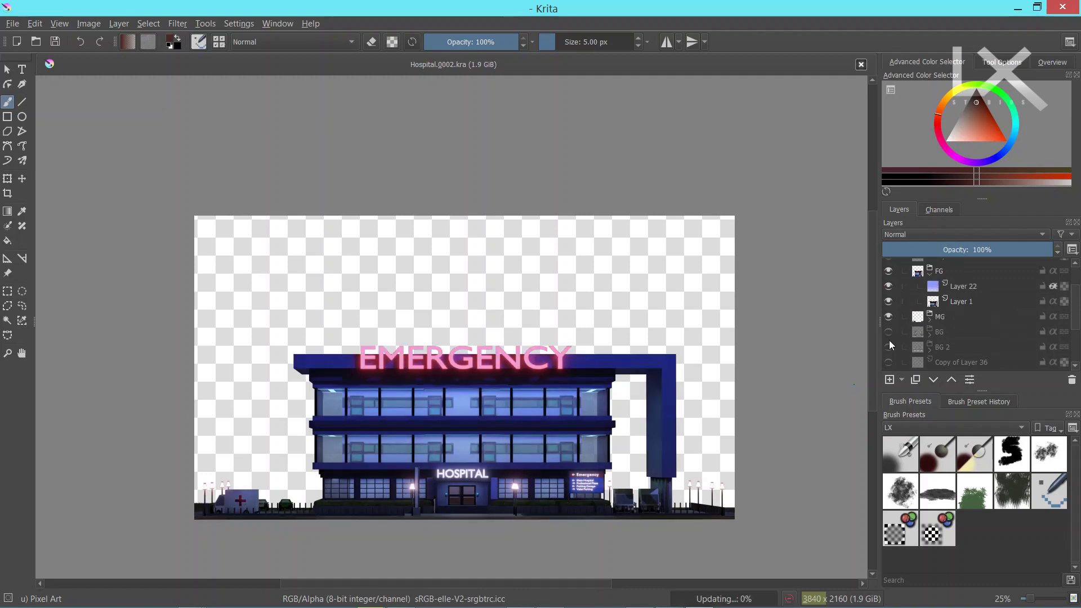
pyautogui.scroll(-1, 893, 332)
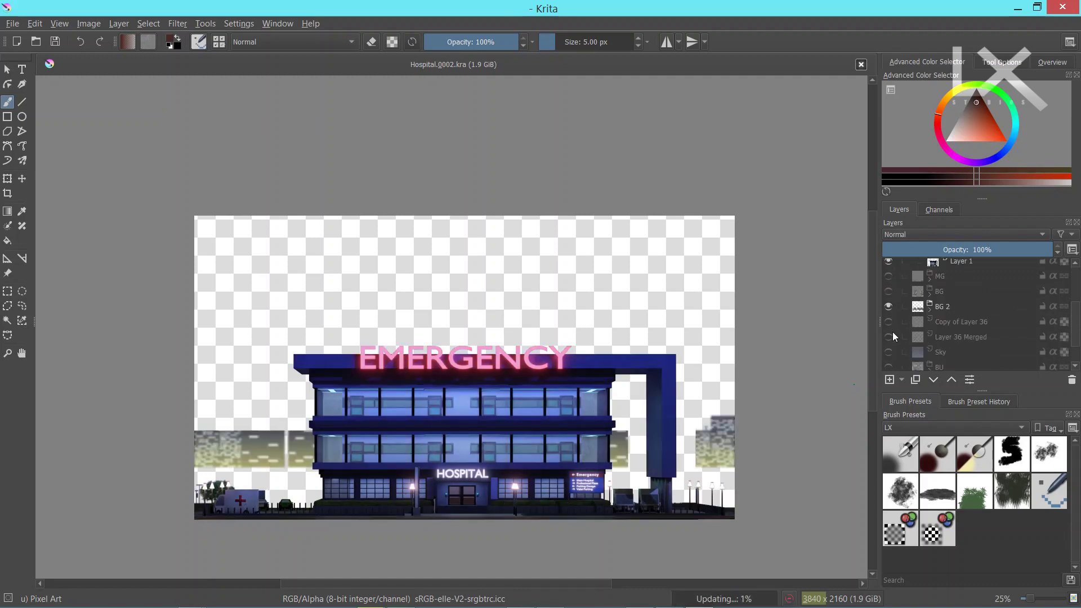
pyautogui.click(888, 276)
pyautogui.click(888, 291)
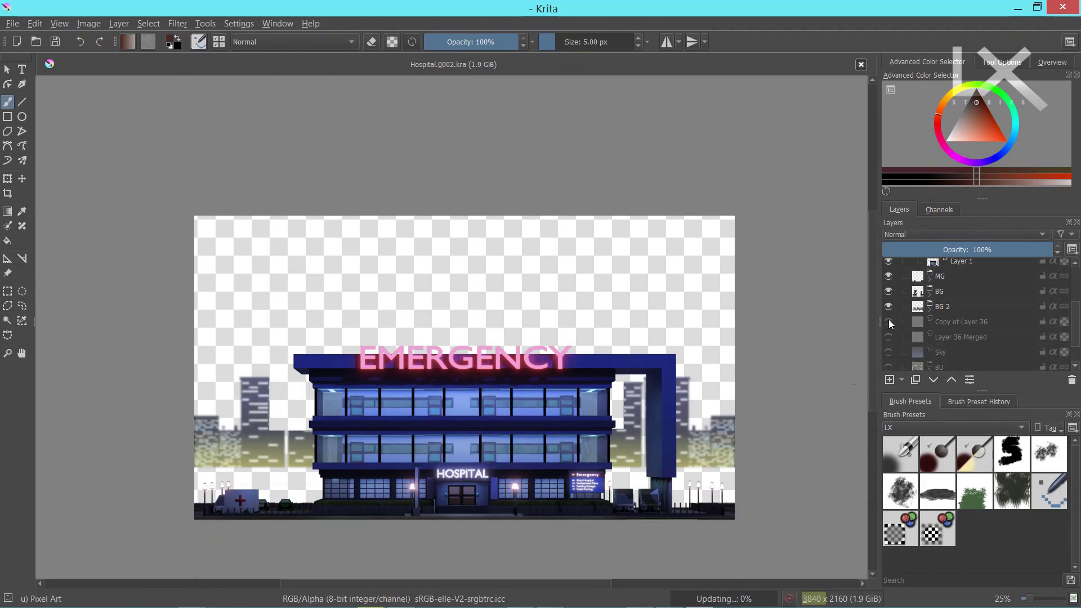
pyautogui.click(888, 320)
pyautogui.click(888, 337)
pyautogui.click(889, 352)
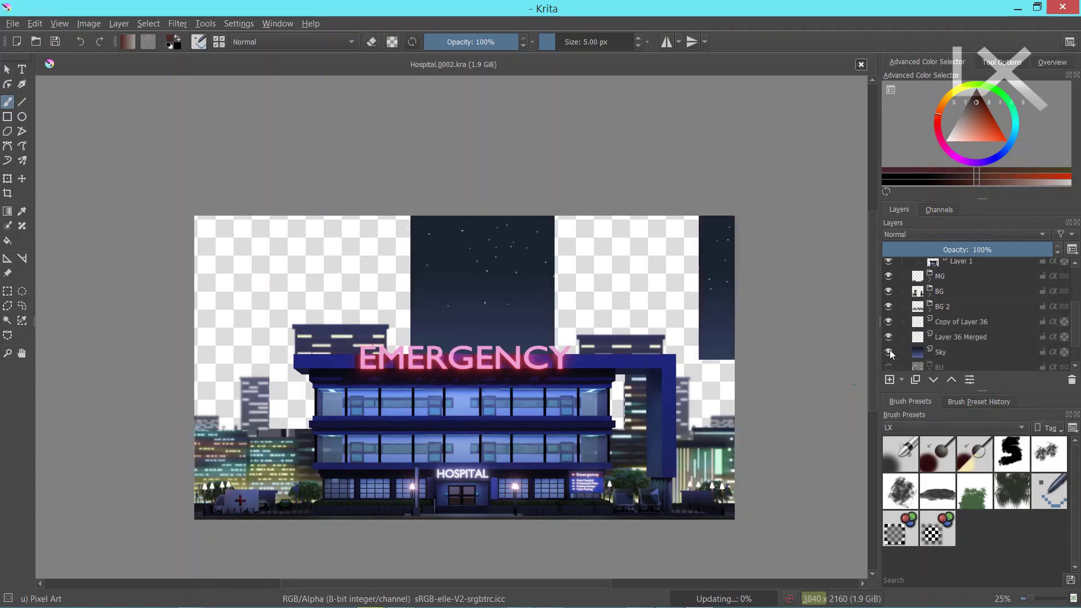
pyautogui.scroll(-1, 890, 350)
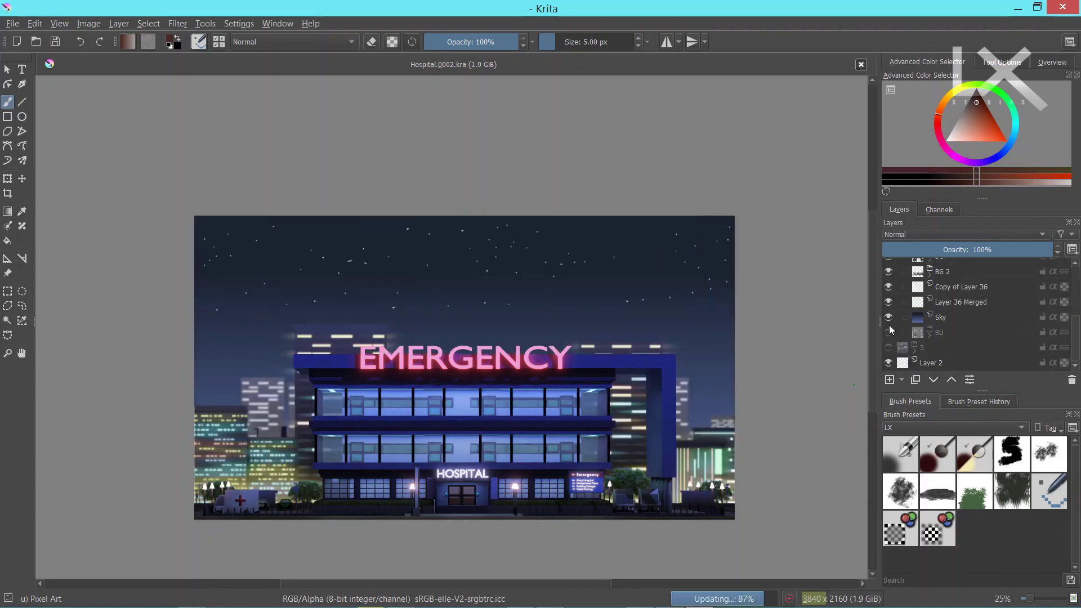
pyautogui.scroll(2, 889, 325)
pyautogui.scroll(-1, 900, 322)
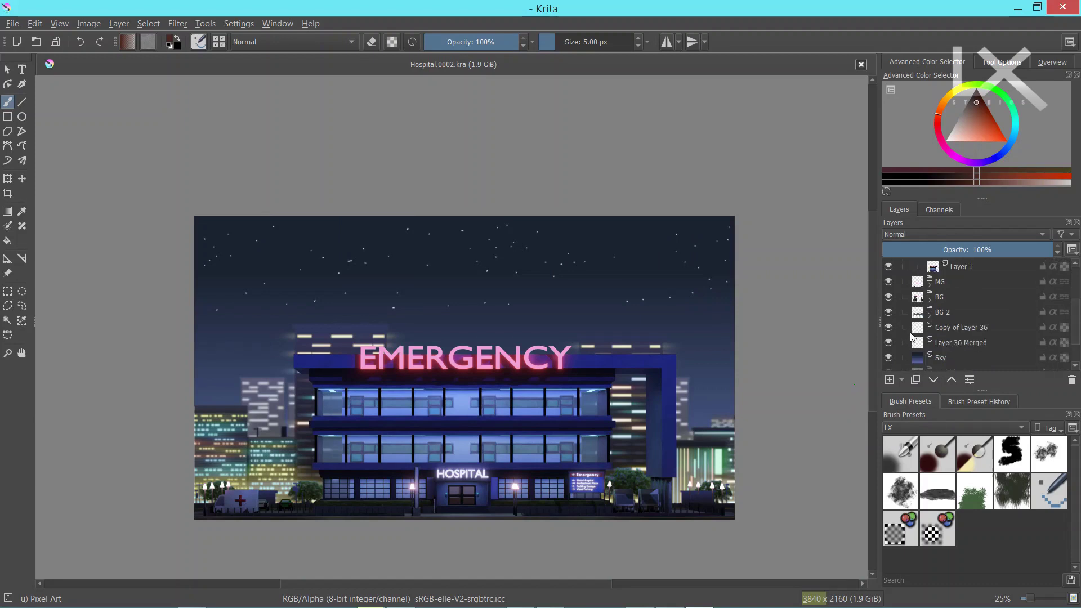
# Step: Hide MG, BG, BG 2, Copy of Layer 36, Layer 36 Merged and Sky again so only FG remains visible
pyautogui.click(889, 283)
pyautogui.click(886, 296)
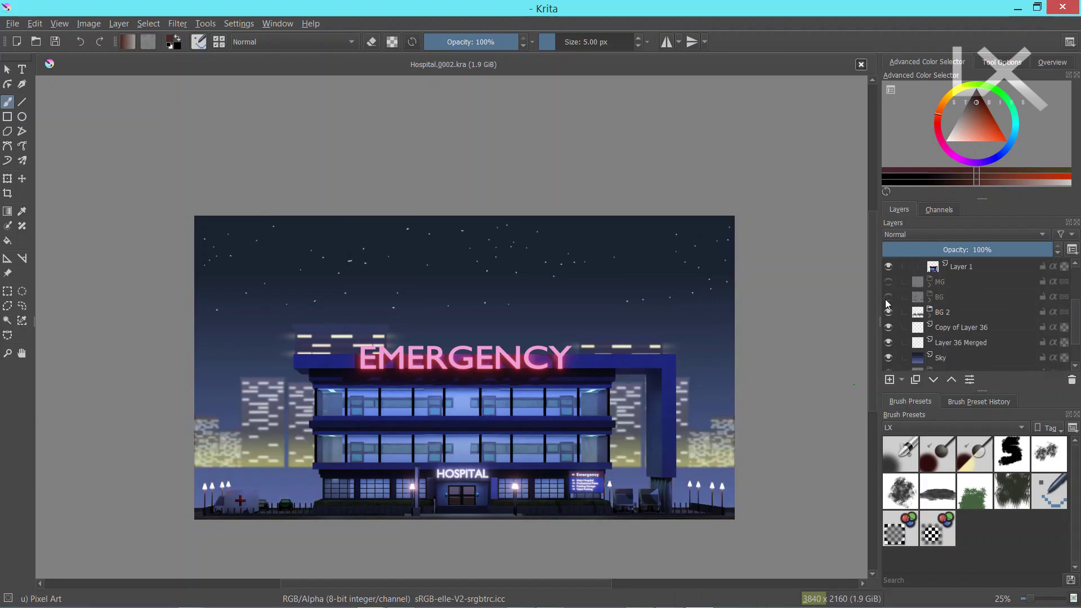
pyautogui.click(887, 312)
pyautogui.click(888, 327)
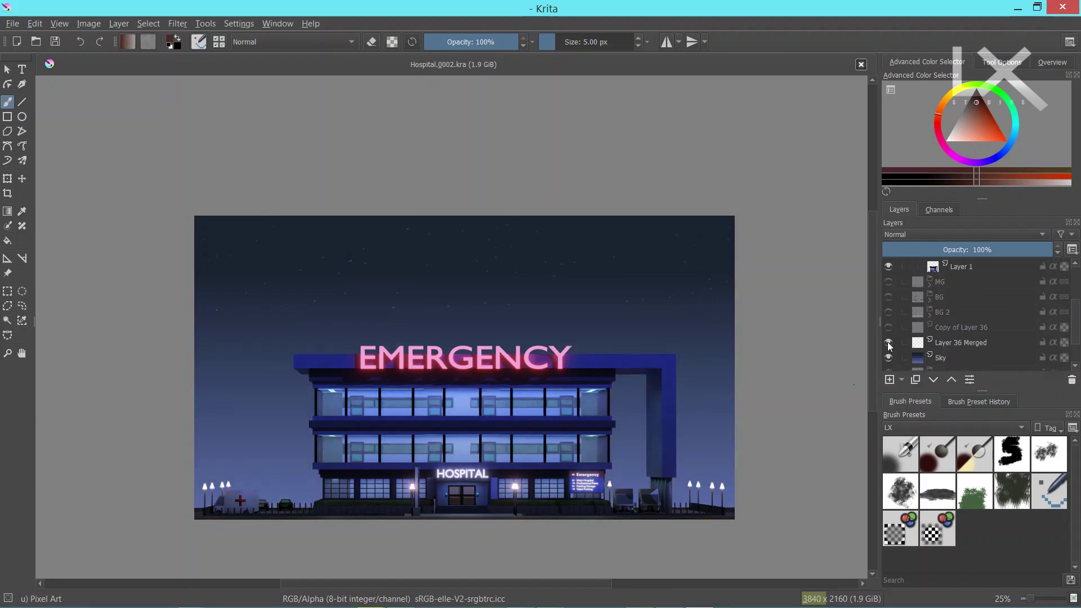
pyautogui.click(888, 342)
pyautogui.click(890, 358)
pyautogui.scroll(1, 961, 288)
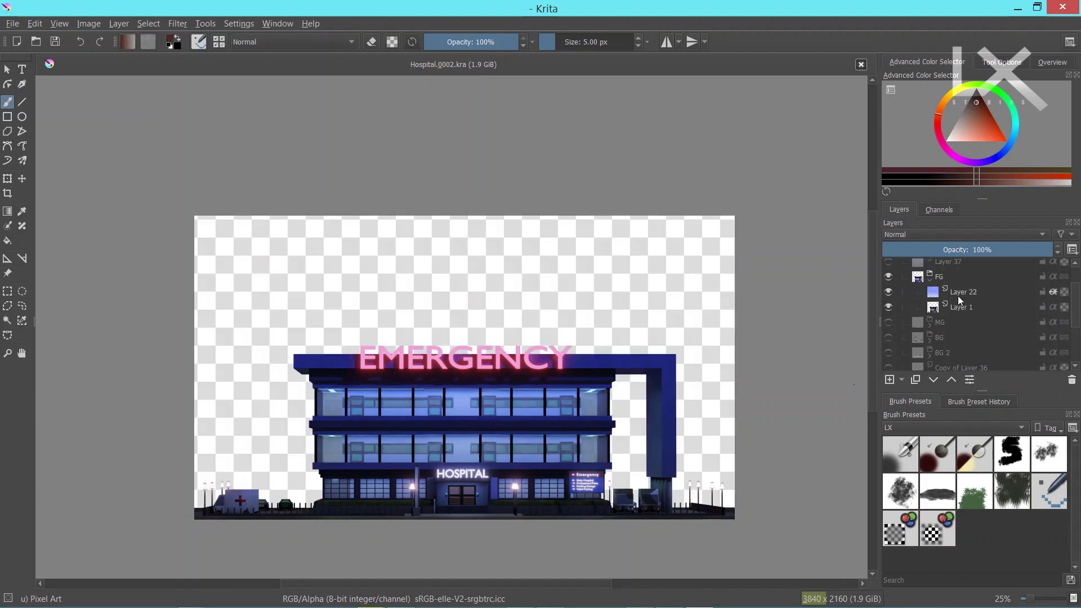
# Step: Compare Layer 22 with inherit alpha off and on, check Layer 1's properties, and collapse the FG group
pyautogui.click(972, 294)
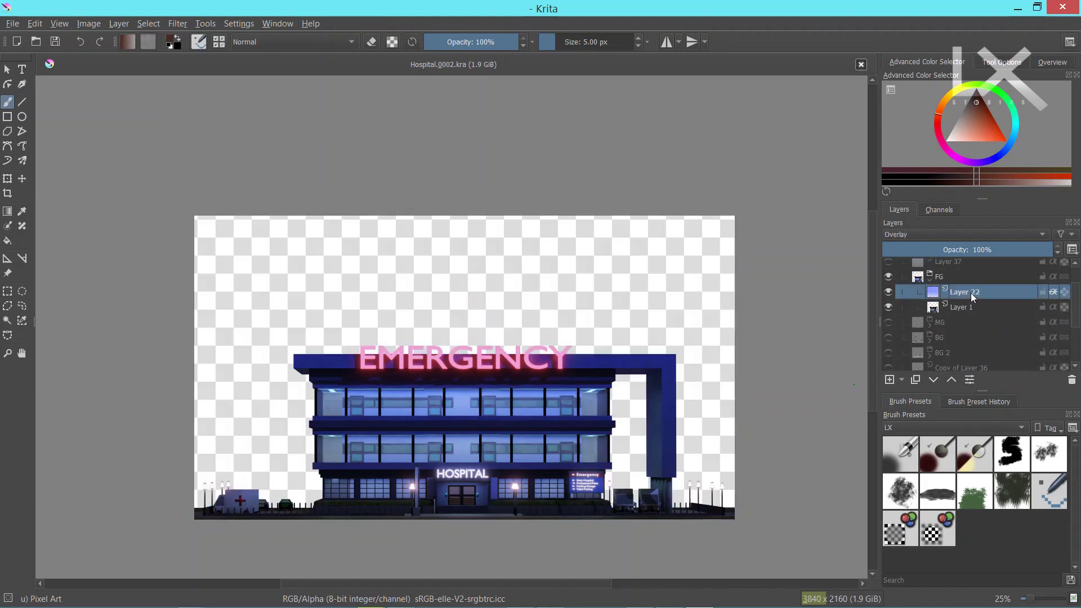
pyautogui.click(1052, 293)
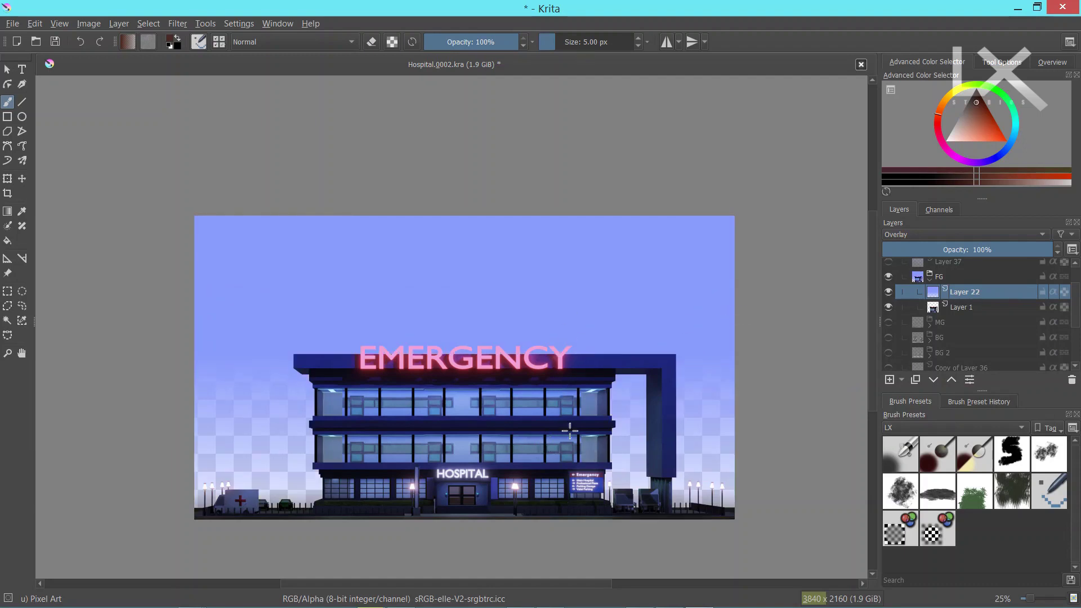
pyautogui.click(1053, 292)
pyautogui.click(952, 307)
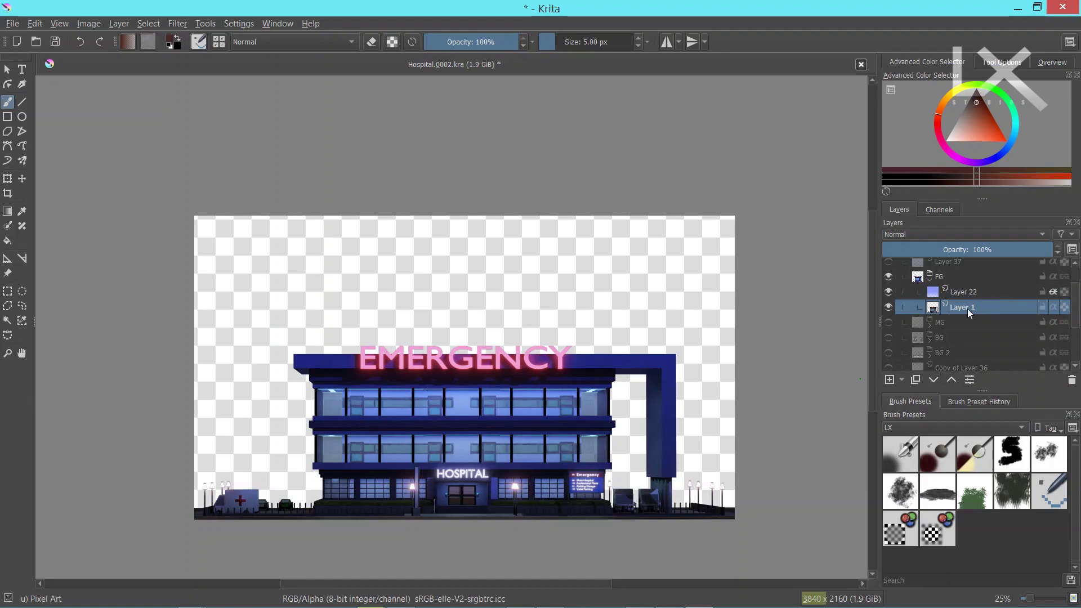
pyautogui.moveTo(968, 309)
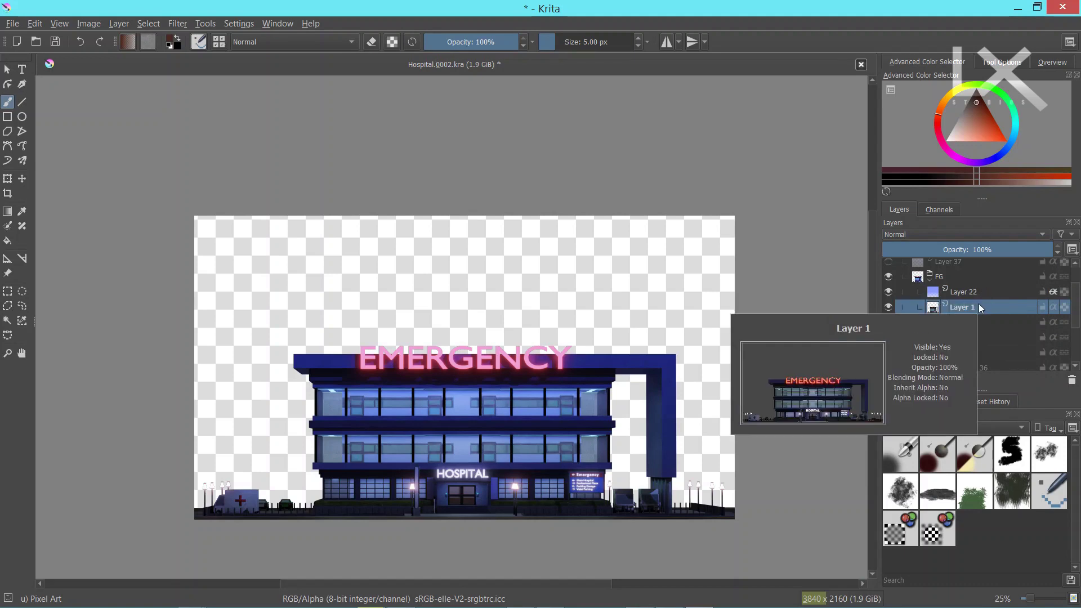
pyautogui.click(930, 279)
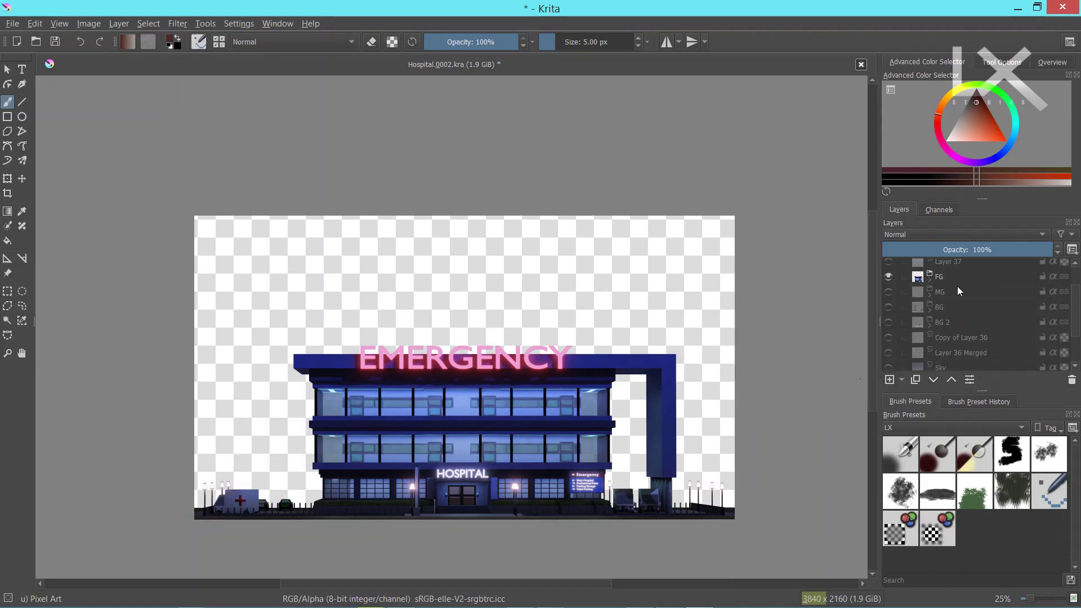
# Step: Restore the full exterior by showing MG, BG, BG 2, Copy of Layer 36, Layer 36 Merged, Sky and Layer 37
pyautogui.click(888, 292)
pyautogui.click(889, 307)
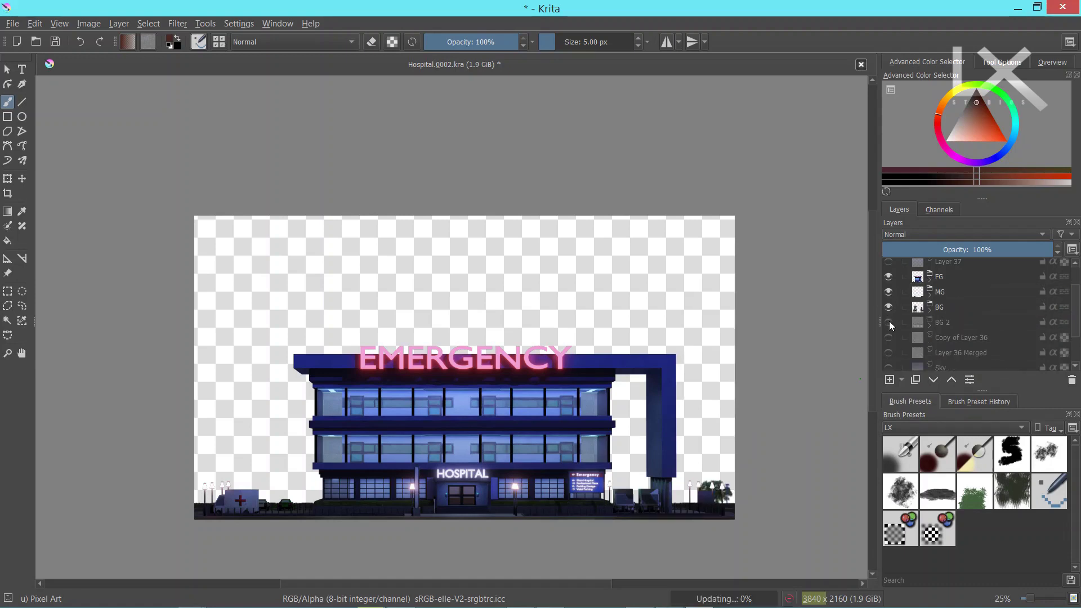
pyautogui.click(888, 322)
pyautogui.click(889, 337)
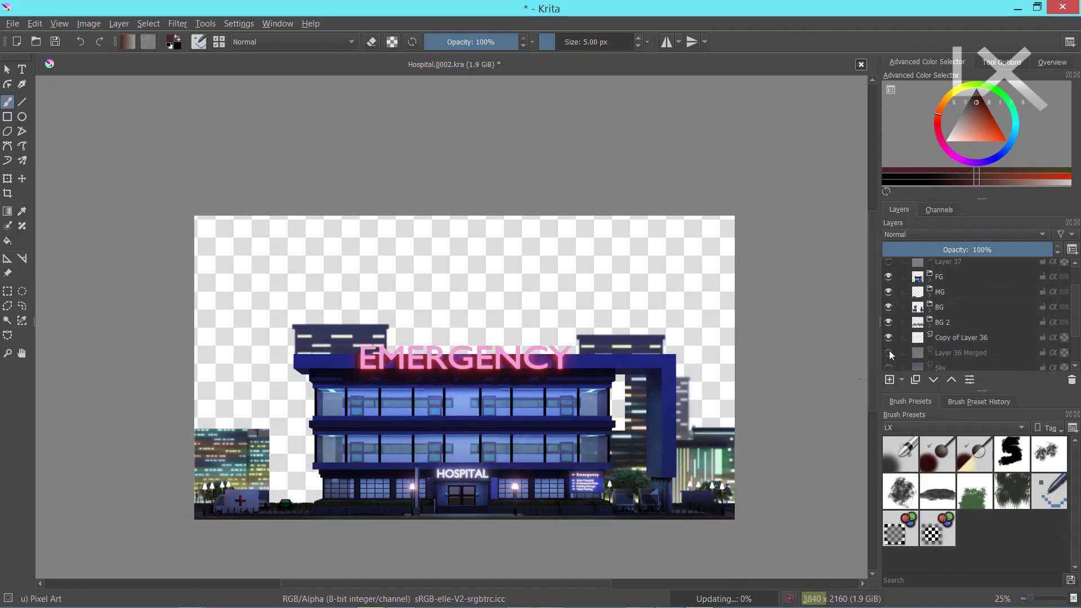
pyautogui.click(888, 352)
pyautogui.scroll(-1, 892, 360)
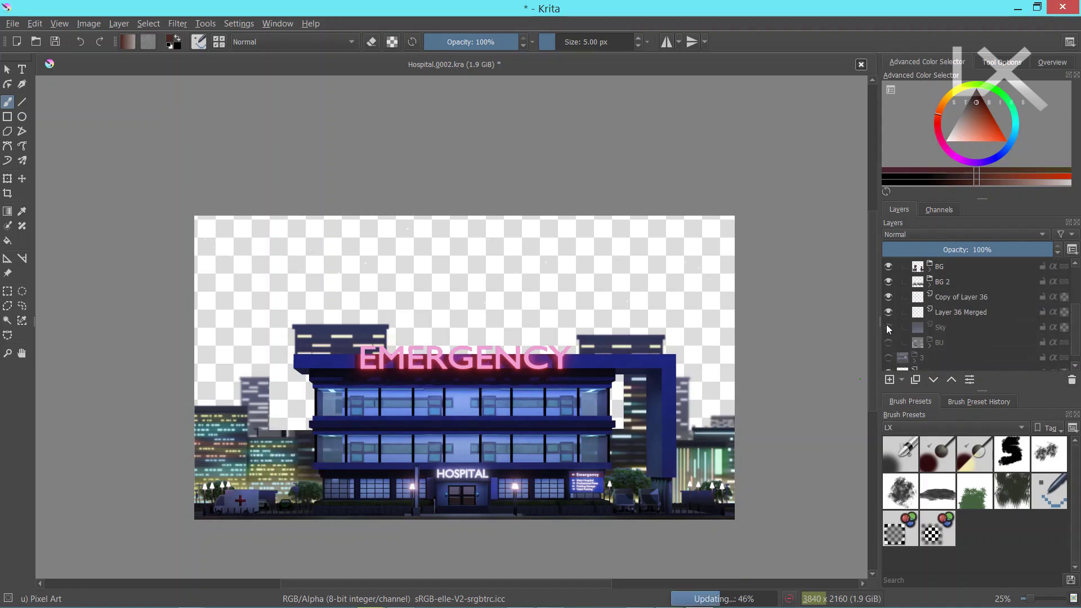
pyautogui.click(888, 328)
pyautogui.scroll(2, 903, 311)
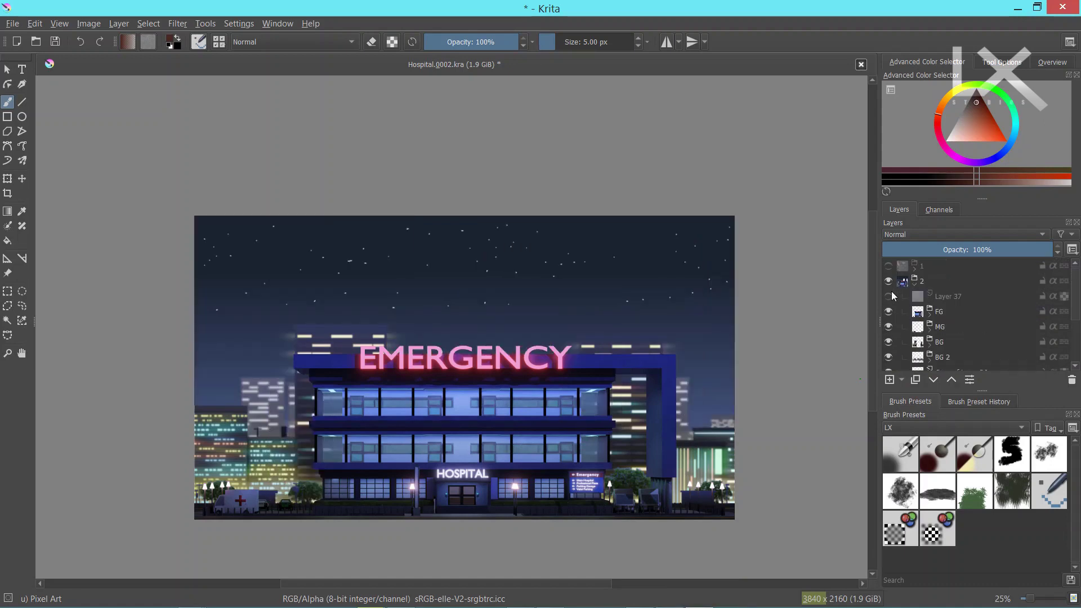
pyautogui.click(889, 295)
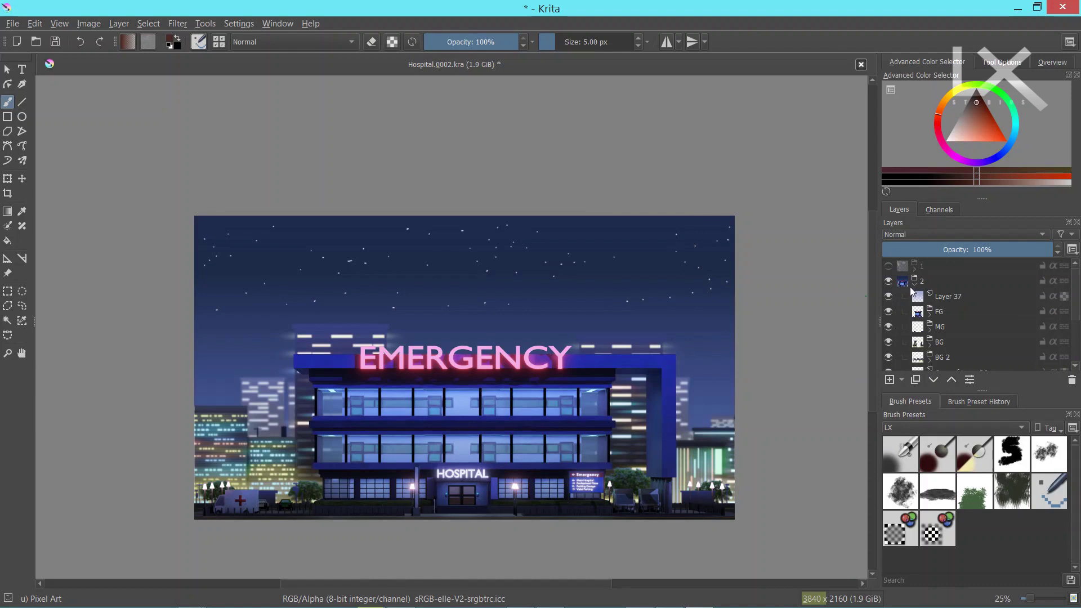
# Step: Collapse and hide group 2, show group 3 with the Emergency sign, and save Hospital.0002.kra
pyautogui.click(913, 286)
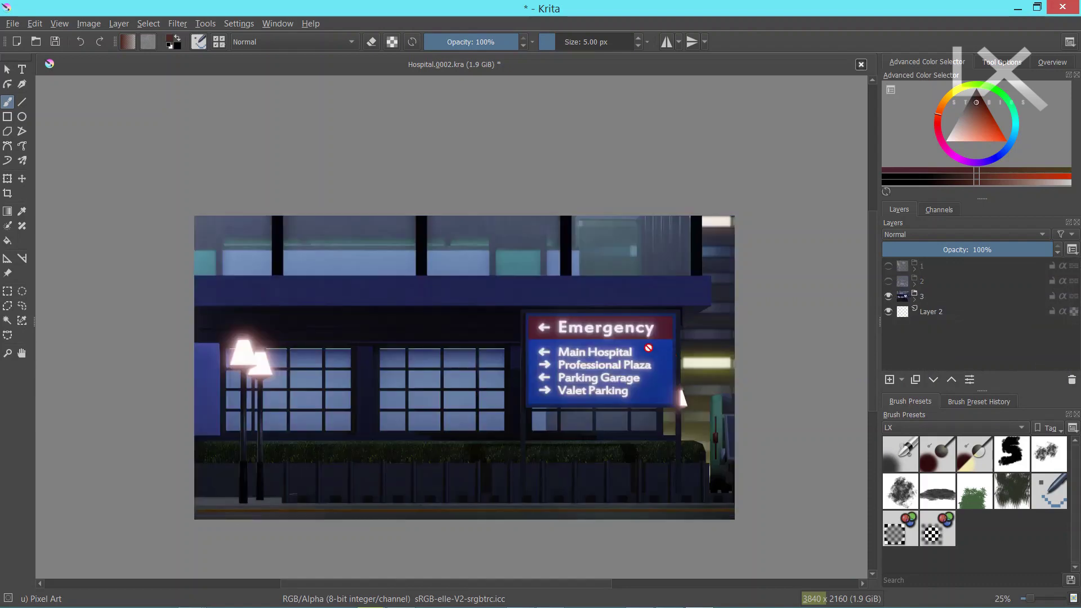
pyautogui.hotkey('ctrl', 's')
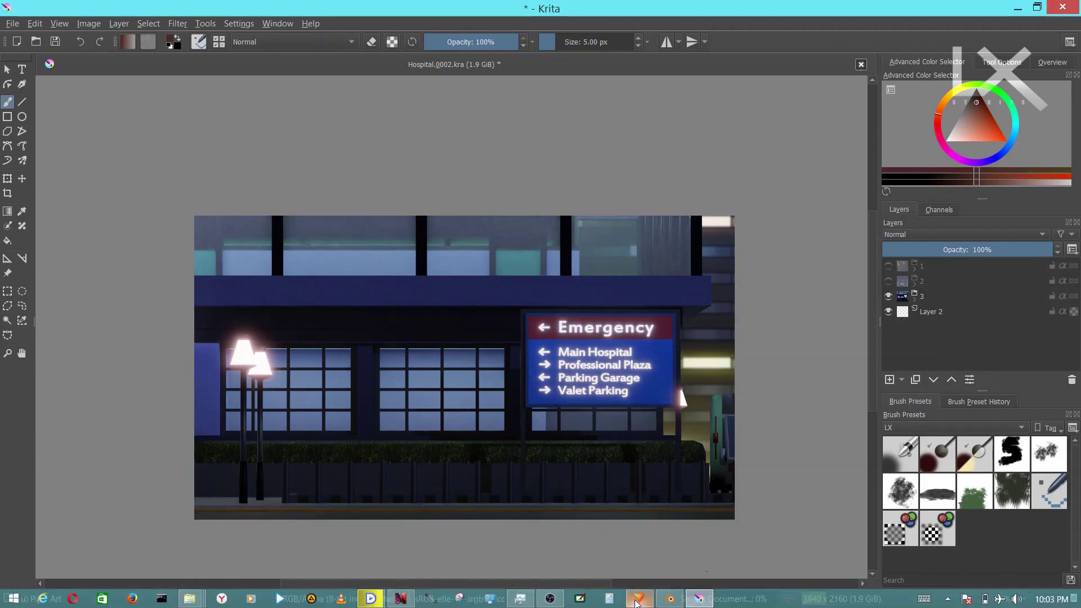
# Step: Switch to HitFilm Express and show the S1 composite's hospital exterior at 00:00:04:02
pyautogui.click(638, 600)
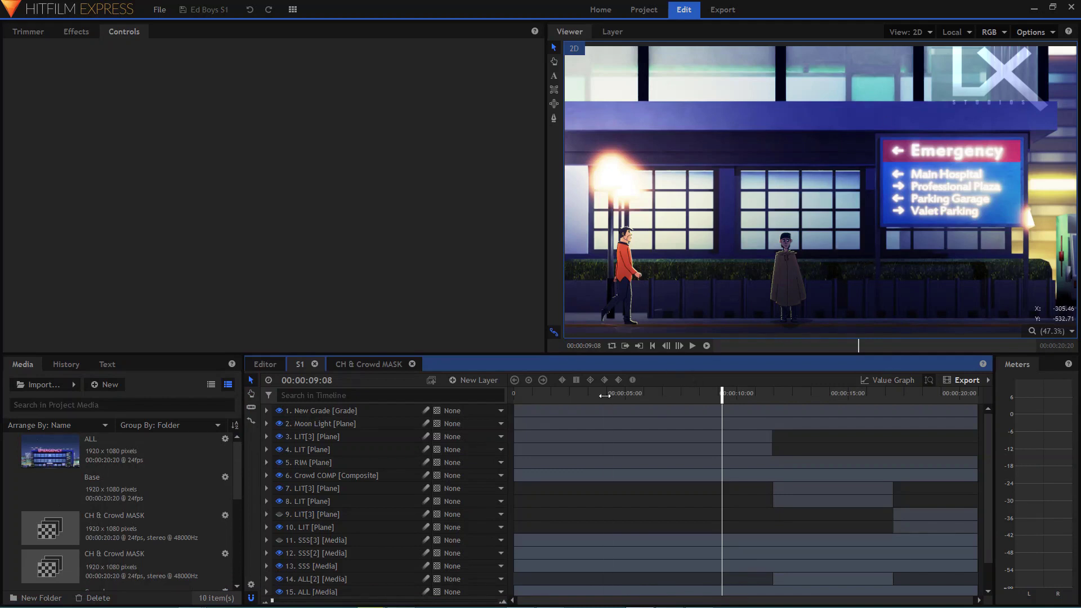
pyautogui.click(604, 394)
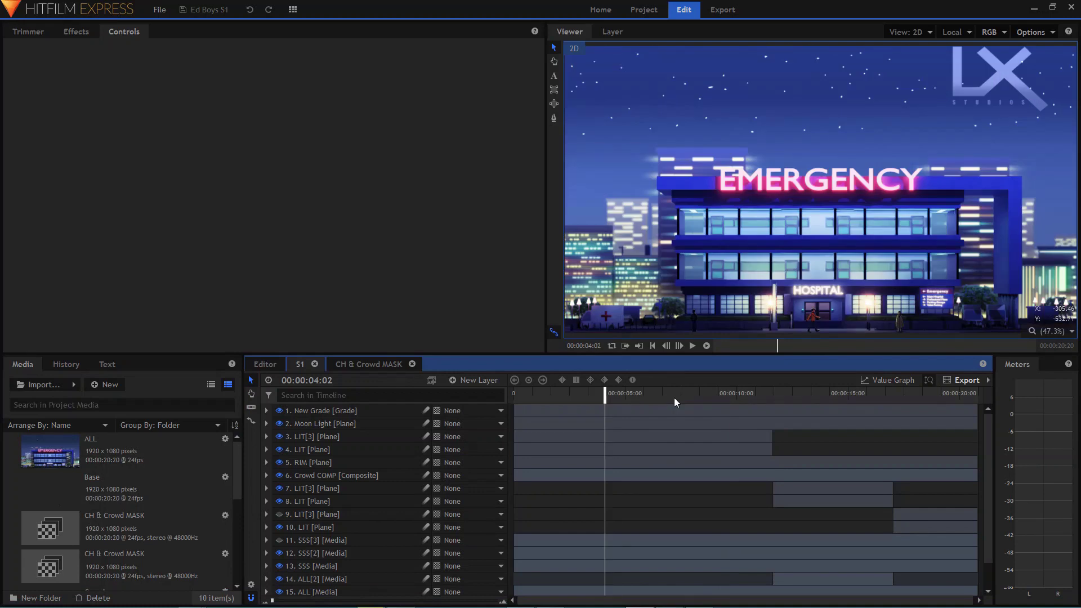
# Step: Examine the Color Correction, Distort and Generate effects available for the layer 4 LIT plane, without adding any
pyautogui.click(336, 449)
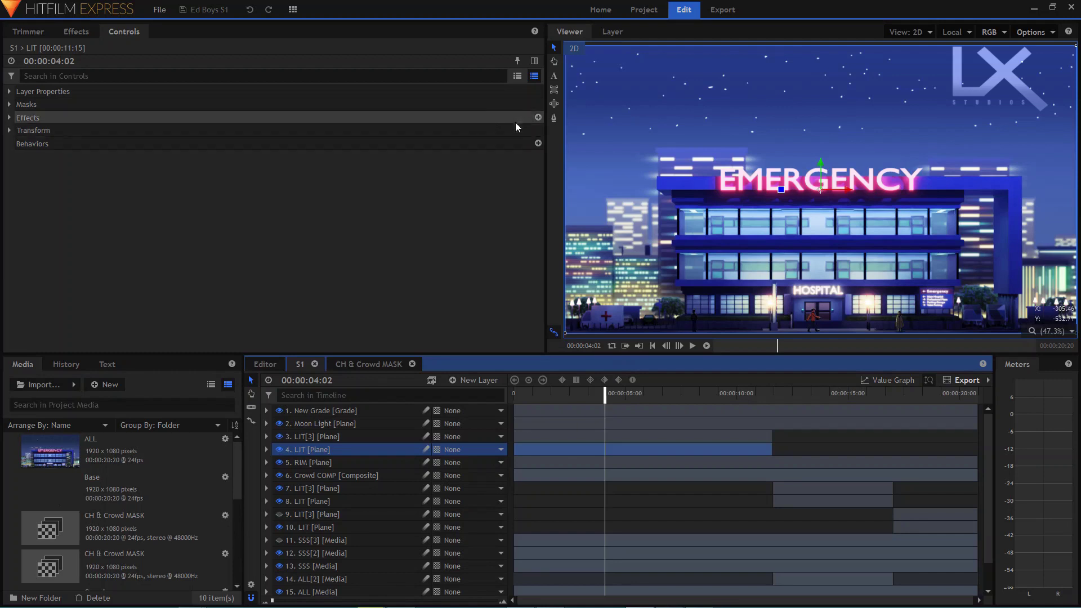
pyautogui.click(539, 117)
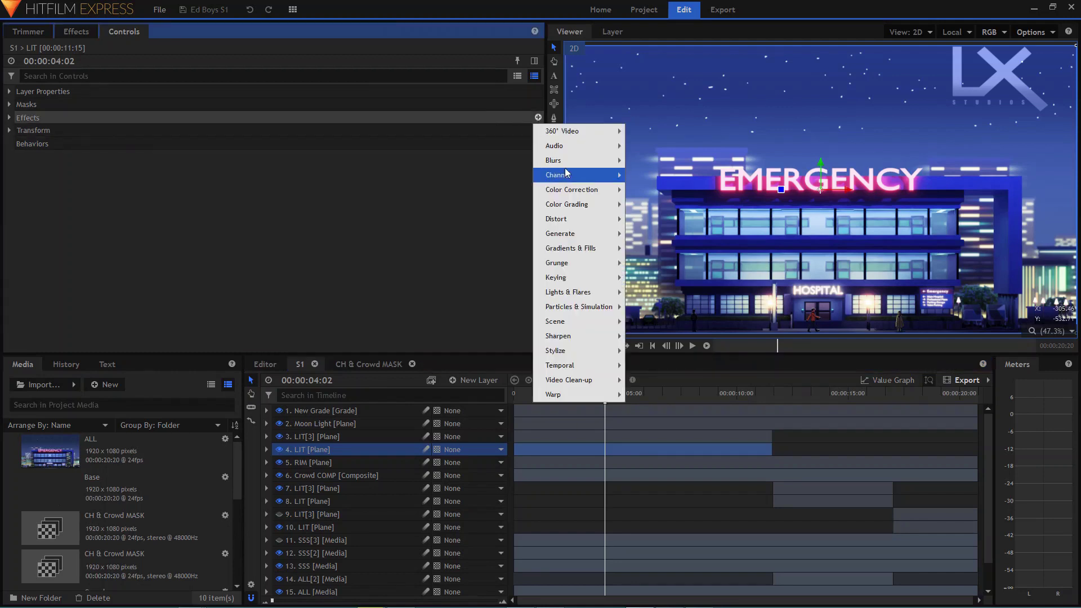
pyautogui.moveTo(570, 191)
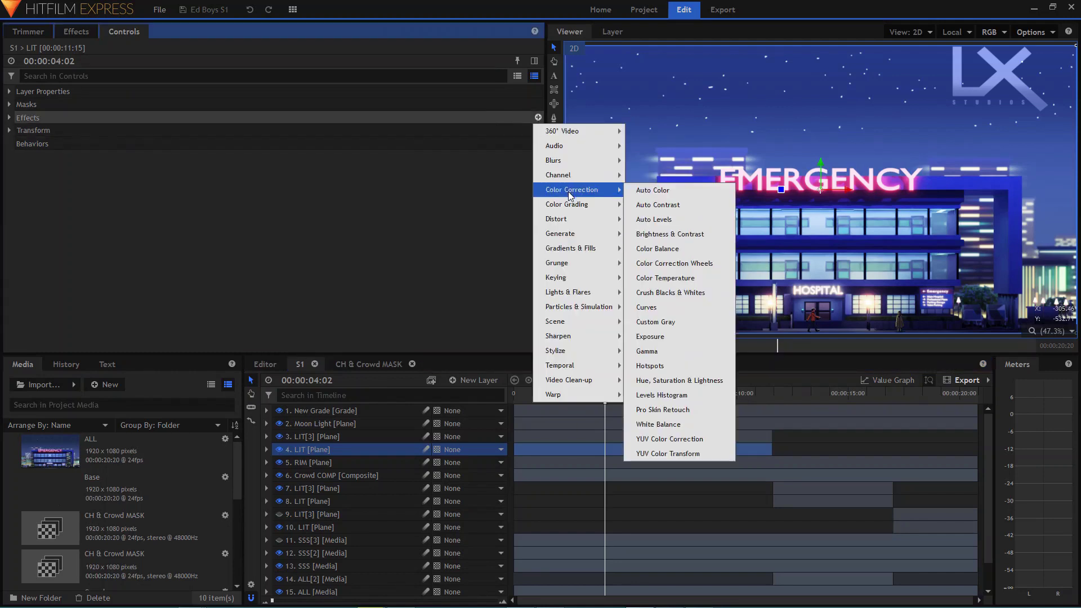
pyautogui.moveTo(570, 225)
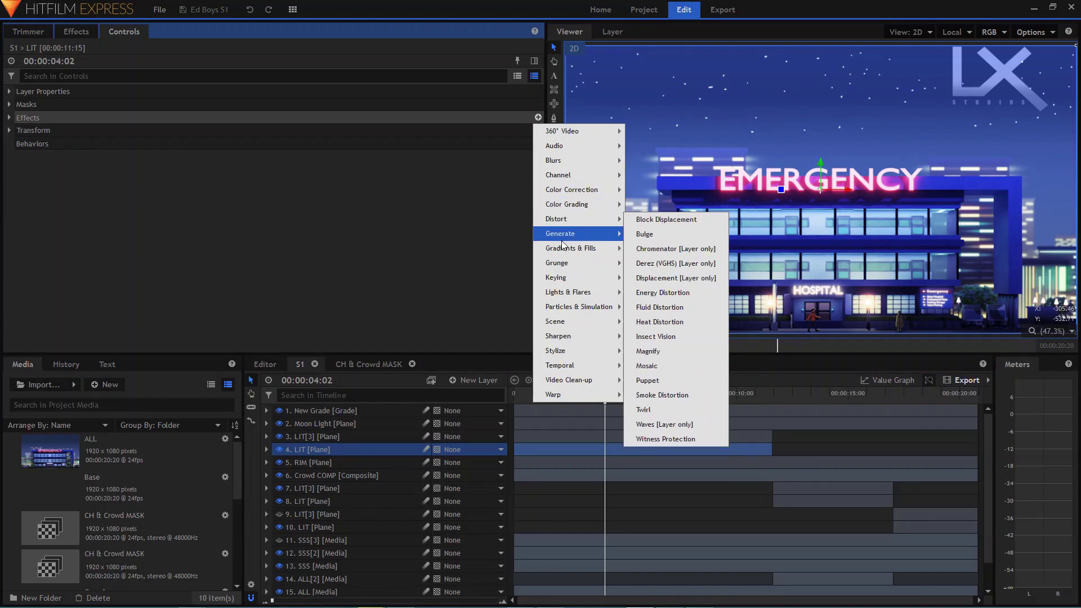
pyautogui.moveTo(563, 257)
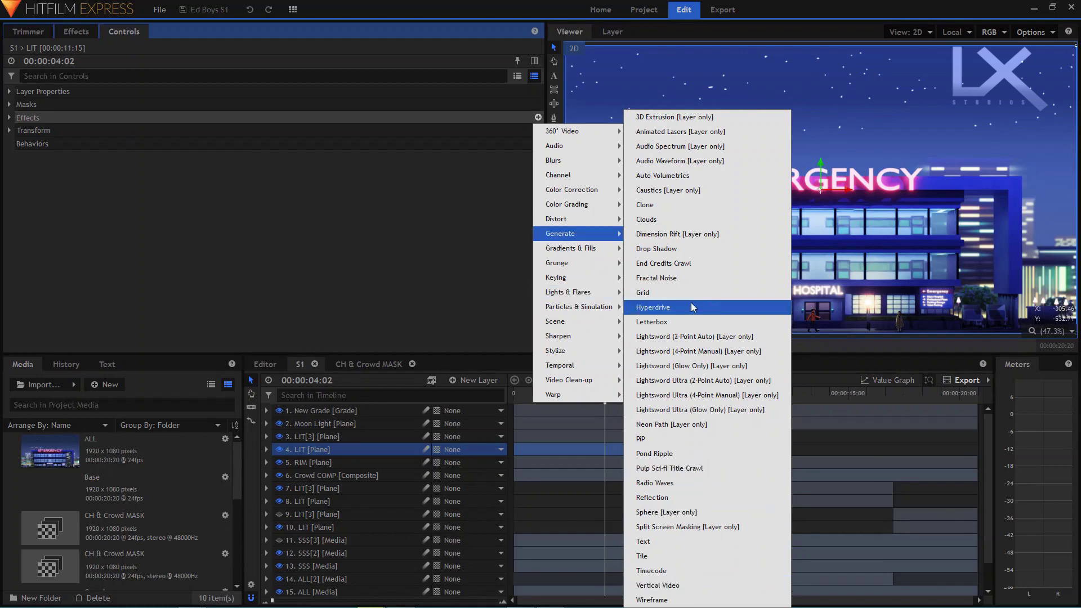
pyautogui.click(410, 267)
pyautogui.click(408, 263)
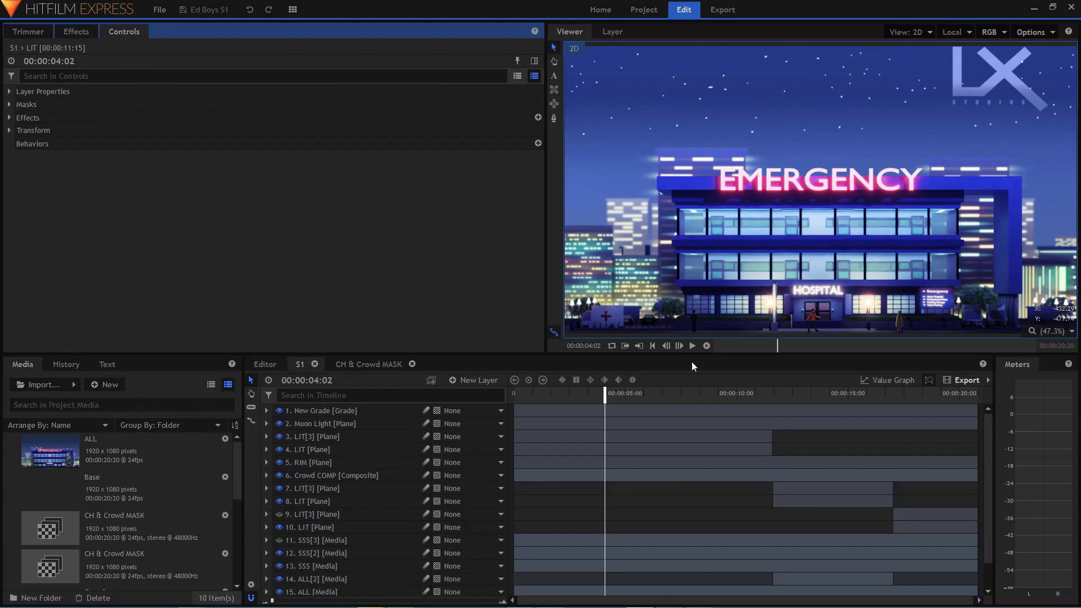
# Step: View the whole hospital exterior frame at 30% zoom
pyautogui.scroll(-2, 775, 207)
pyautogui.scroll(-1, 711, 238)
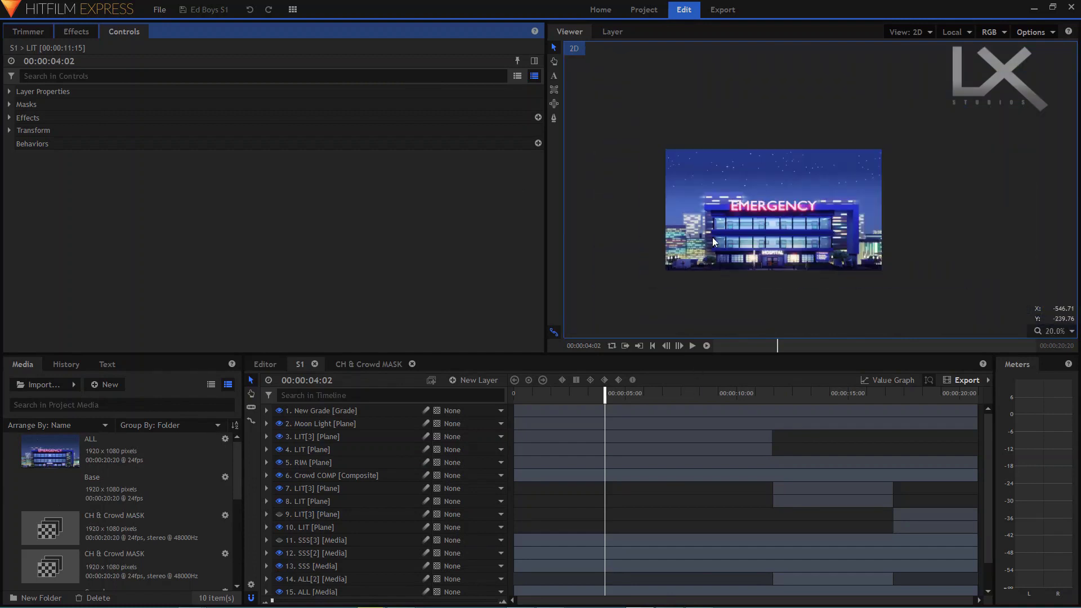
pyautogui.scroll(1, 689, 221)
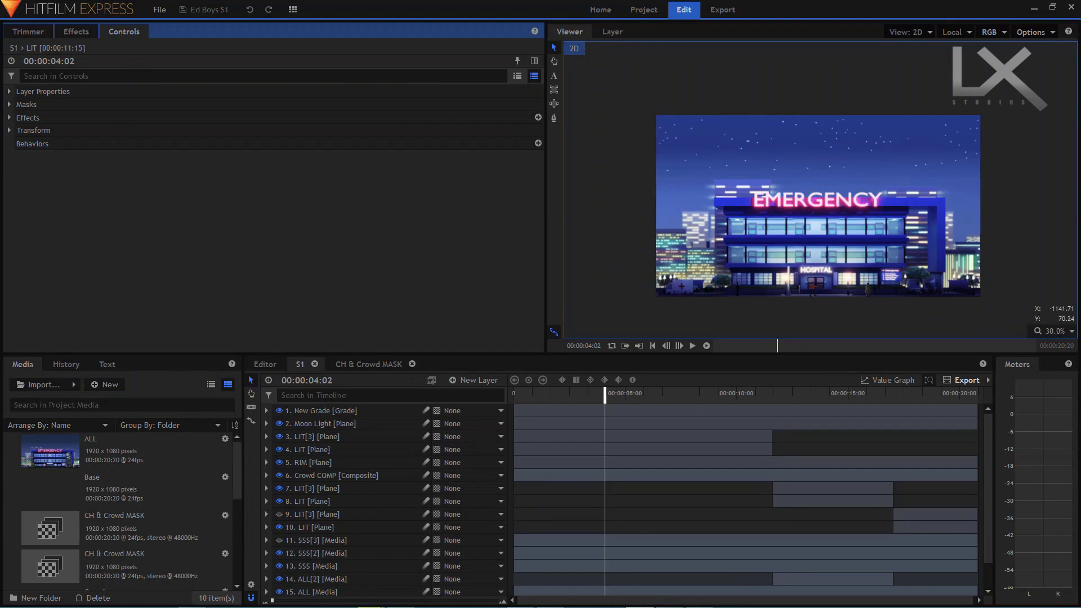
pyautogui.click(363, 602)
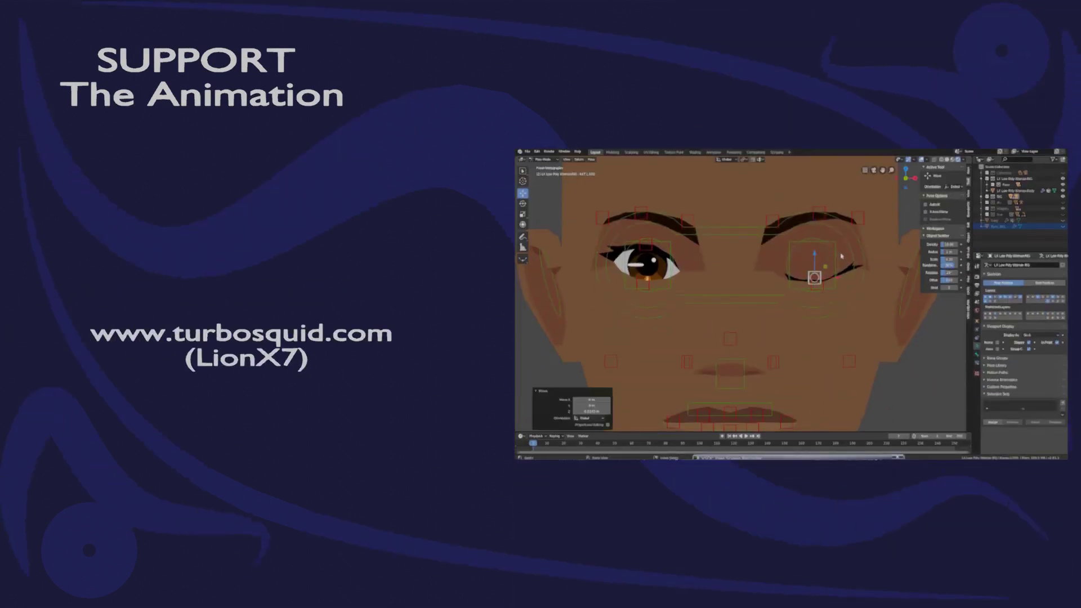
pyautogui.hotkey('ctrl', 'shift', 'v')
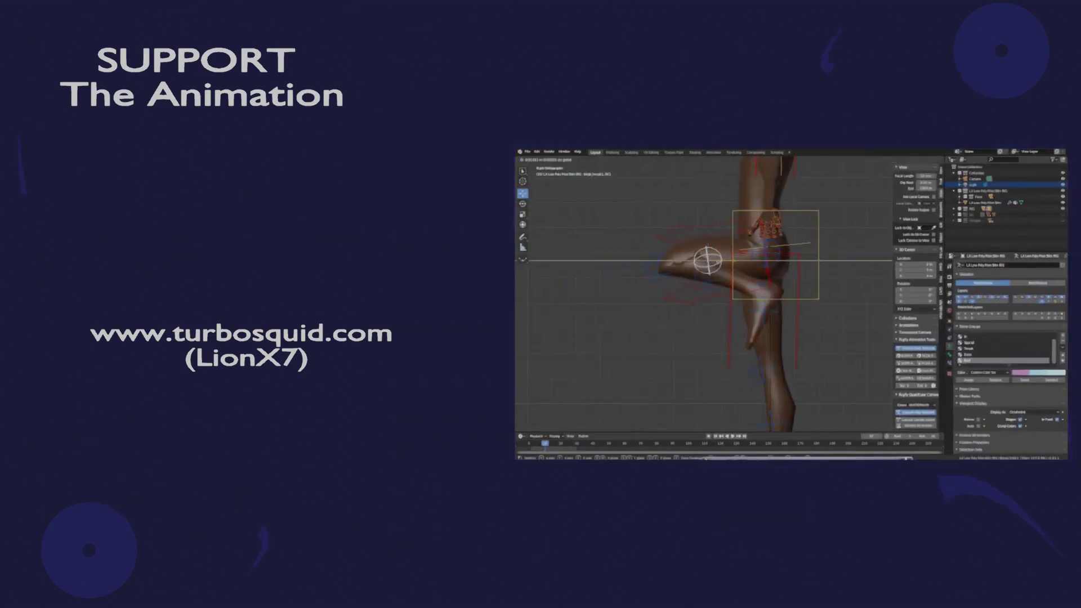
pyautogui.click(719, 261)
pyautogui.moveTo(719, 261); pyautogui.dragTo(762, 307, button='middle')
pyautogui.keyDown('shift'); pyautogui.click(788, 310); pyautogui.keyUp('shift')
pyautogui.hotkey('ctrl', 'c')
pyautogui.hotkey('ctrl', 'shift', 'v')
pyautogui.press('KP_1')
pyautogui.press('a')
pyautogui.hotkey('alt', 'r')
pyautogui.hotkey('alt', 'g')
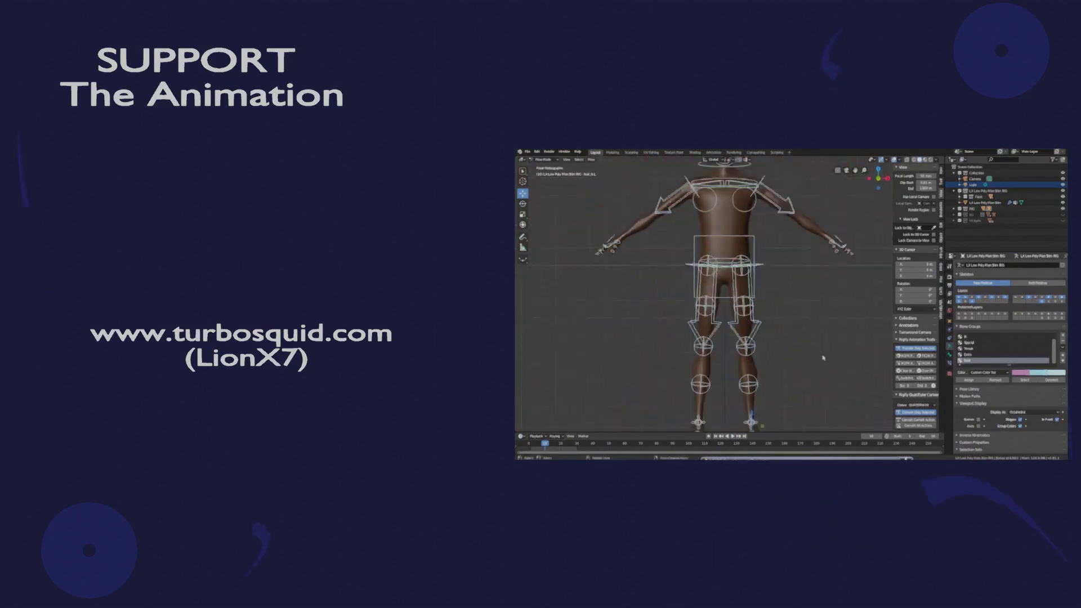